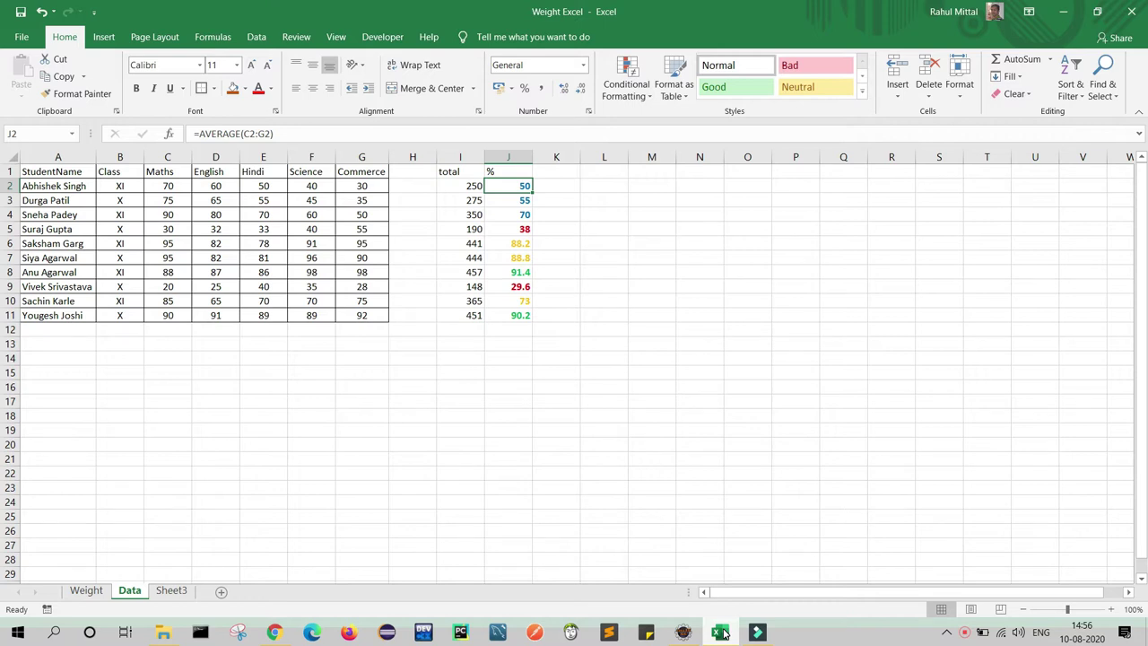
- Open the ribbon customization options and add a new custom tab after the Home tab
click(724, 446)
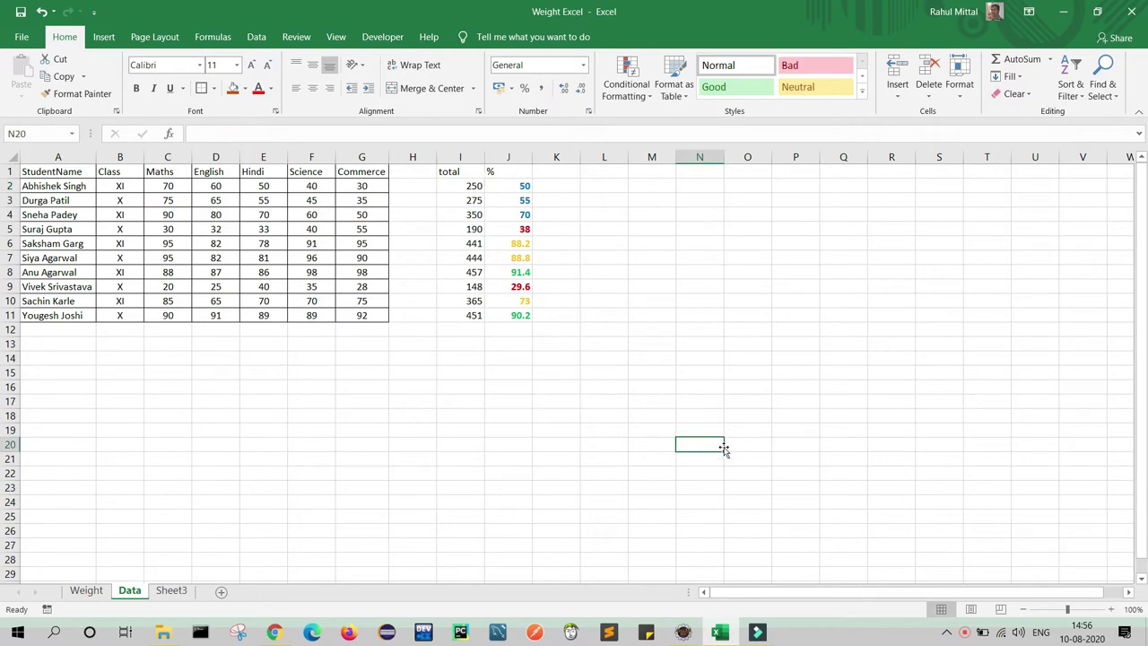
click(22, 37)
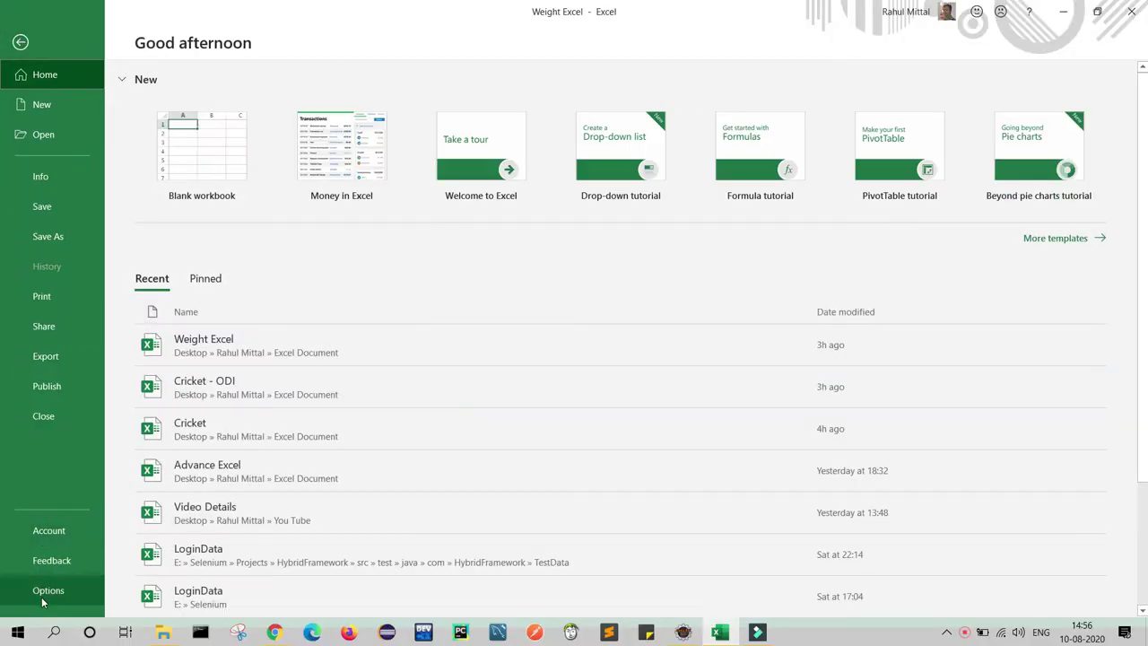
click(41, 590)
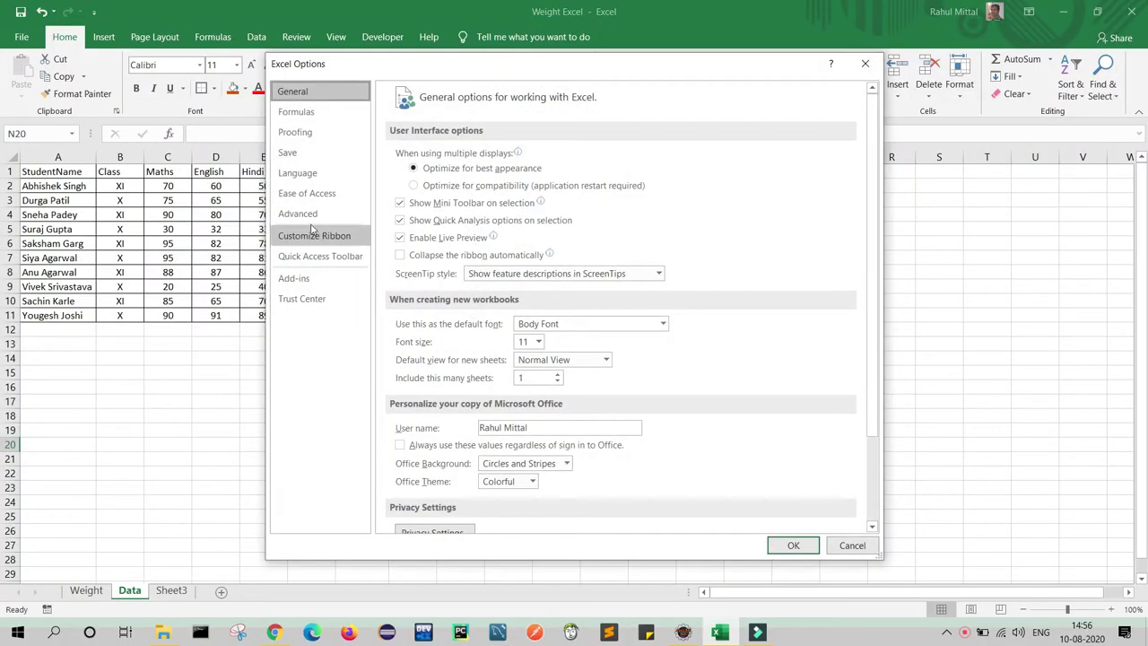
click(324, 247)
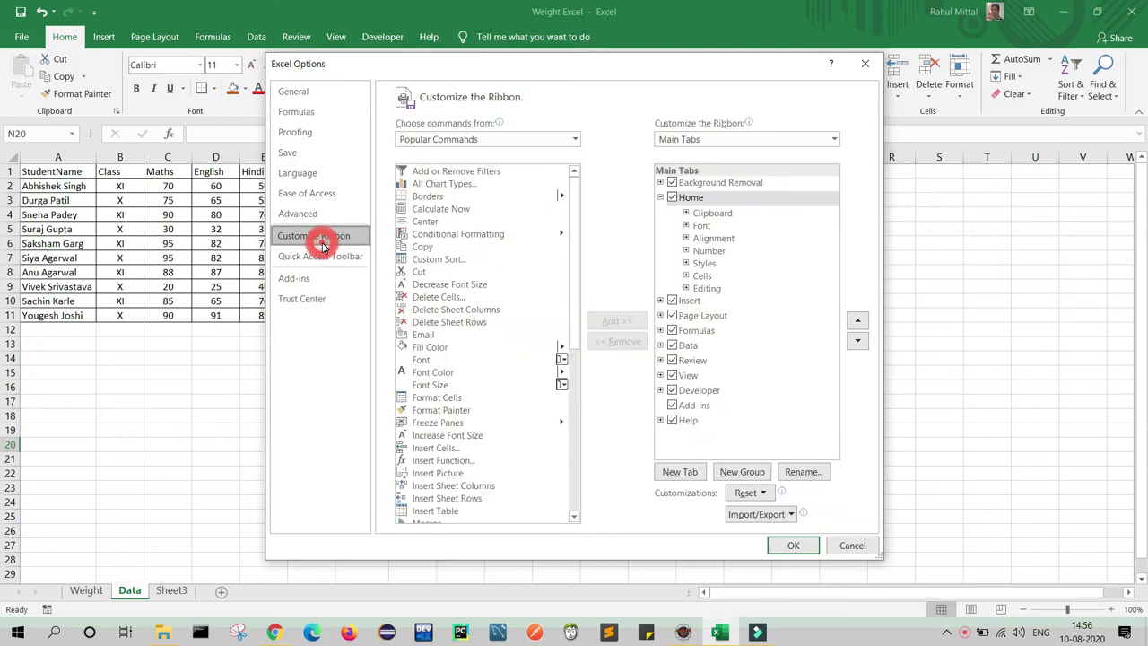
click(681, 473)
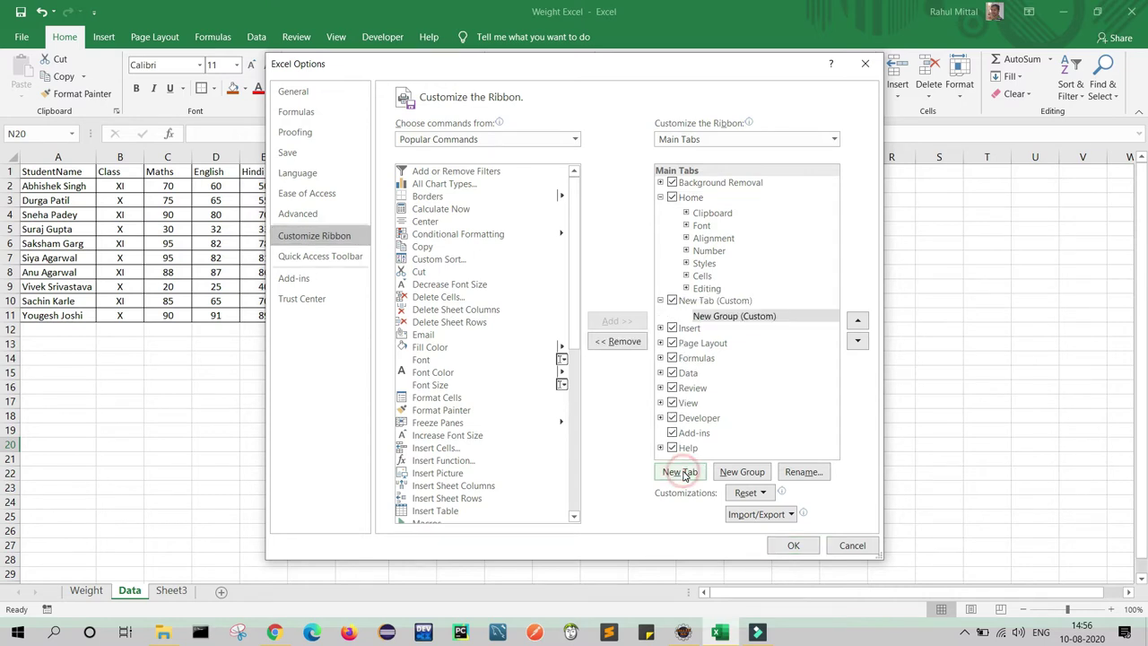
- Rename the new custom ribbon tab with the workbook owner's first name
click(696, 302)
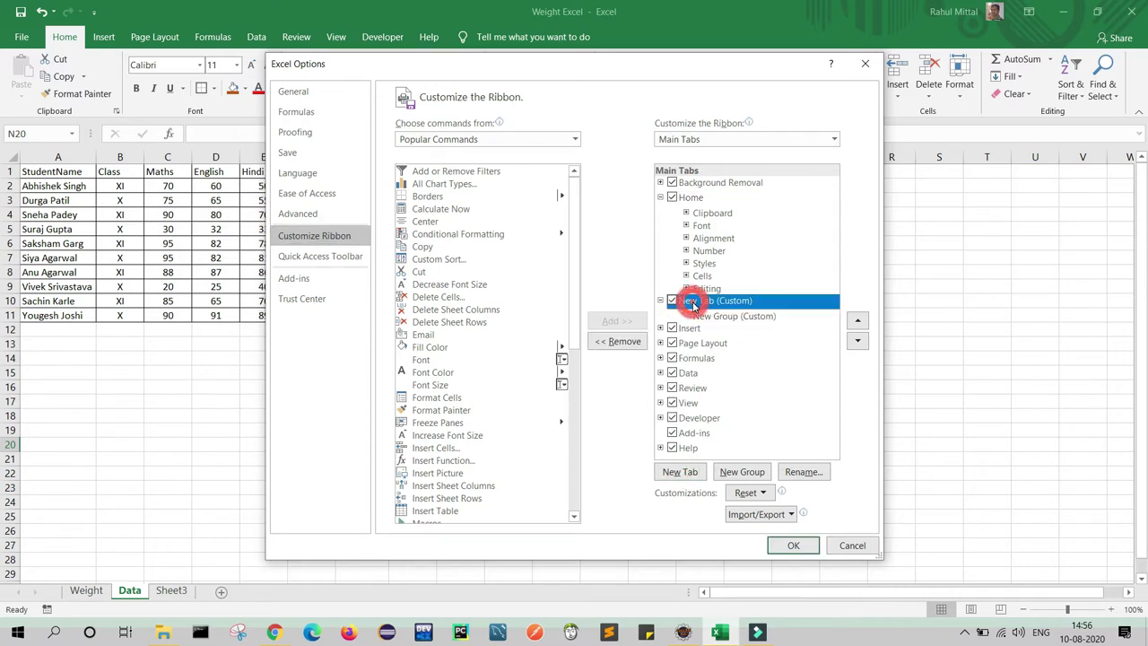
right_click(708, 302)
click(734, 350)
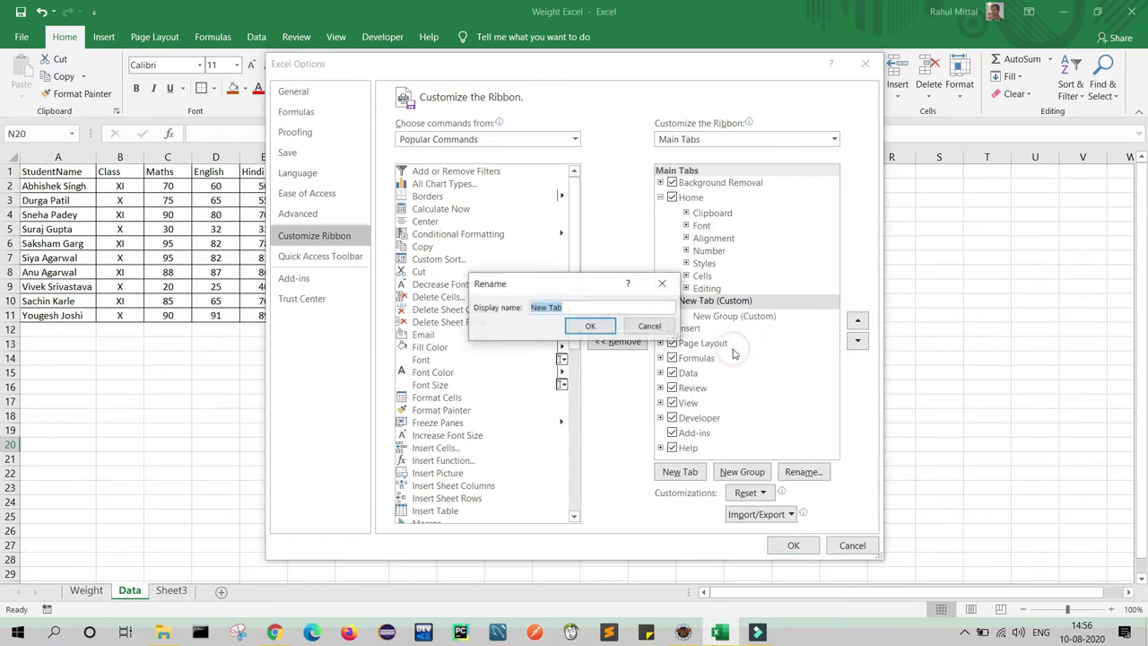
text(Rahul)
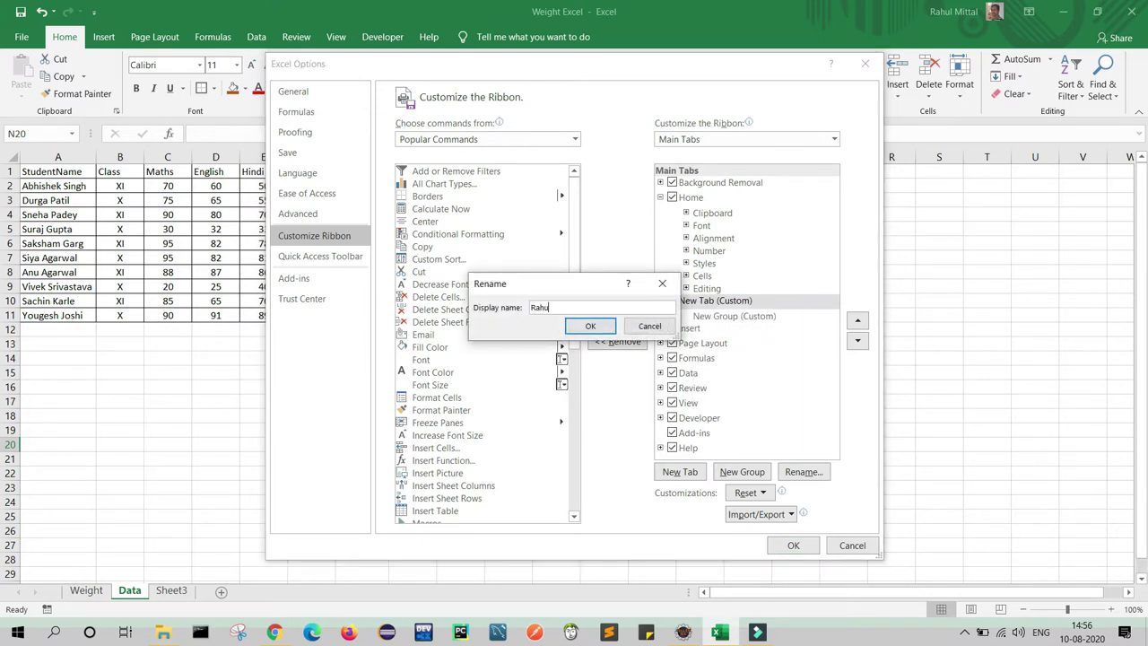
click(588, 326)
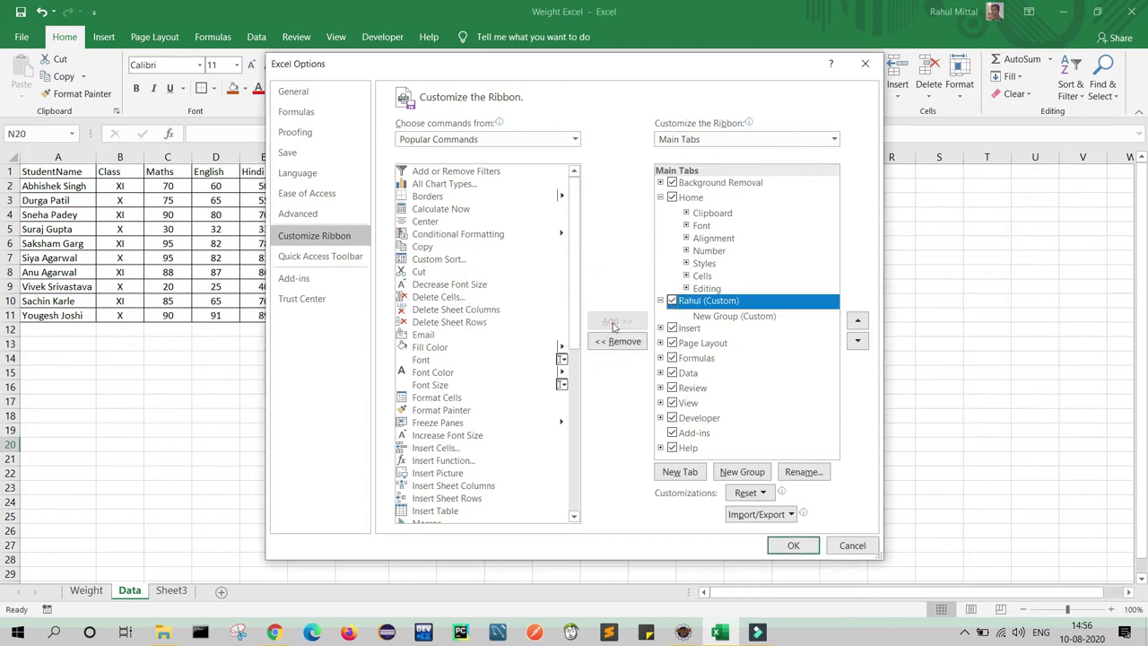
- Rename the group inside the new custom ribbon tab as My Tools
right_click(714, 320)
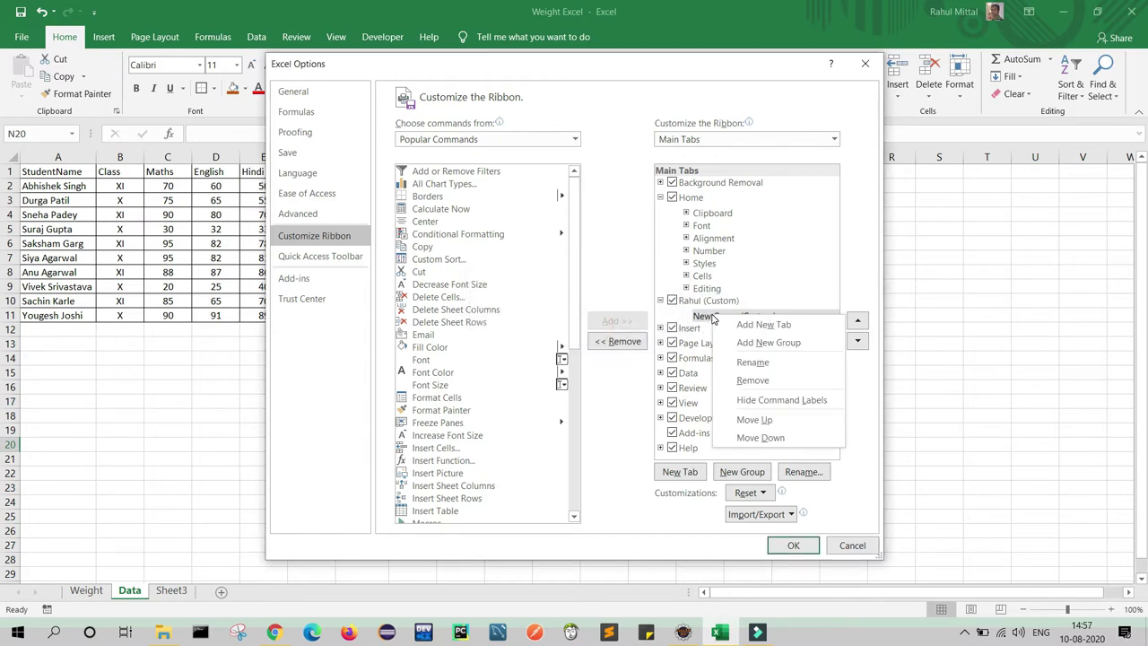
click(761, 362)
text(My Tools)
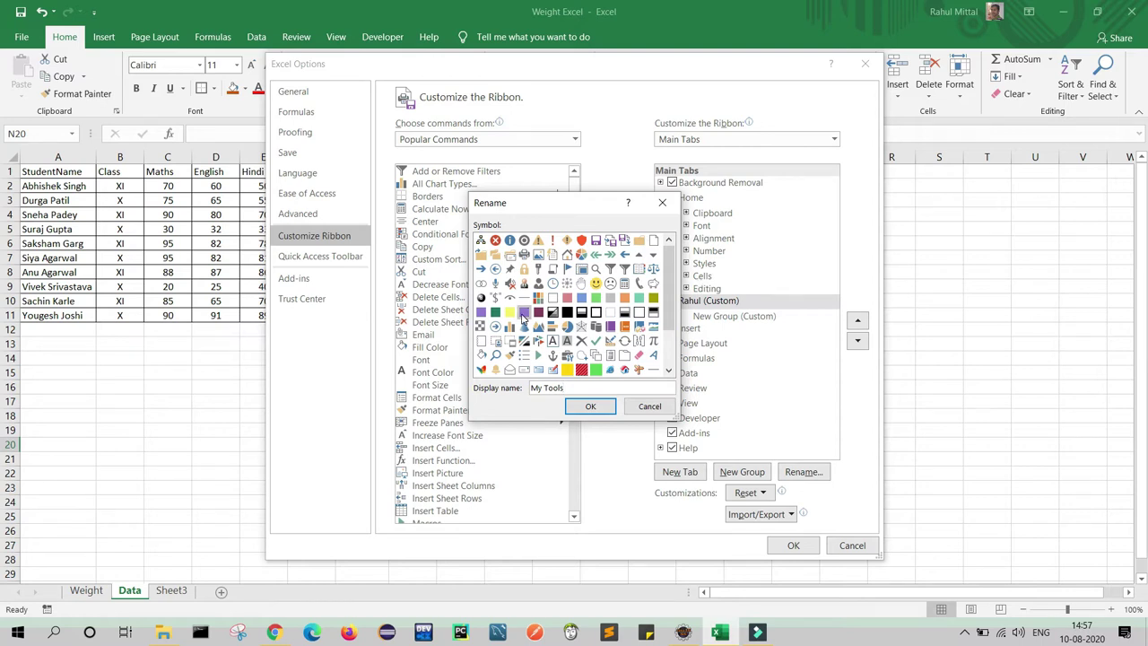
click(593, 407)
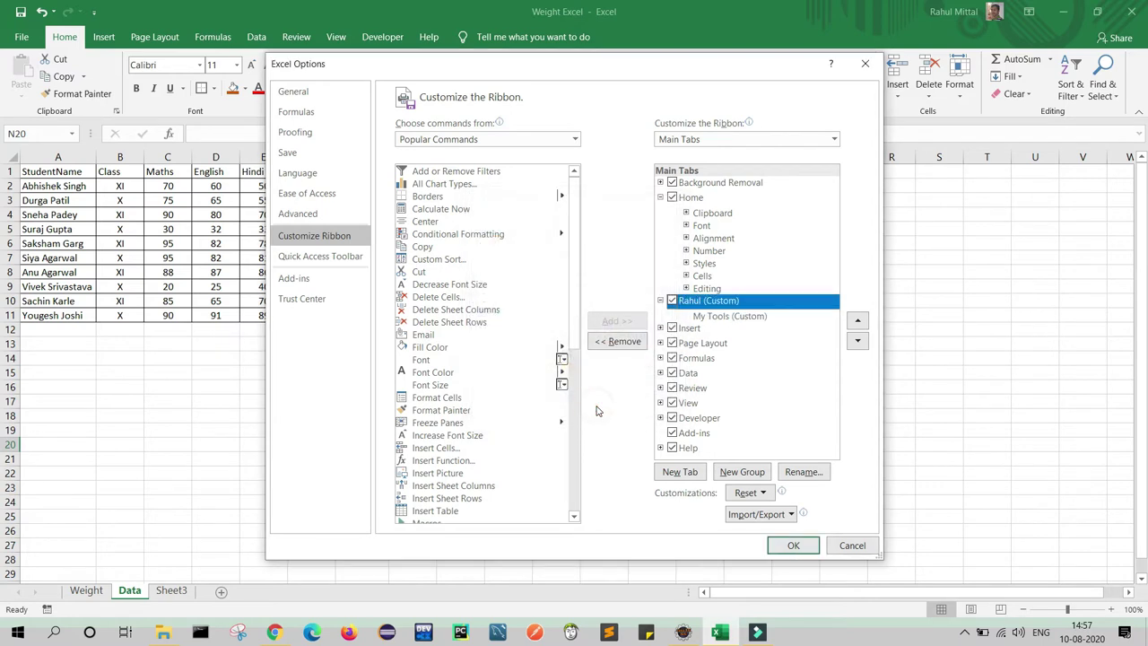
- Add the Camera command from All Commands to the My Tools group, apply the ribbon change and show the new tab
click(574, 140)
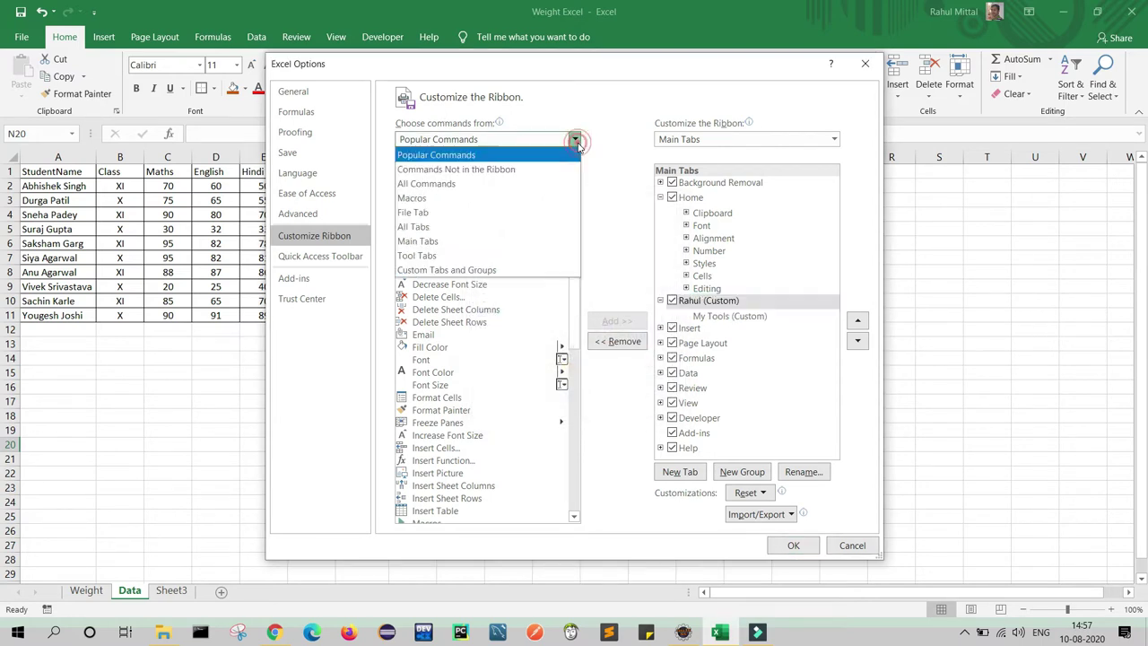
click(453, 183)
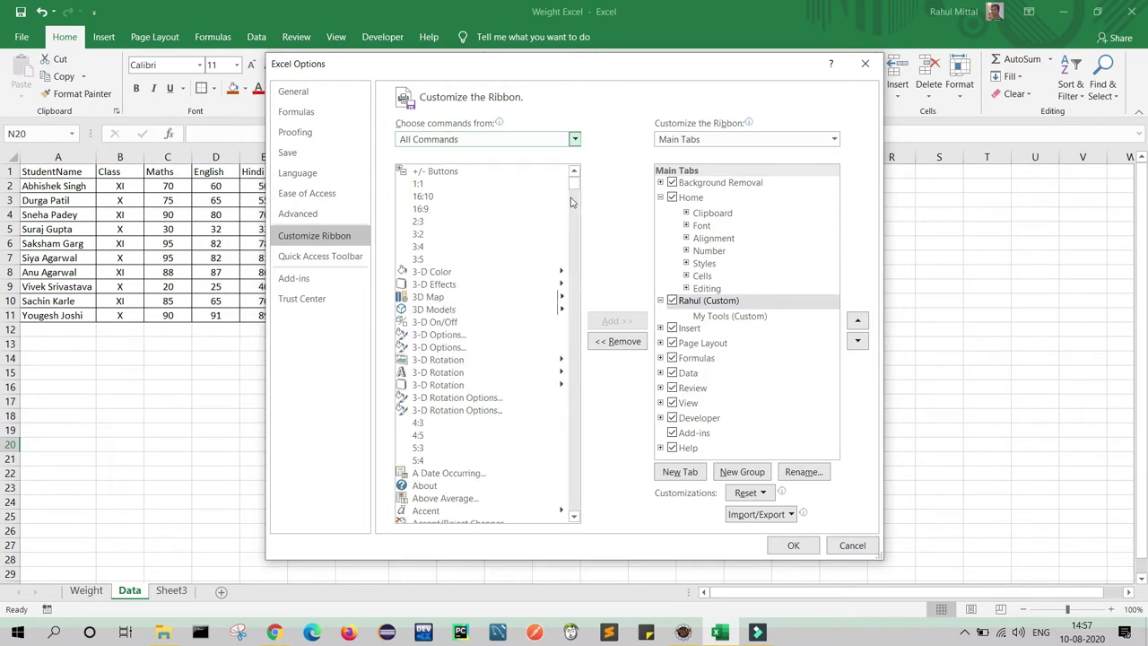
drag(575, 188, 581, 221)
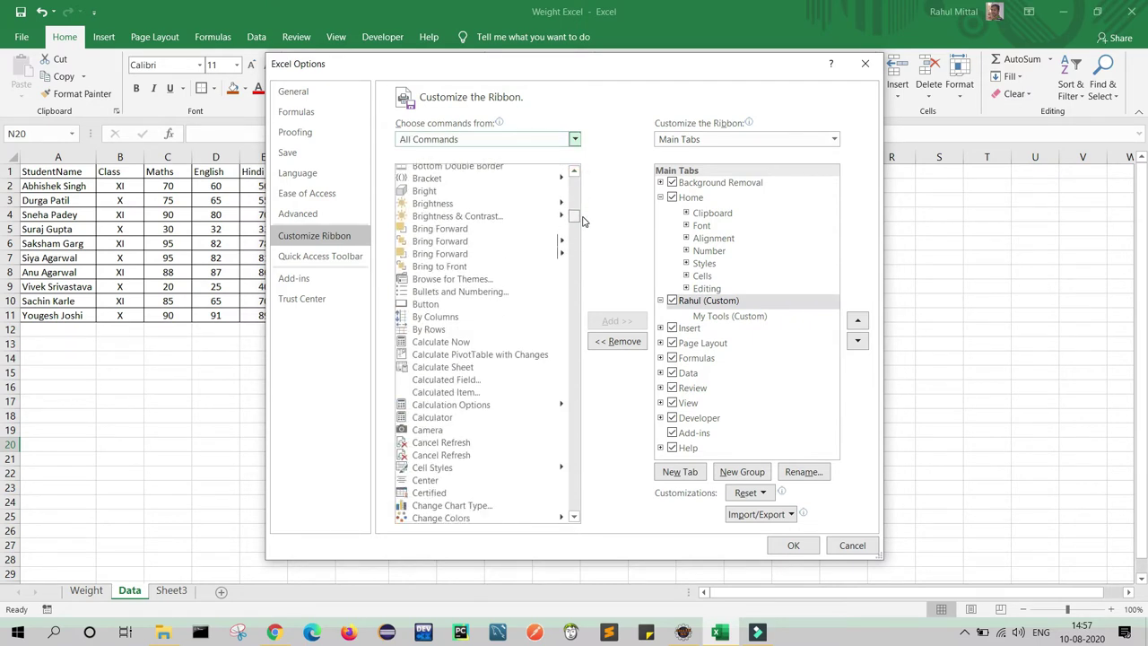
click(422, 432)
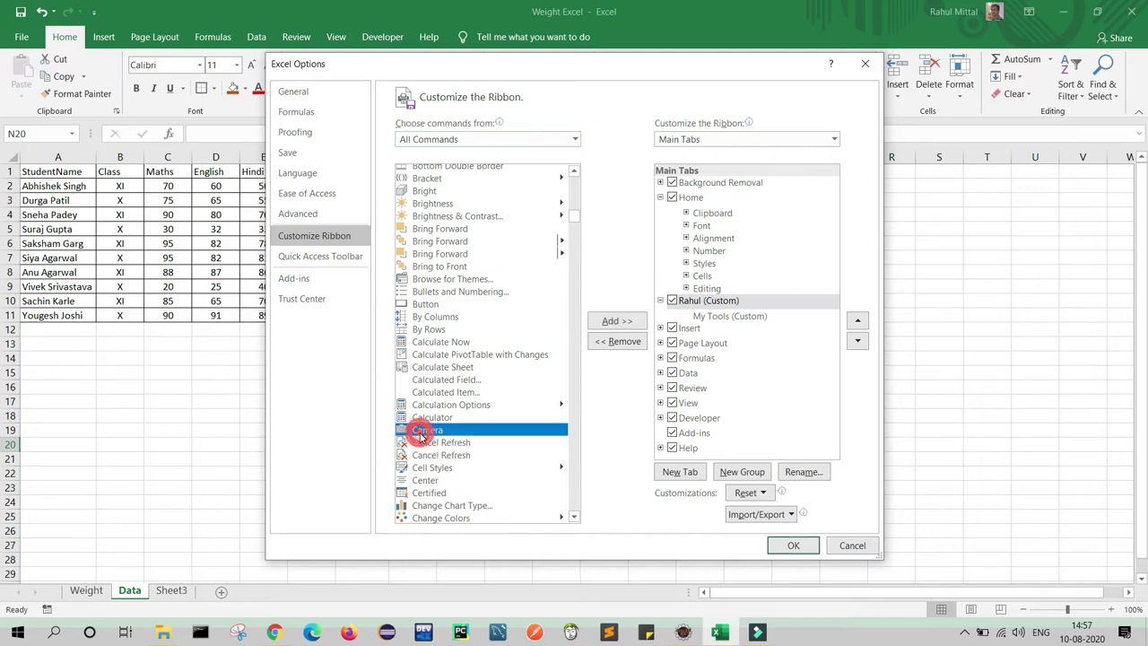
click(612, 324)
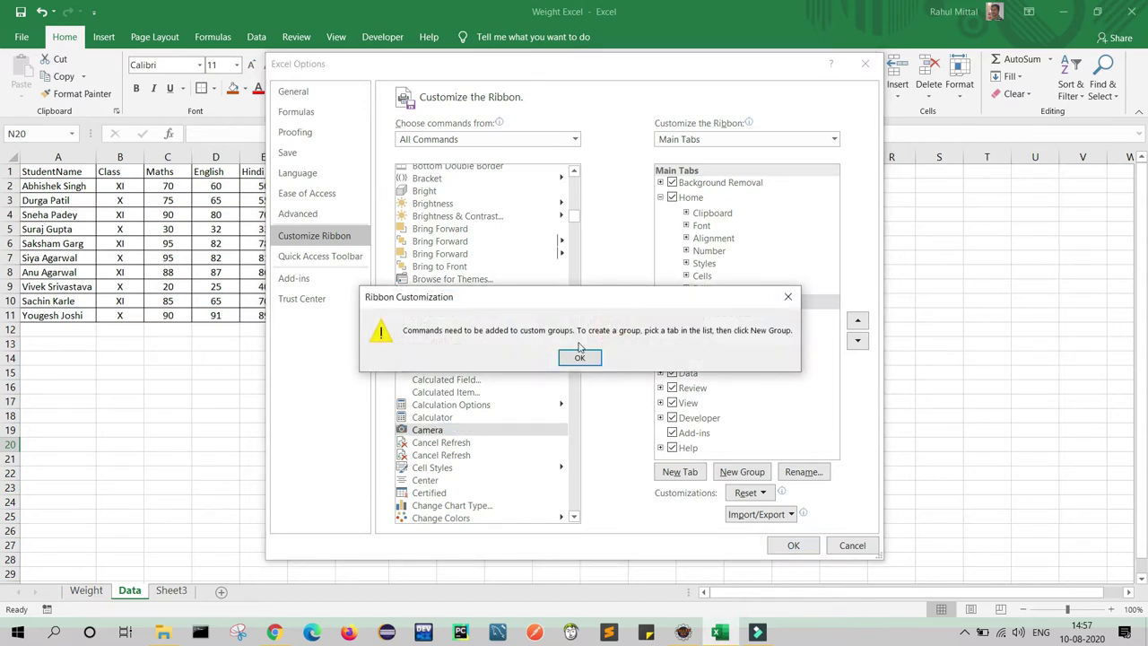
click(579, 356)
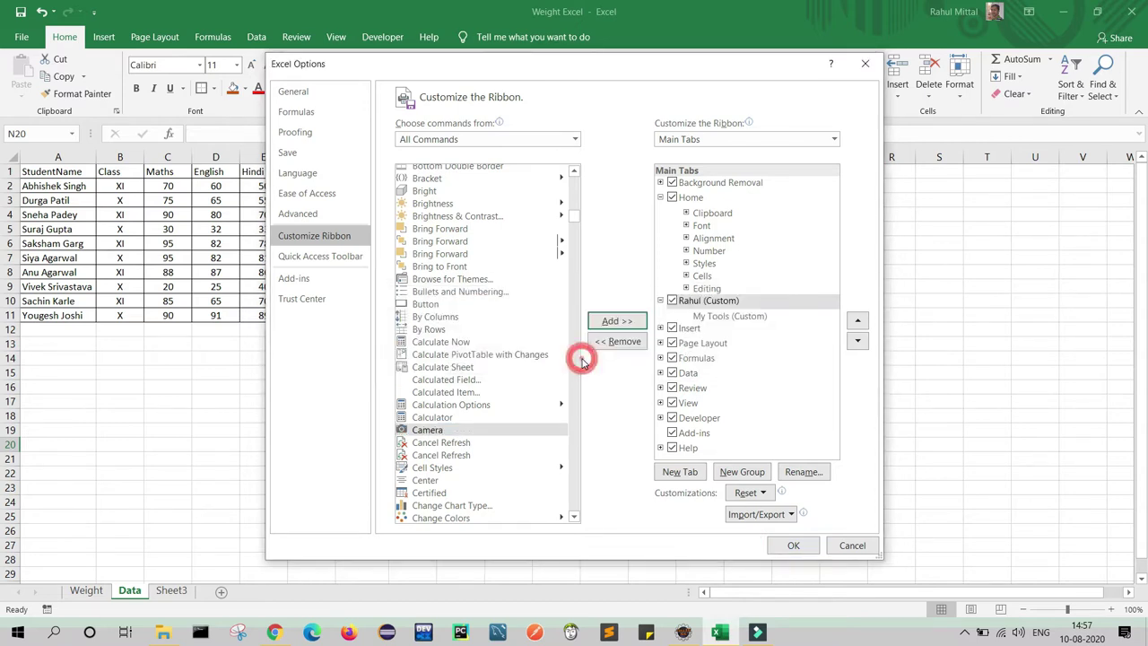
click(722, 317)
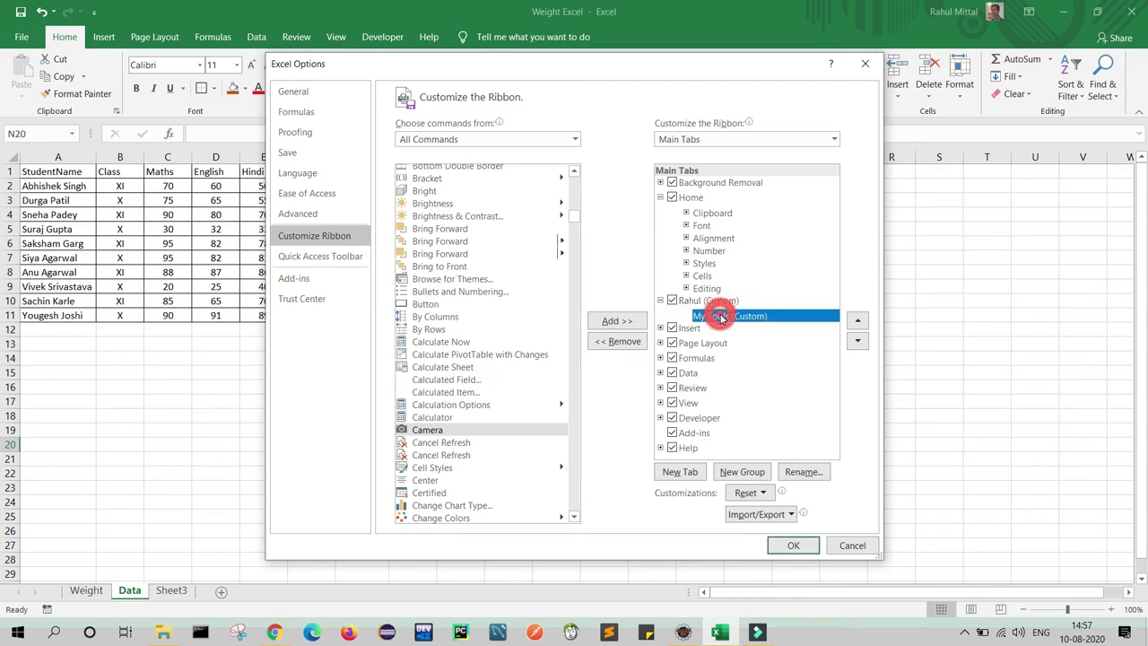
click(605, 323)
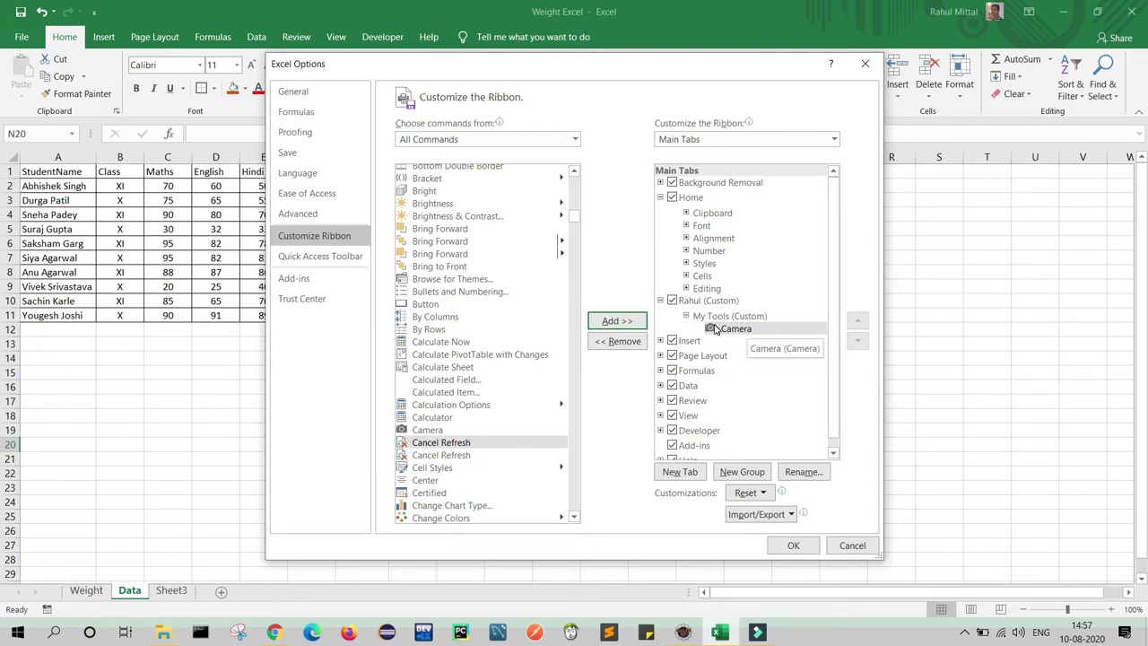
click(794, 545)
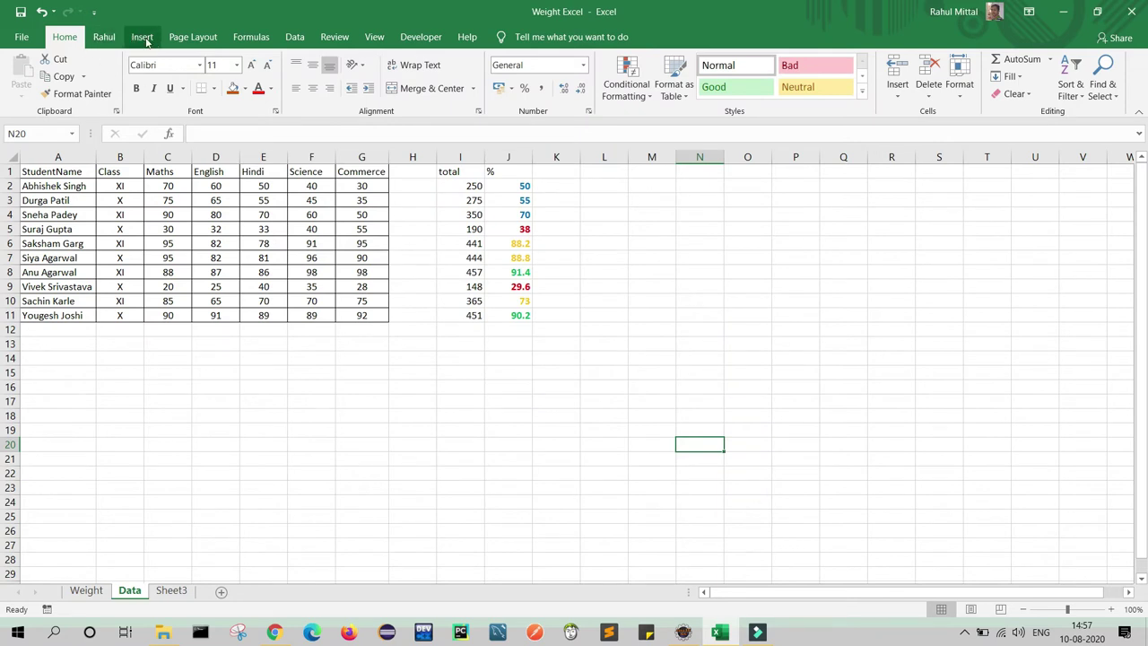
click(104, 40)
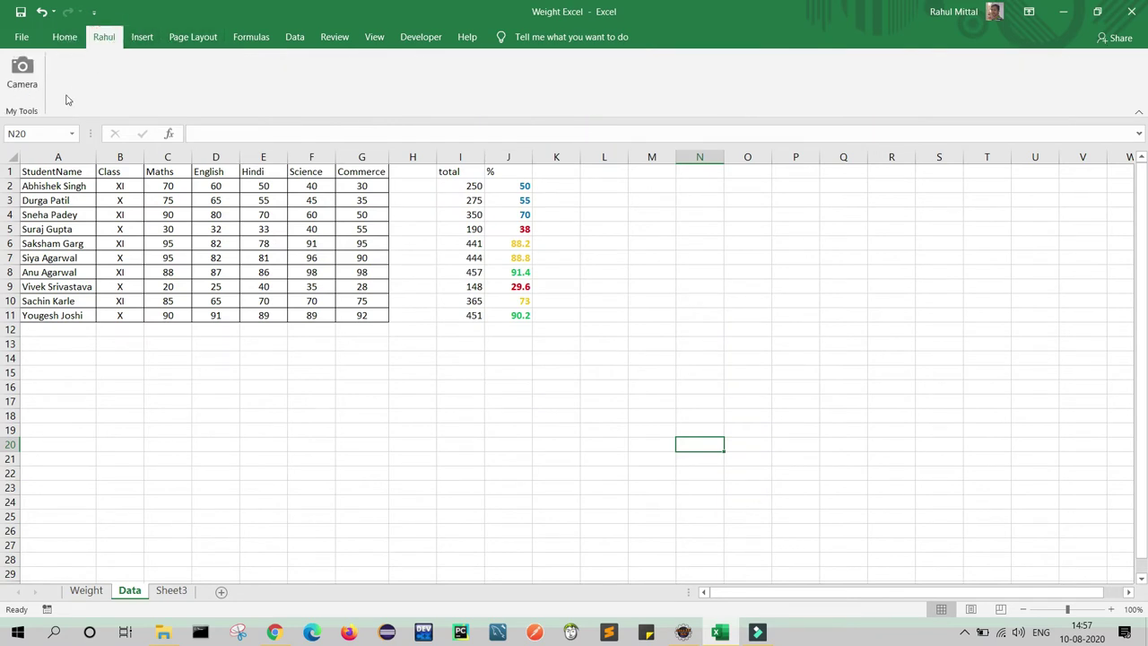
- Examine the student name, class and subject boxes on Sheet3 and the student records on the Data sheet
click(65, 39)
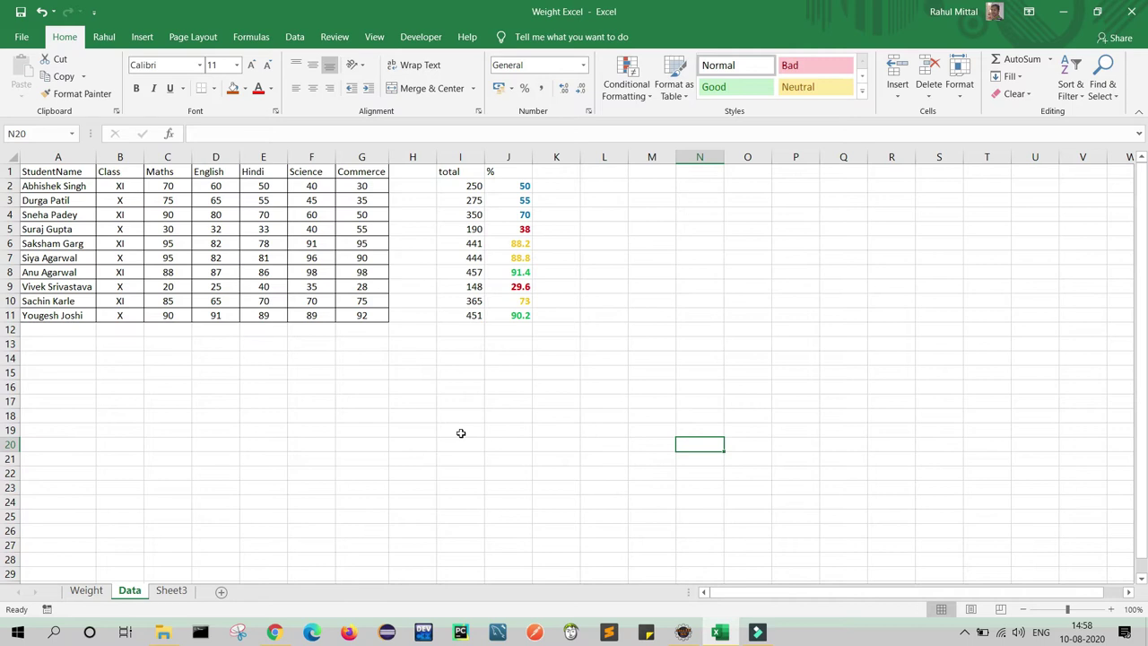
click(171, 590)
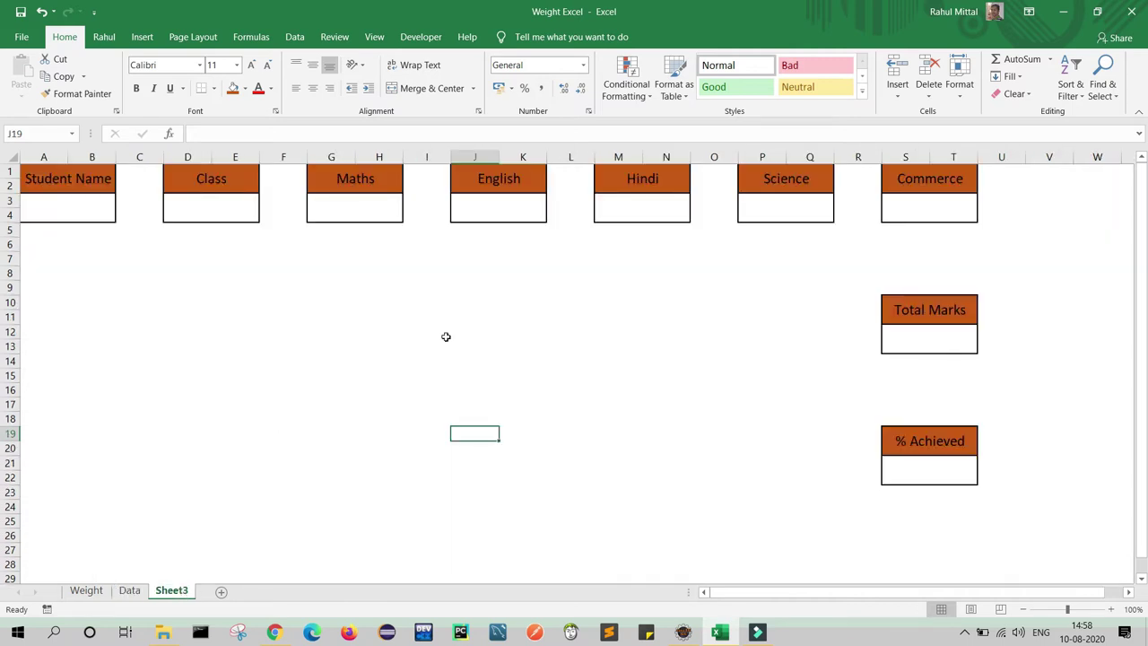
click(65, 213)
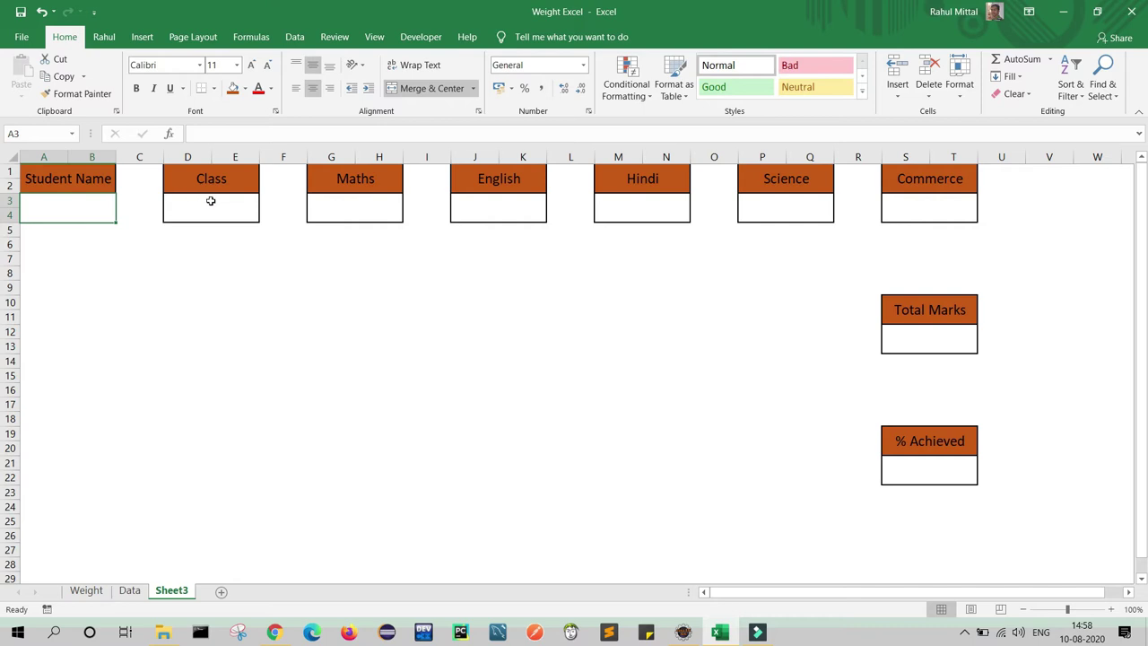
click(211, 201)
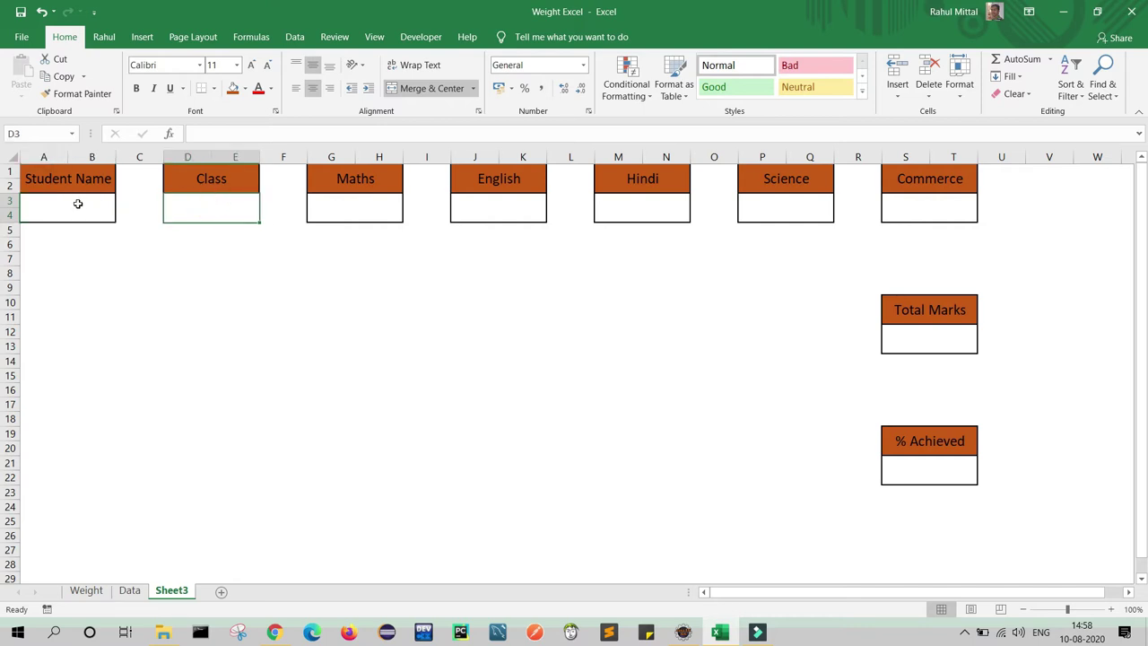
click(341, 206)
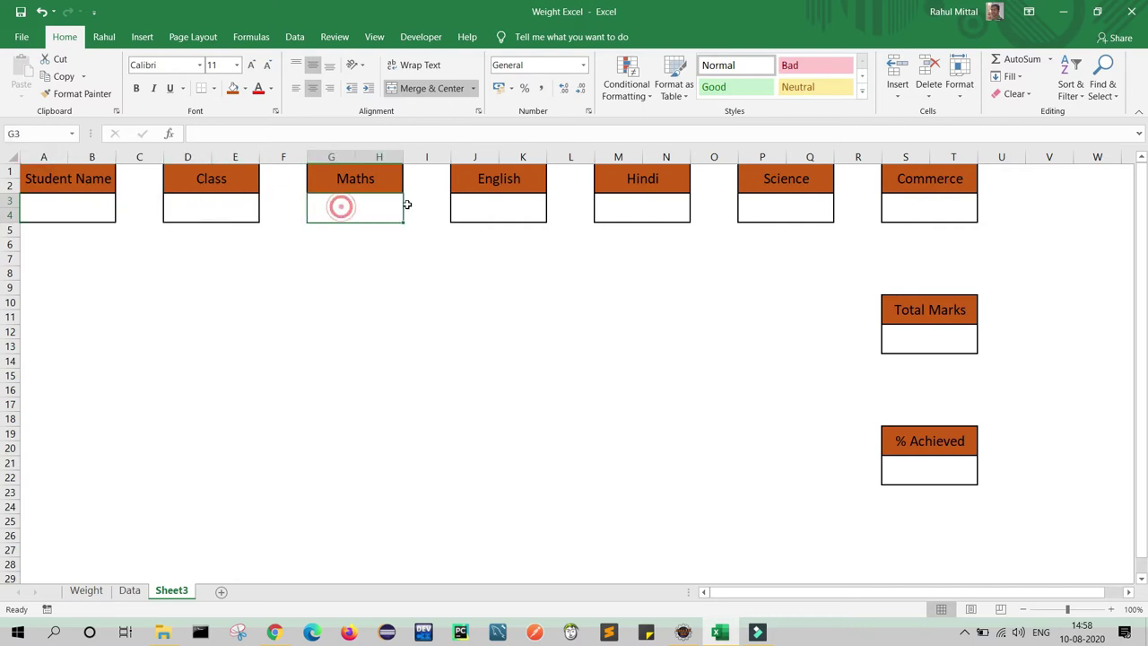
click(502, 206)
click(634, 213)
drag(763, 206, 49, 217)
click(49, 218)
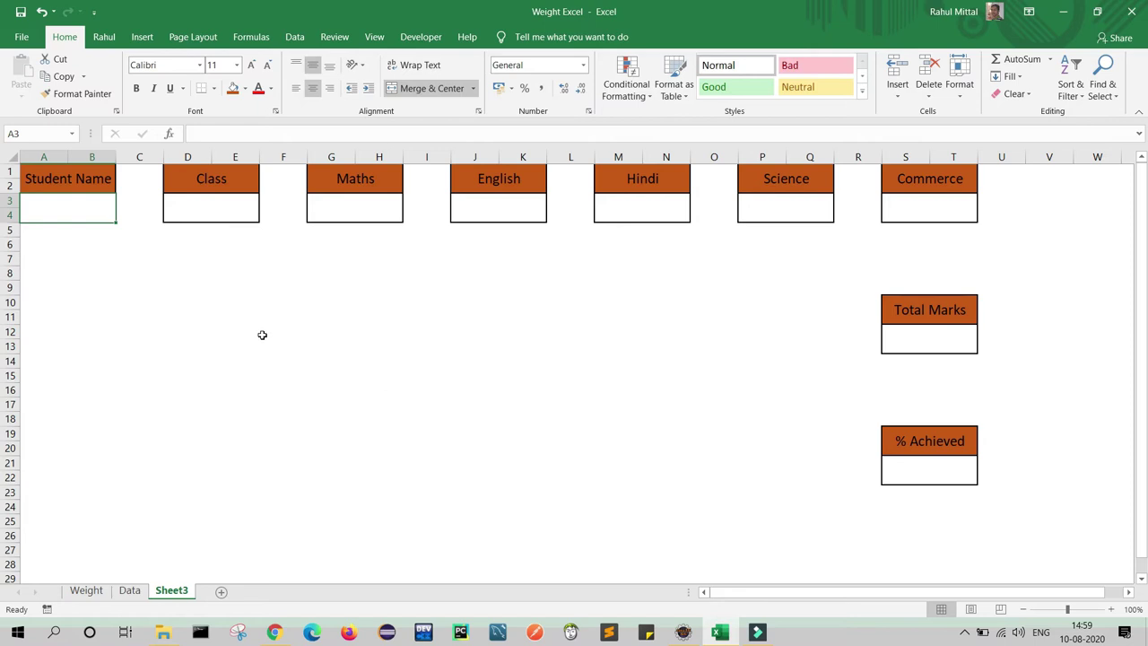
click(62, 217)
click(129, 591)
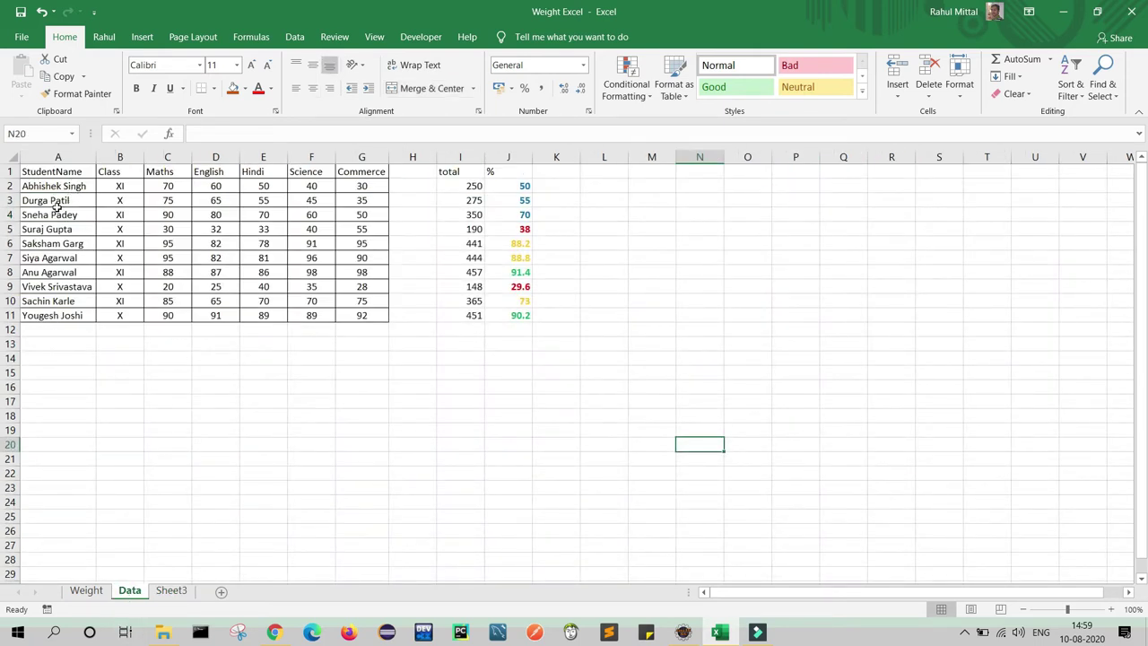
click(172, 592)
- Add list data validation to the Student Name box A3 on Sheet3, using =Data!$A$2:$A$11 as the source
click(89, 221)
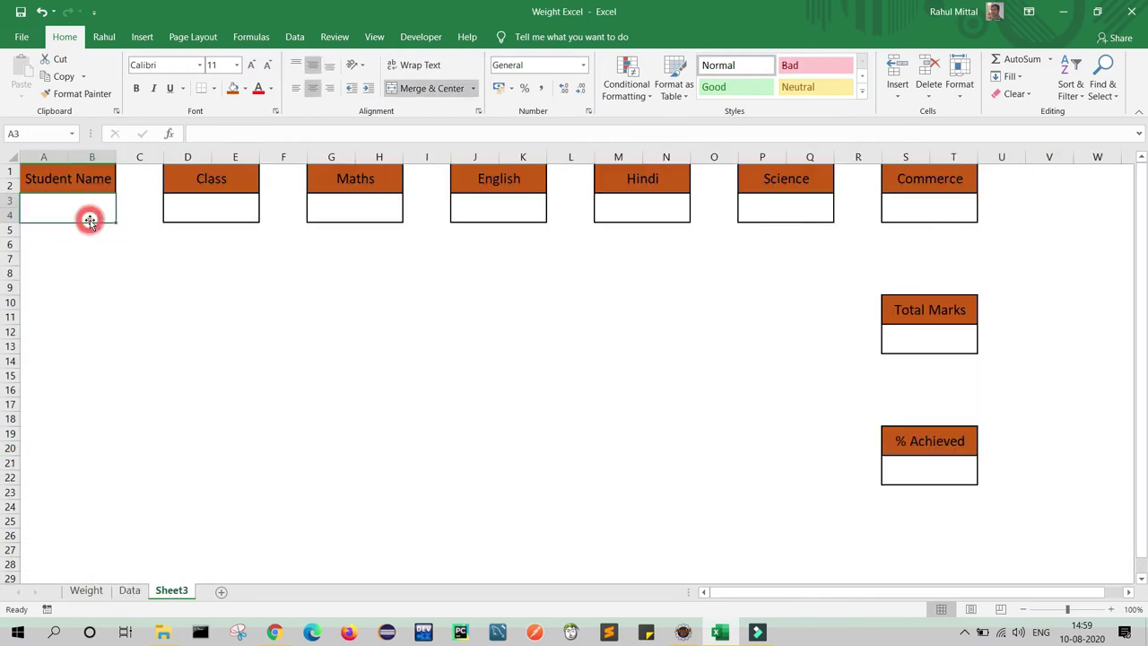
click(287, 42)
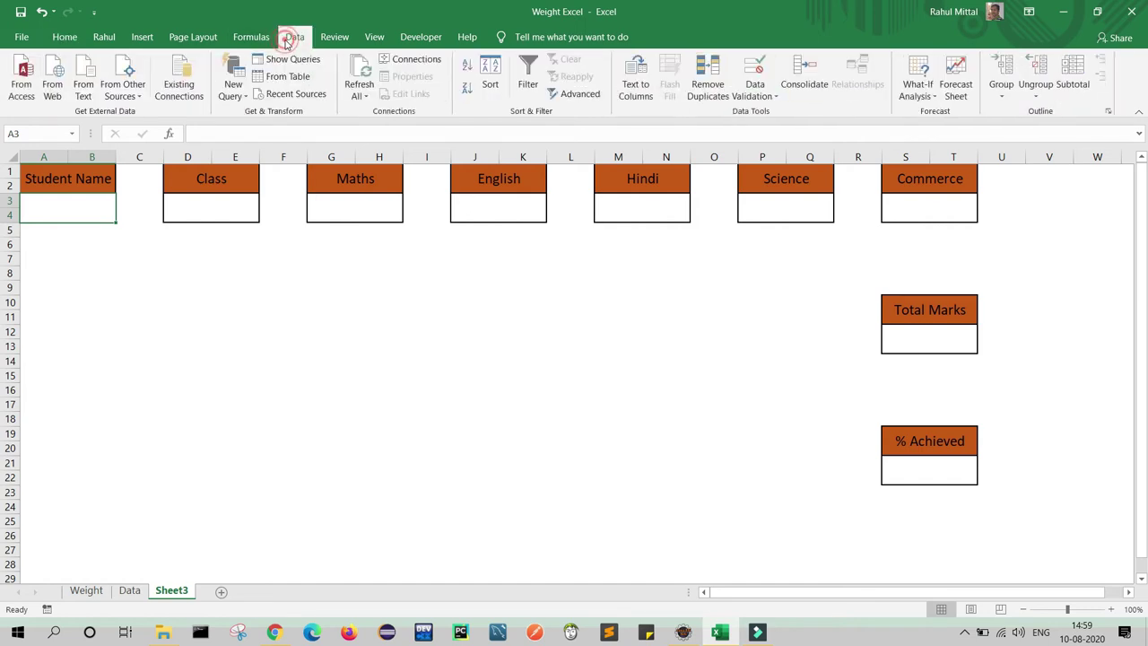
click(763, 91)
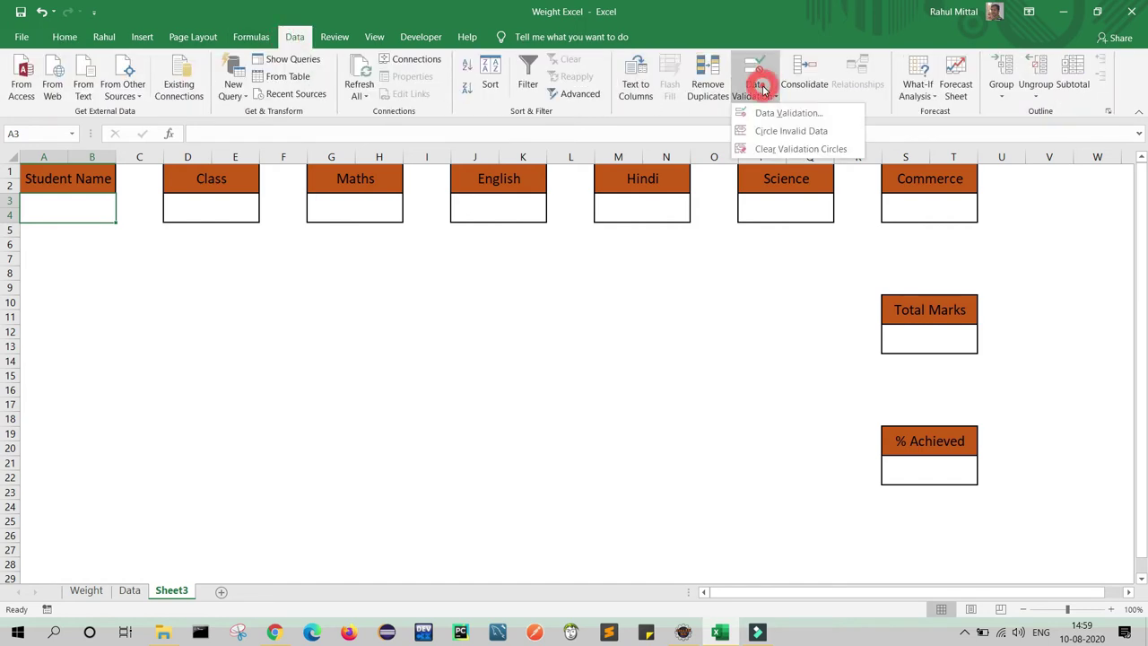
click(767, 114)
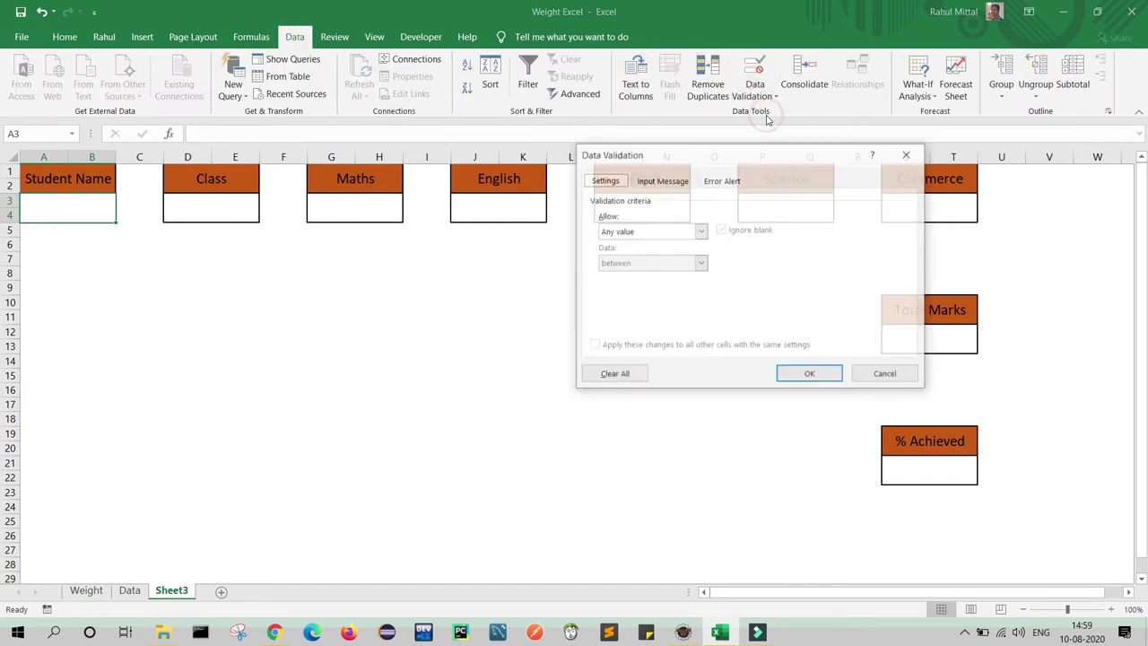
click(701, 232)
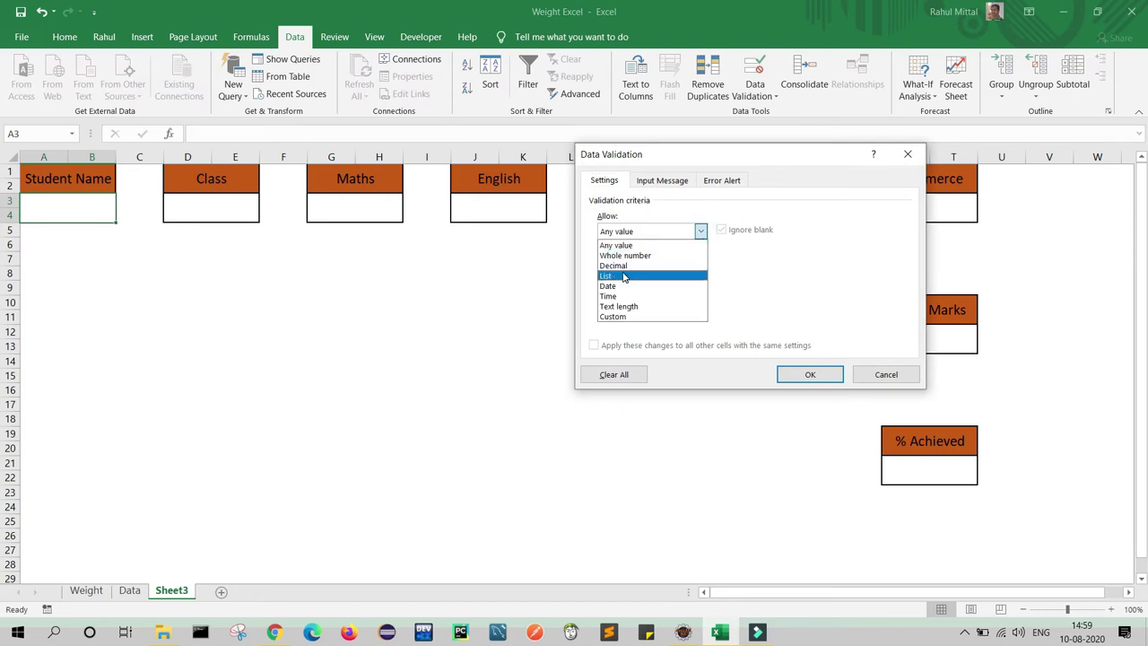
click(686, 275)
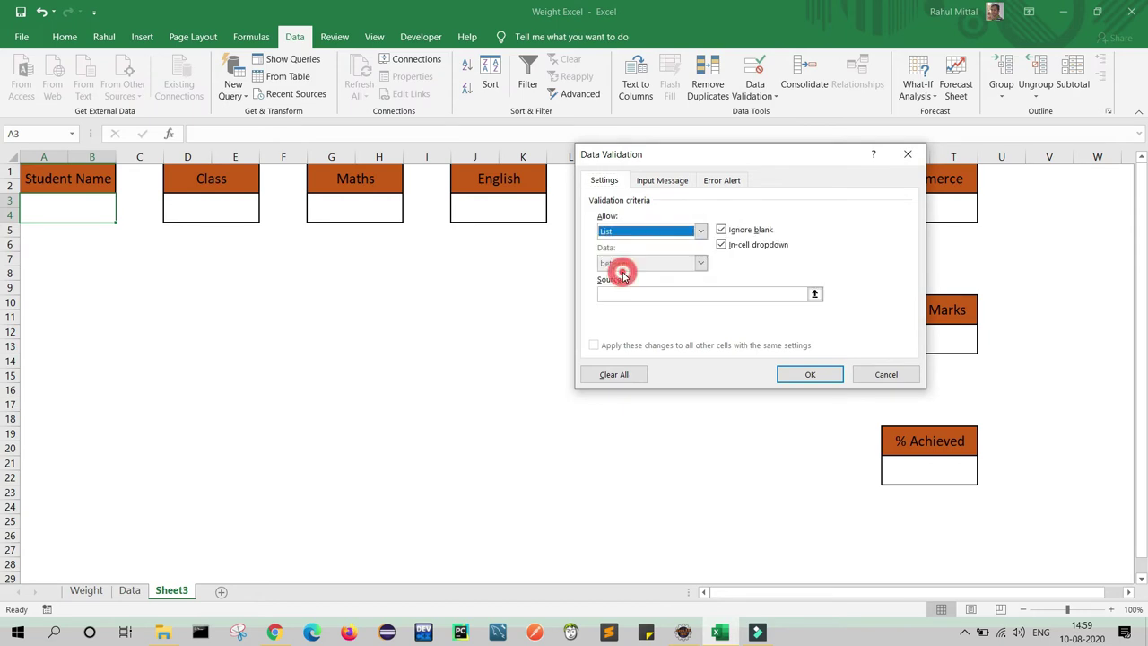
click(814, 294)
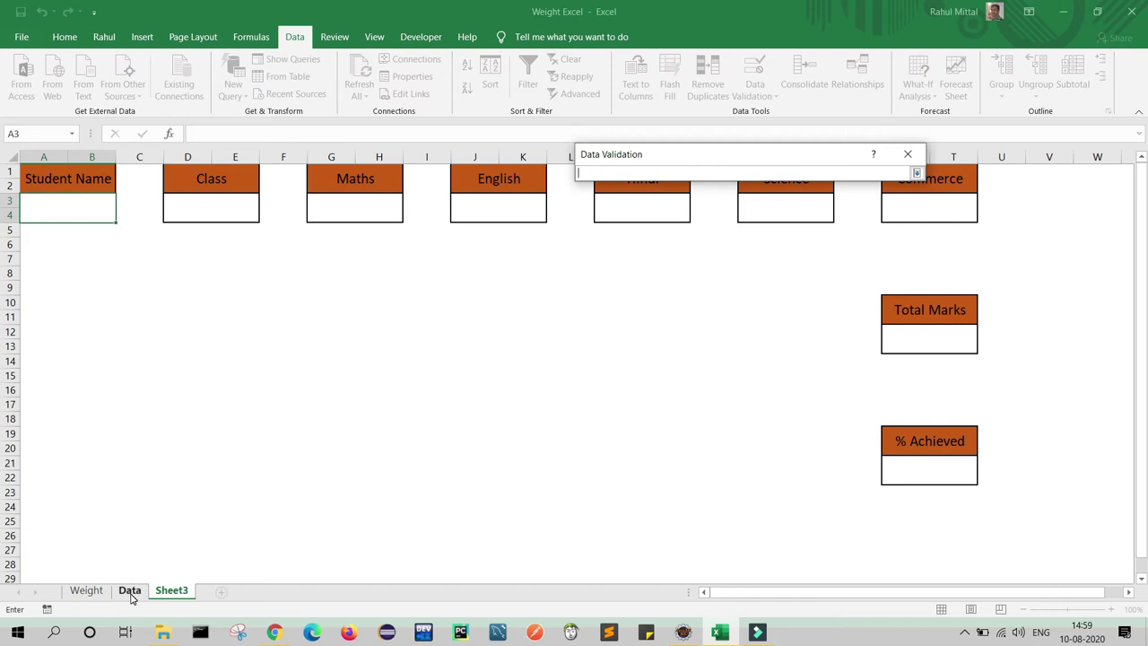
click(130, 591)
drag(56, 184, 57, 315)
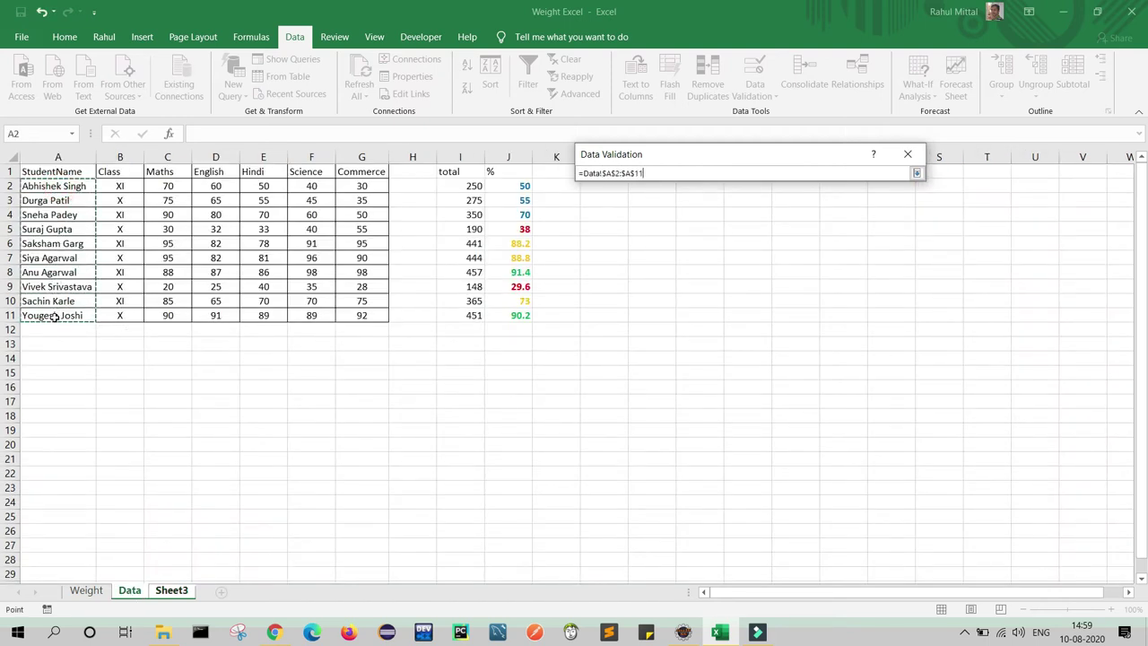
click(917, 172)
click(820, 374)
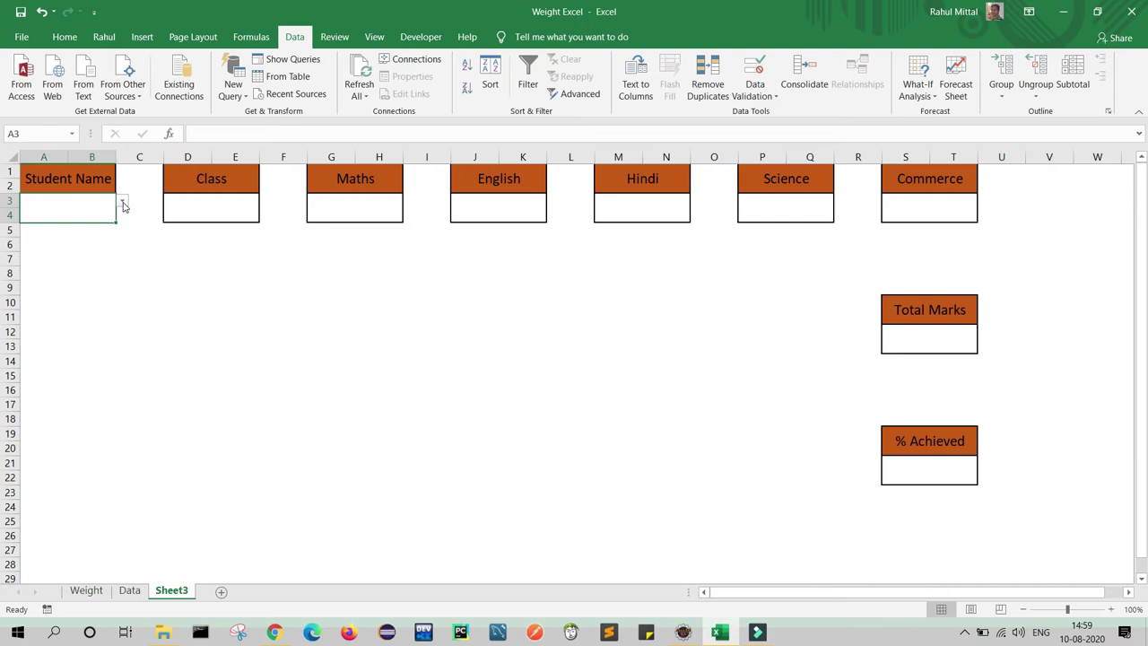
- Review the entries in the Student Name drop-down list and choose the third student
click(122, 202)
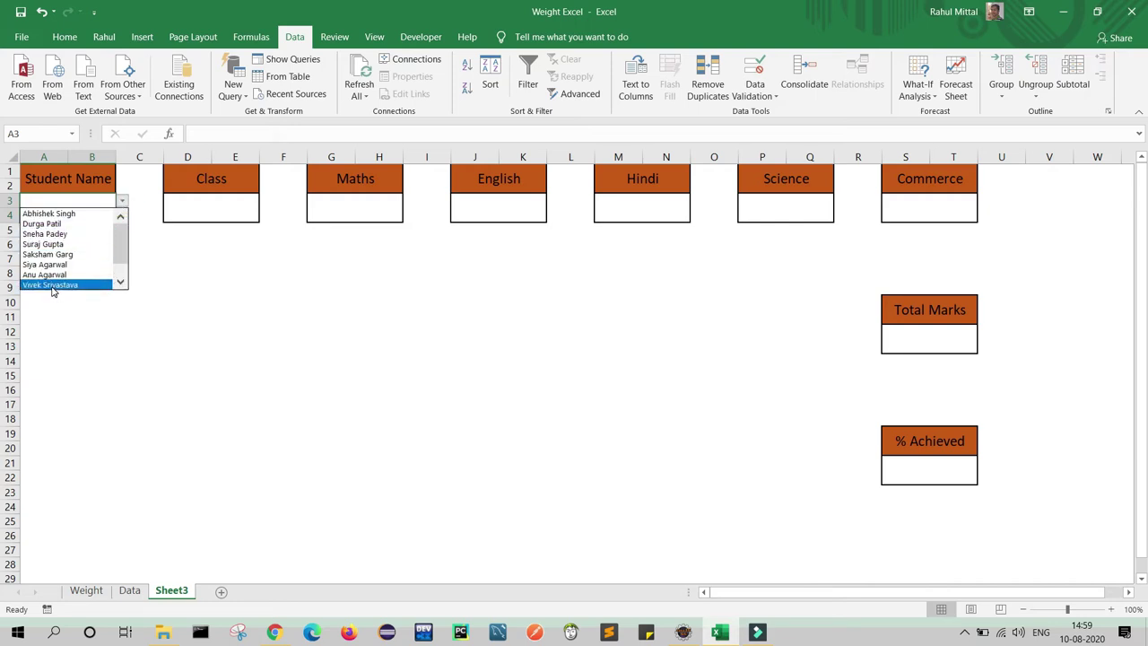
drag(120, 264, 122, 224)
click(183, 317)
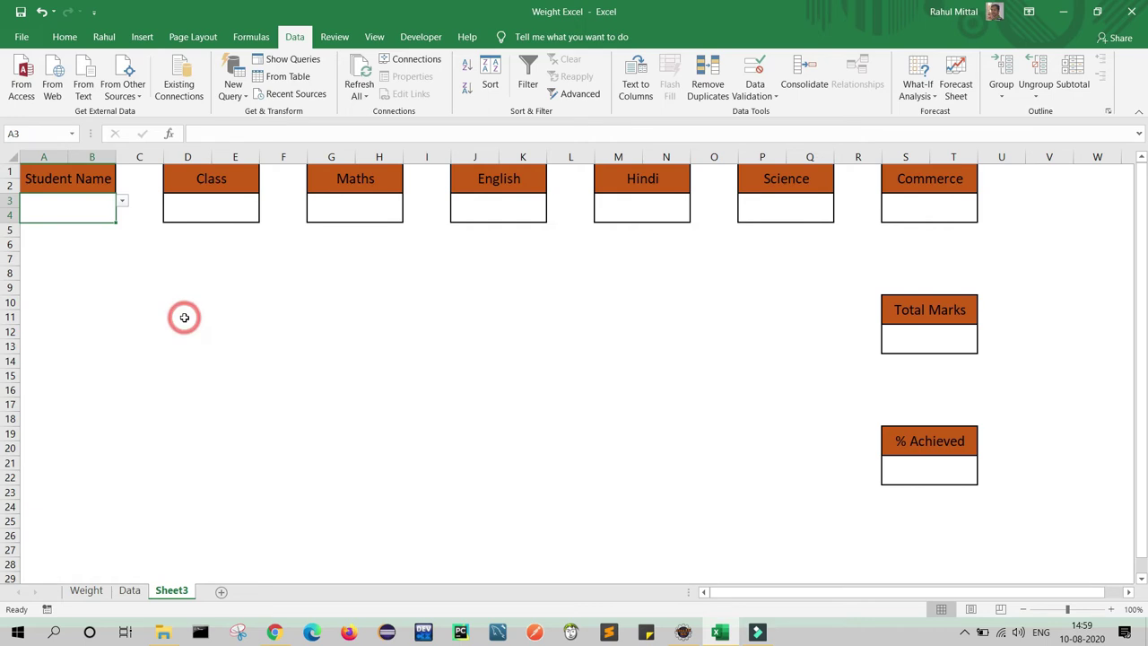
click(123, 202)
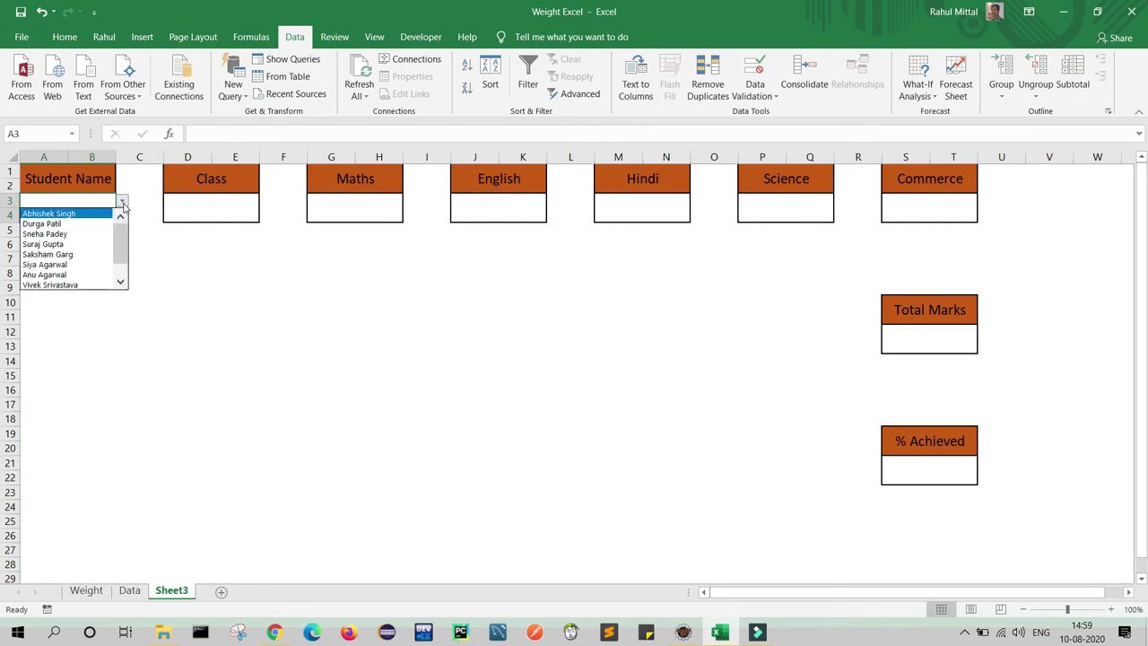
click(79, 233)
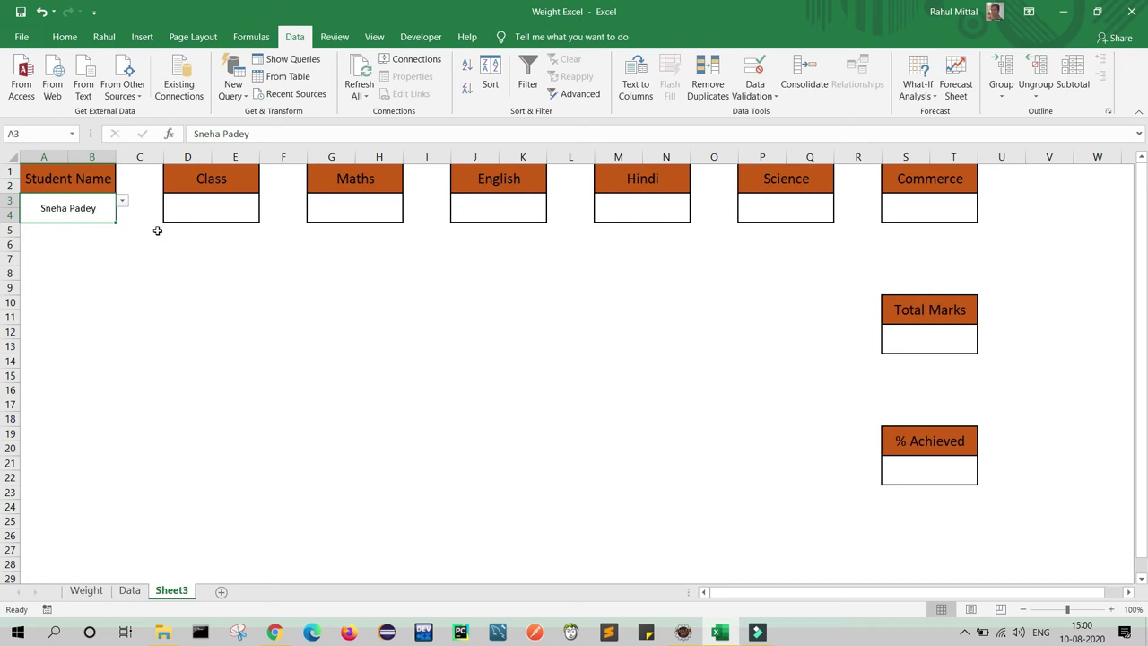
- Fill the Class box D3 with =VLOOKUP(A3,Data!A1:G11,2,0) and check the result against the student's record on the Data sheet
click(209, 213)
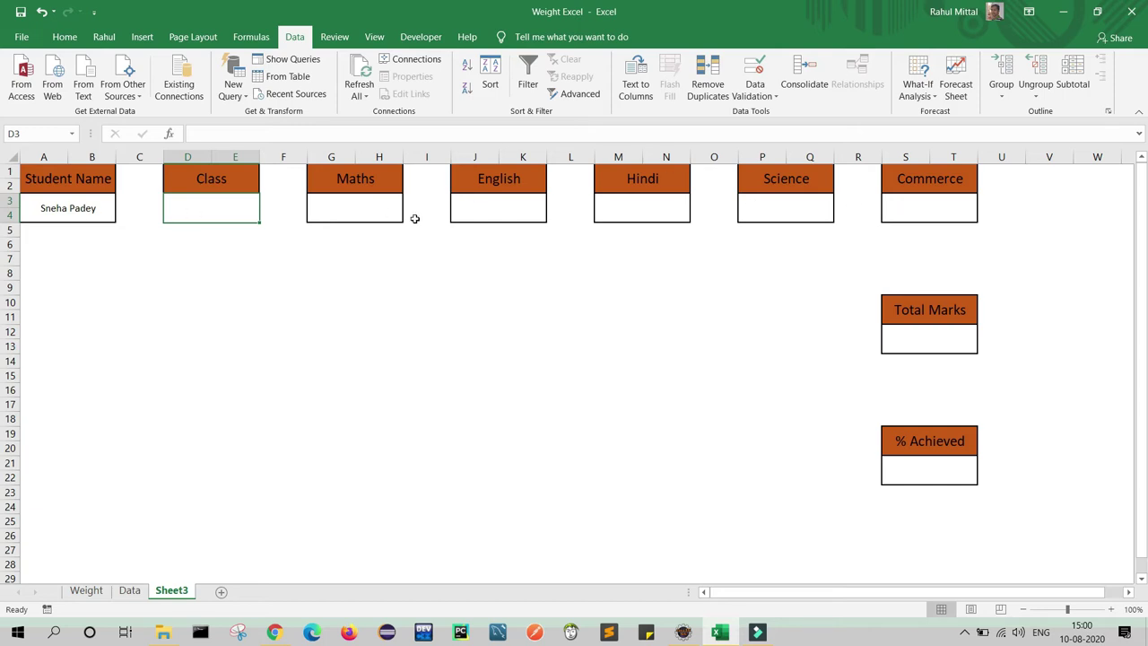
click(222, 217)
click(255, 132)
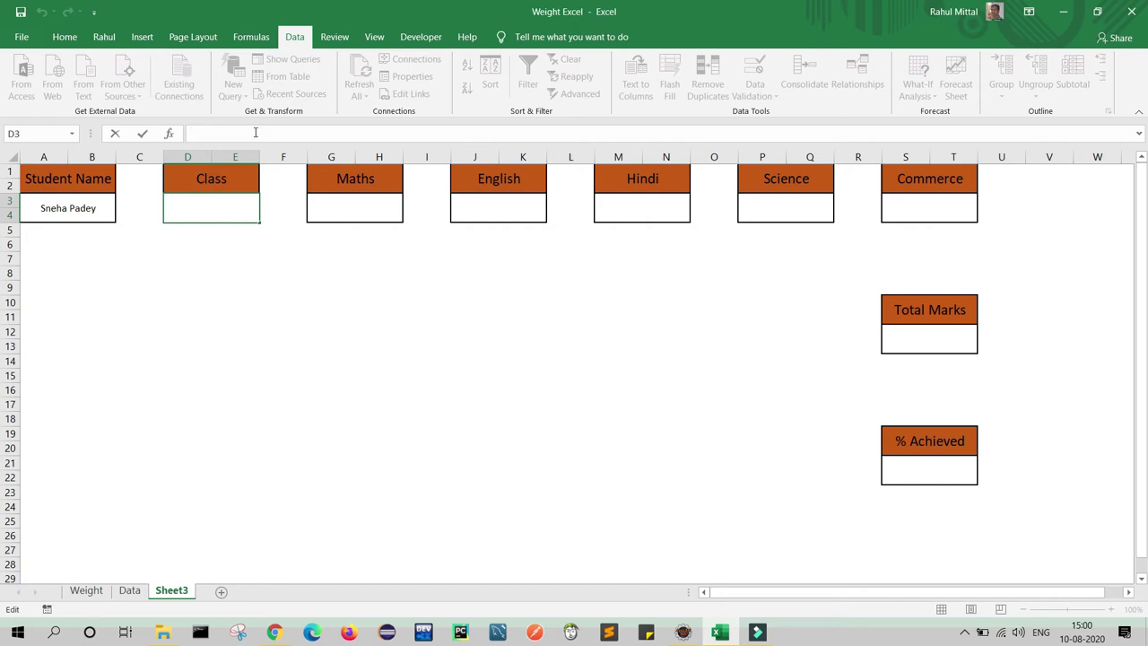
text(=Vl)
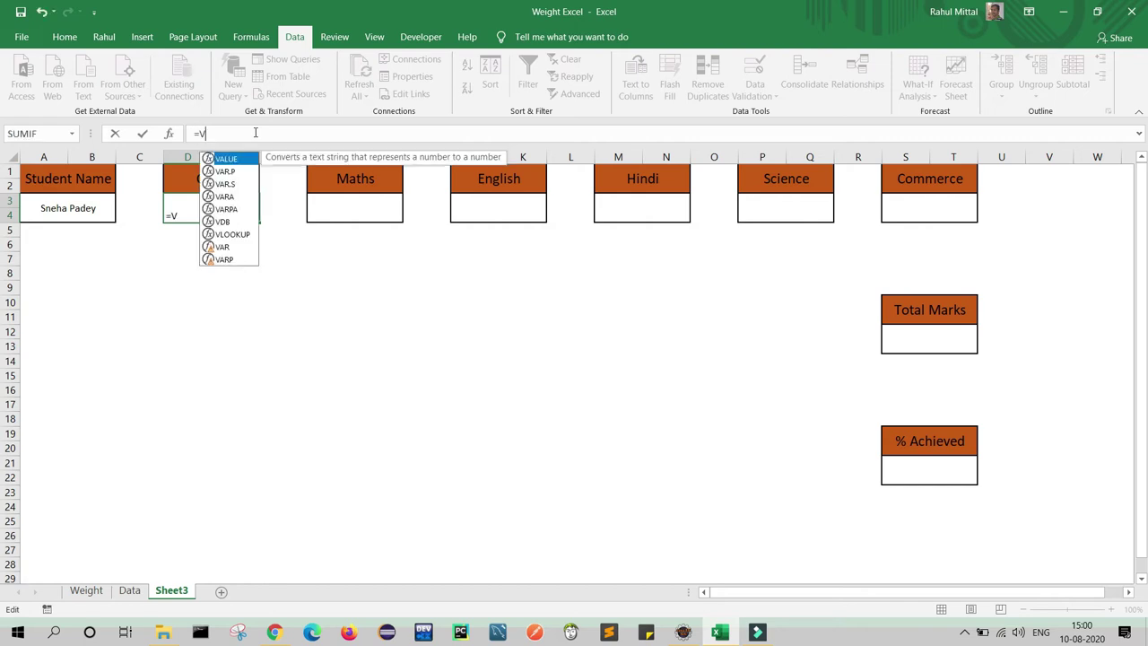
double_click(254, 158)
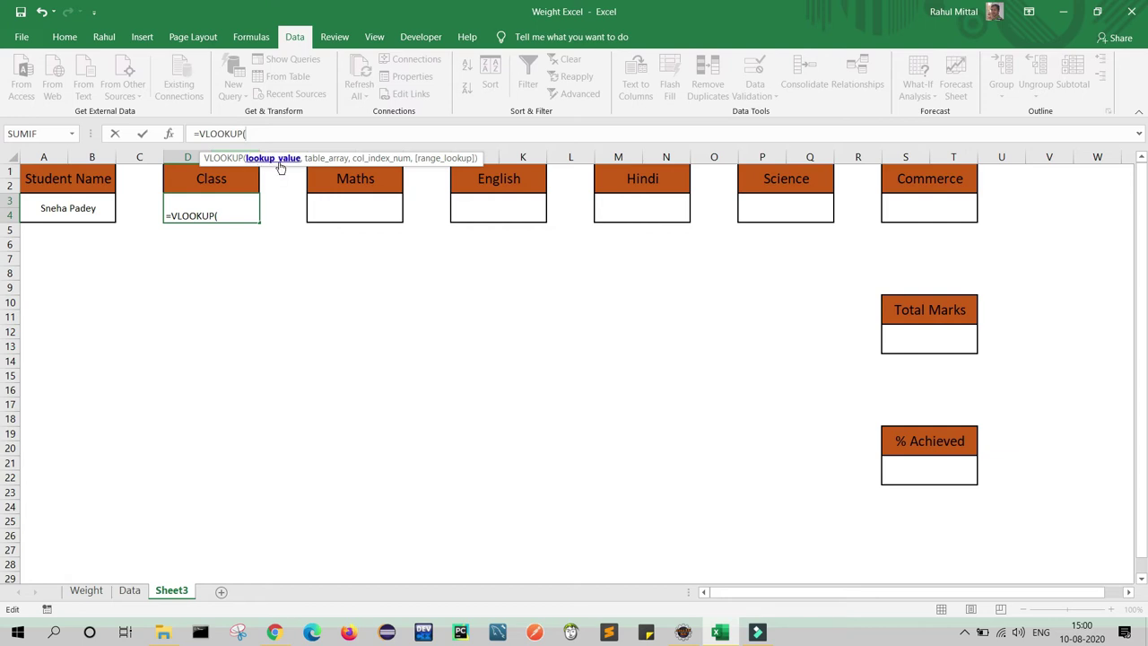
click(81, 209)
text(,)
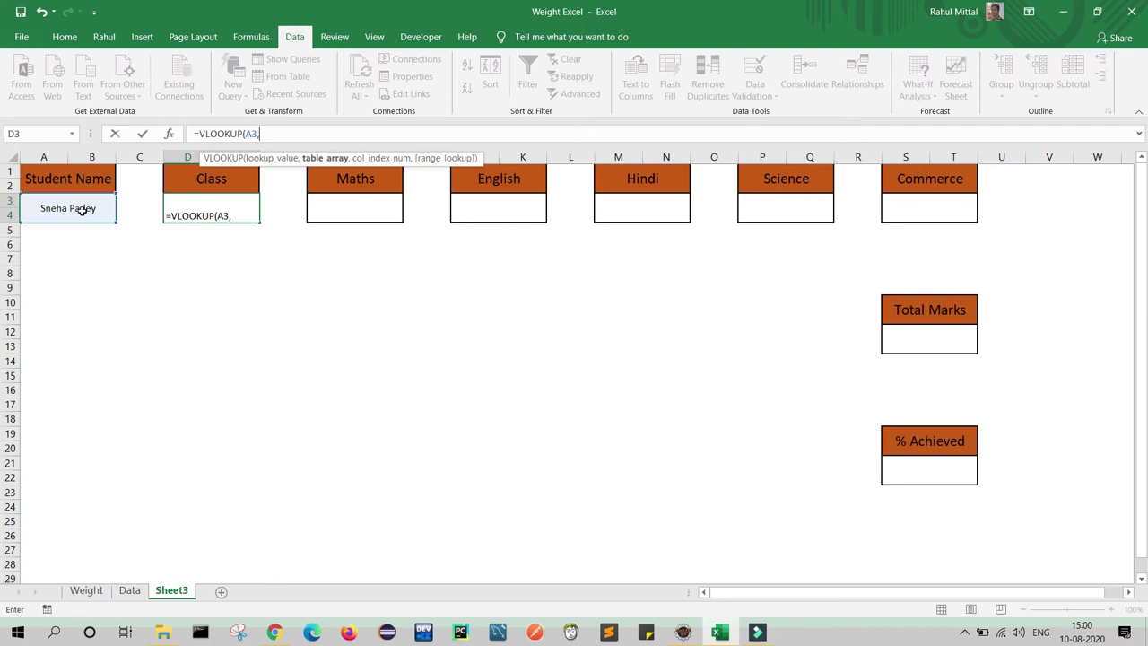
click(128, 592)
drag(34, 171, 366, 315)
text(,2)
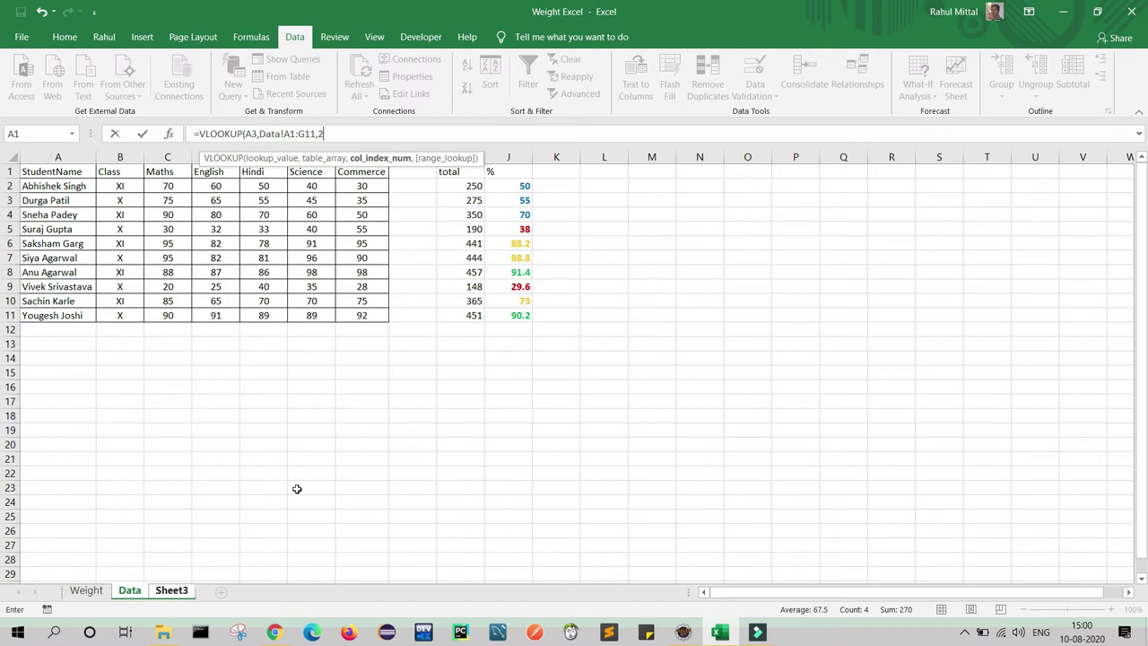
text(,)
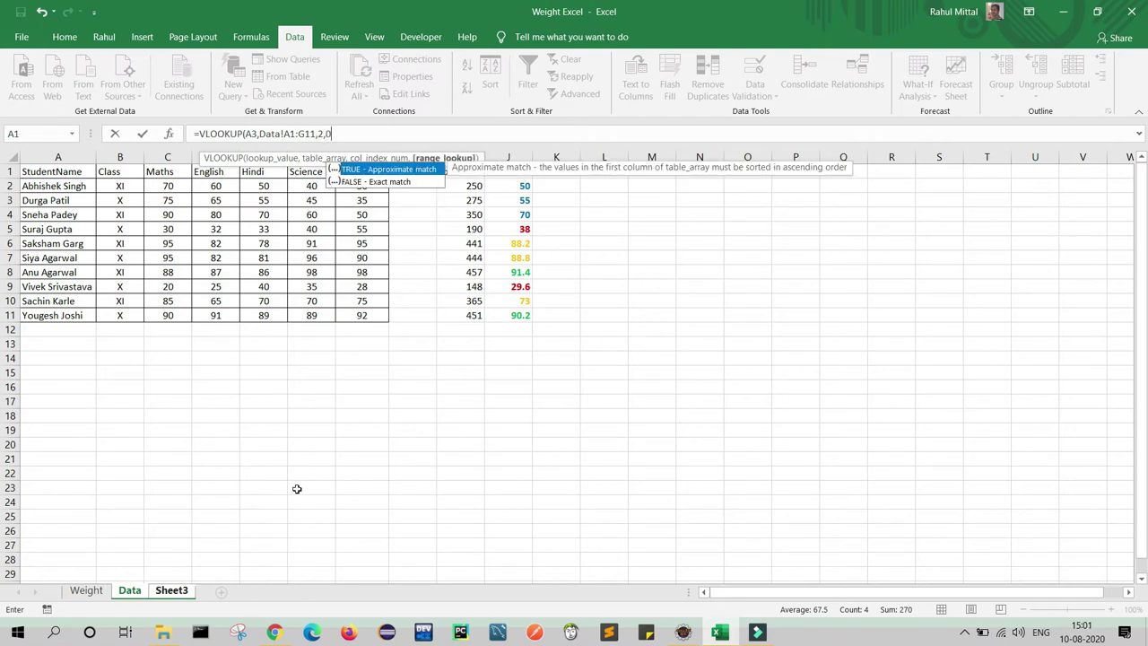
text(0))
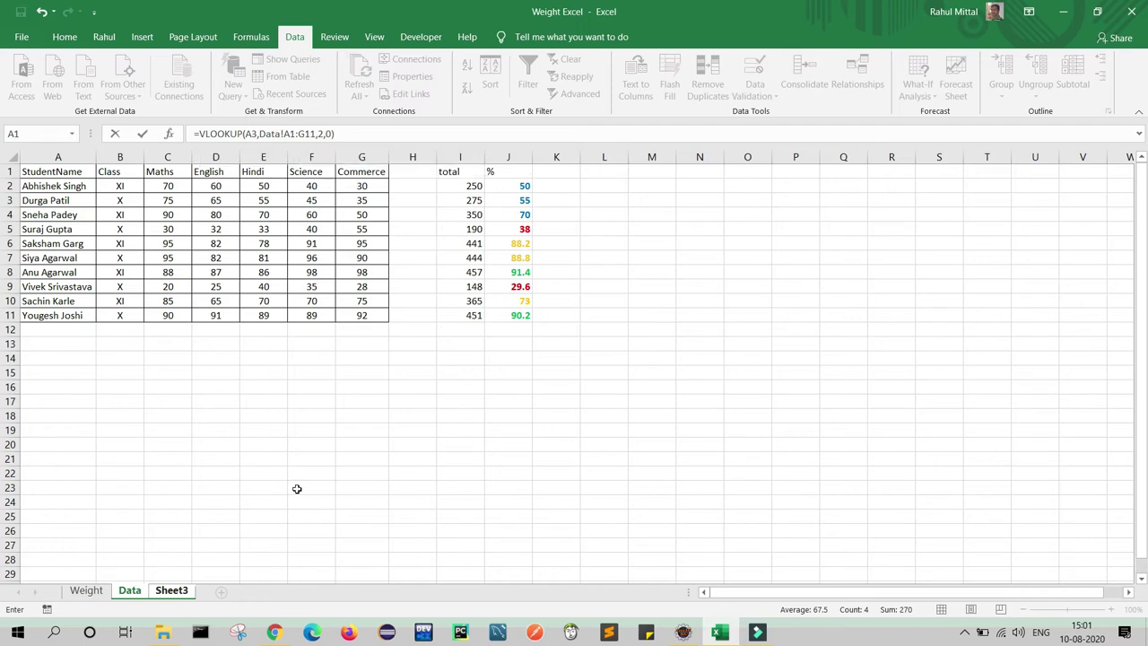
key(Return)
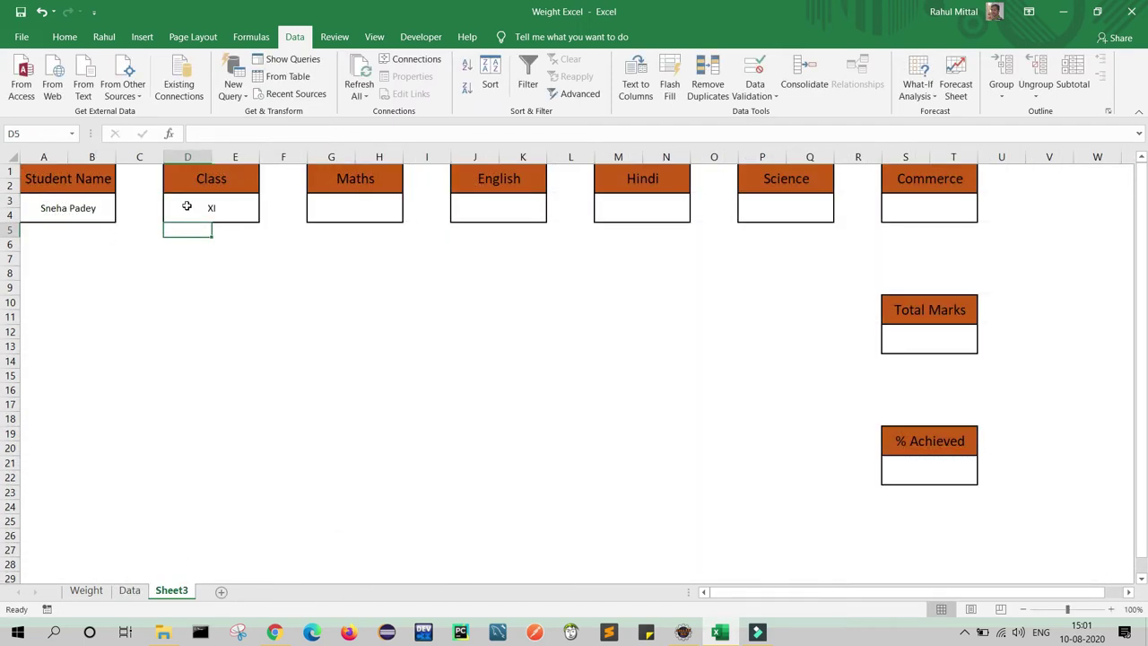
click(129, 591)
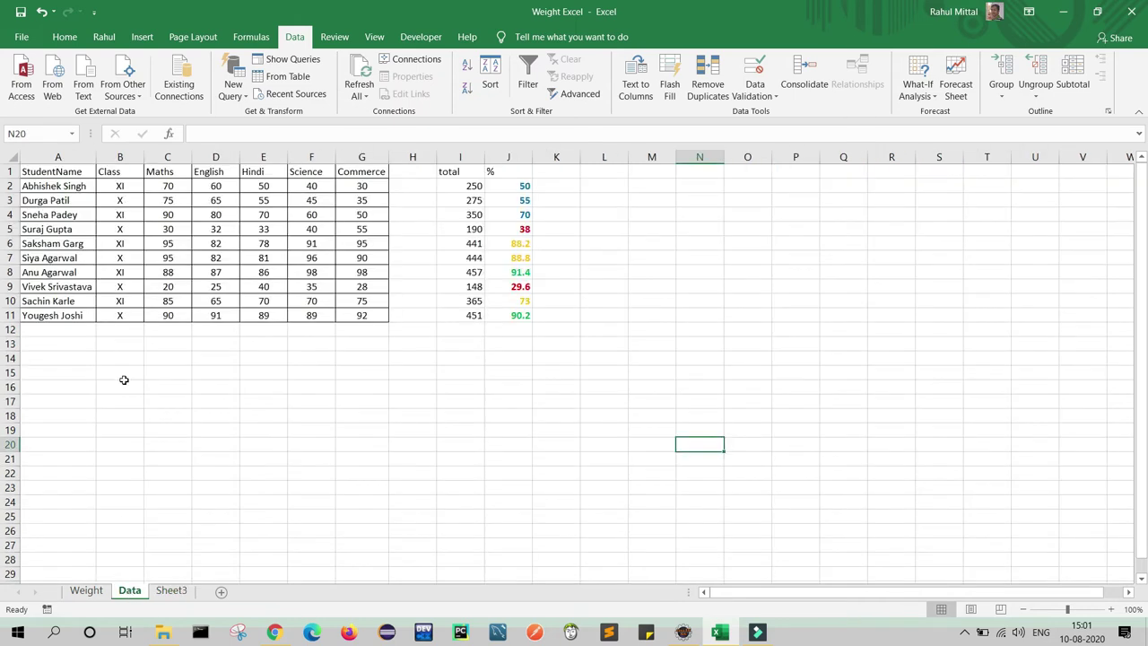
click(123, 217)
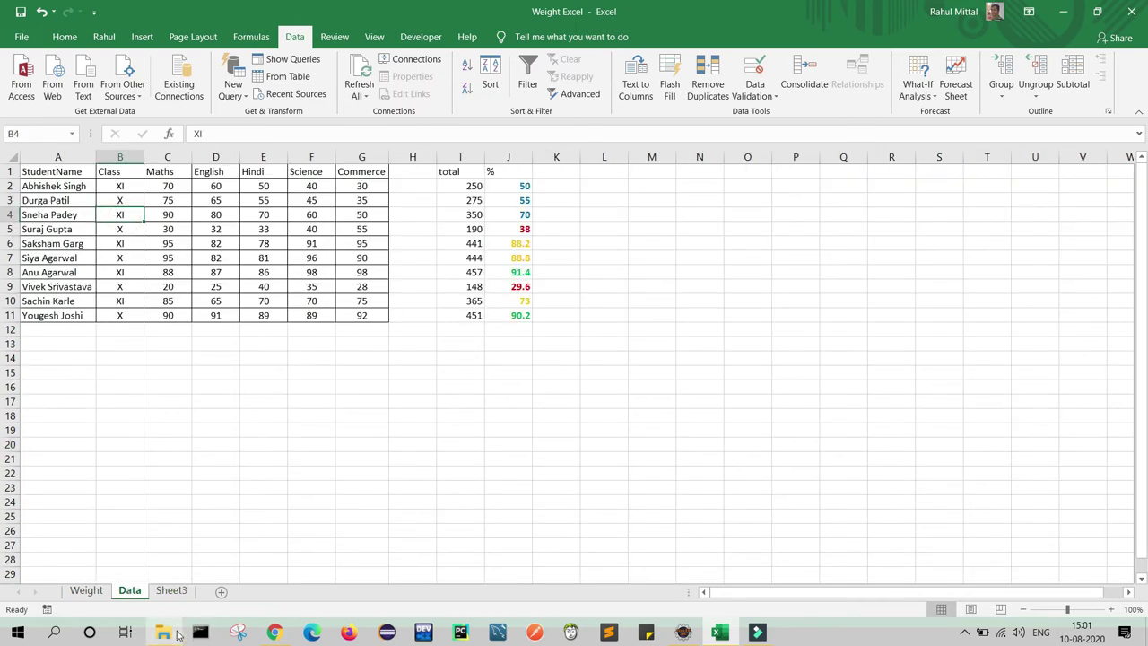
click(173, 591)
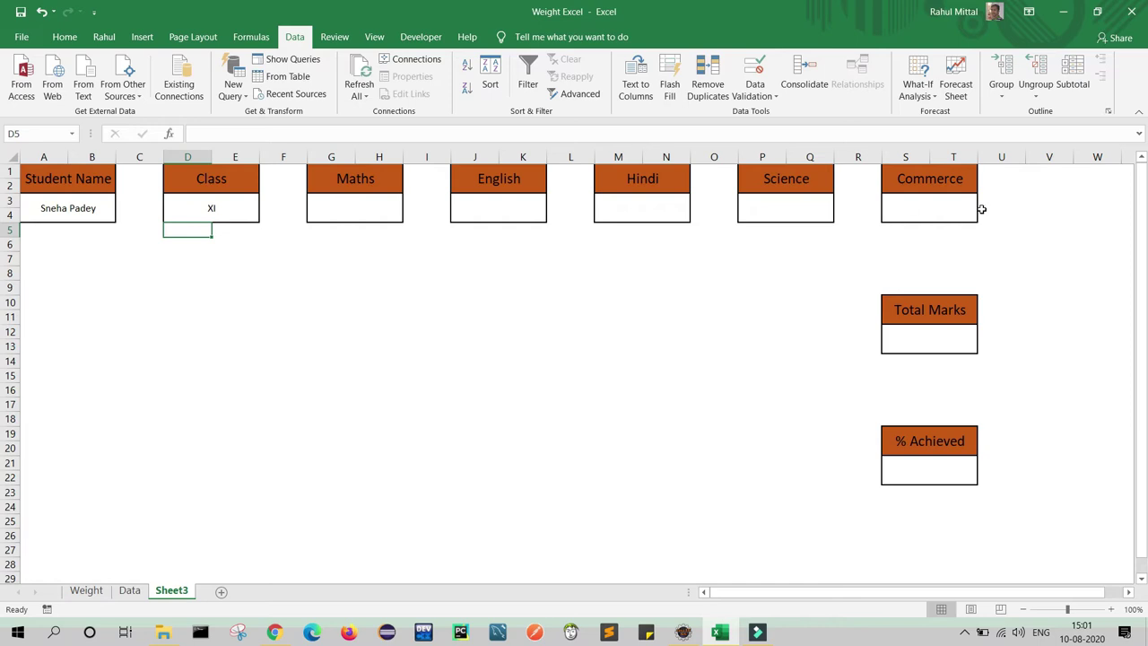
- Fill the Maths box G3 on Sheet3 with =VLOOKUP(A3,Data!A1:G11,3,0)
click(355, 208)
text(=VLOOKUP()
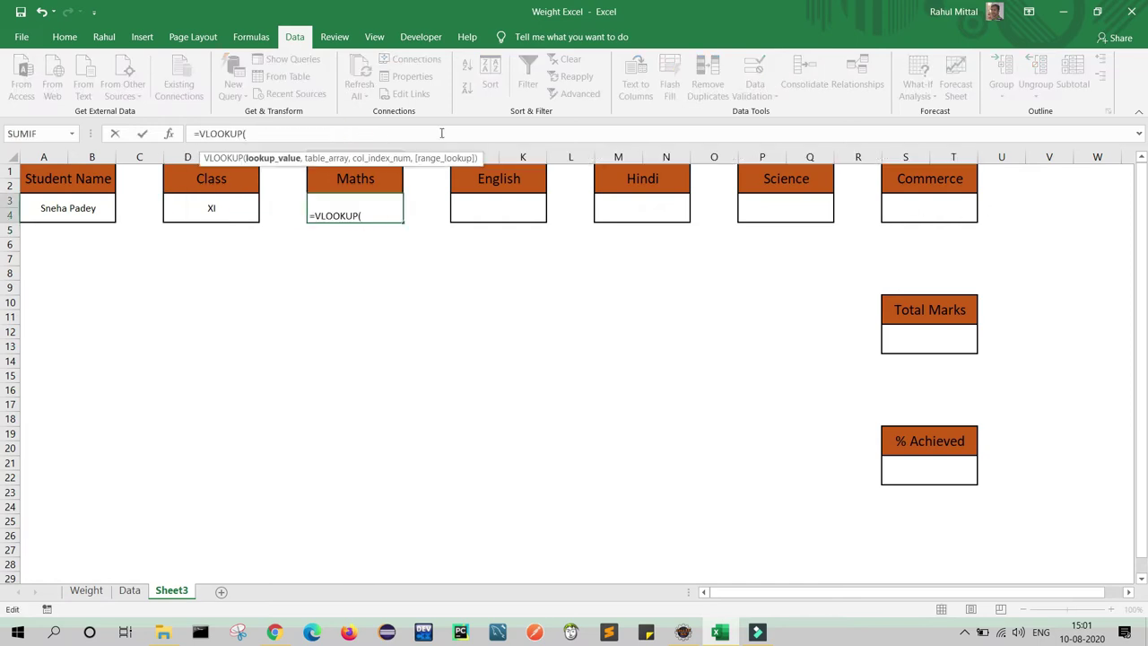
click(76, 213)
text(,)
click(129, 590)
drag(55, 171, 362, 313)
text(,)
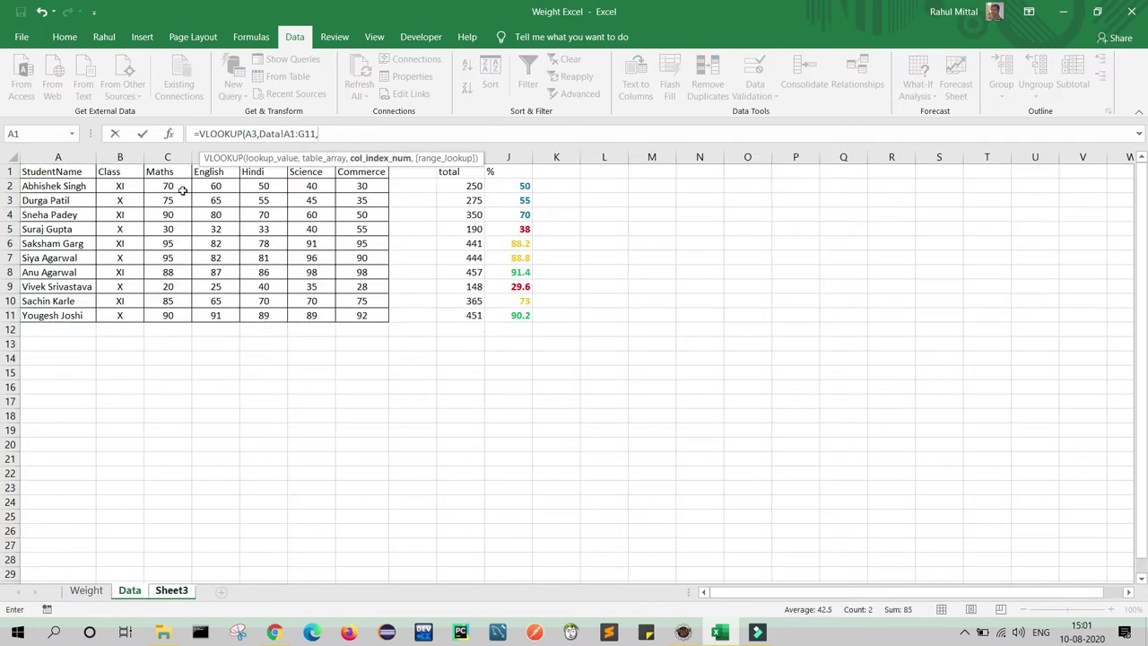
text(3,0))
key(Return)
- Copy the Maths lookup formula into the English box and change its column index to return the English marks
click(368, 215)
drag(345, 134, 215, 135)
key(ctrl+c)
click(486, 209)
key(ctrl+v)
click(326, 132)
key(Return)
- Paste the lookup formula into the Hindi and Science boxes, changing each column index to return that subject's marks
click(640, 210)
key(ctrl+v)
click(323, 132)
key(Return)
click(785, 210)
key(ctrl+v)
click(323, 133)
key(Return)
- Paste the lookup formula into the Commerce box and set its column index to 7
click(929, 210)
key(ctrl+v)
click(323, 133)
key(BackSpace)
text(7)
key(Return)
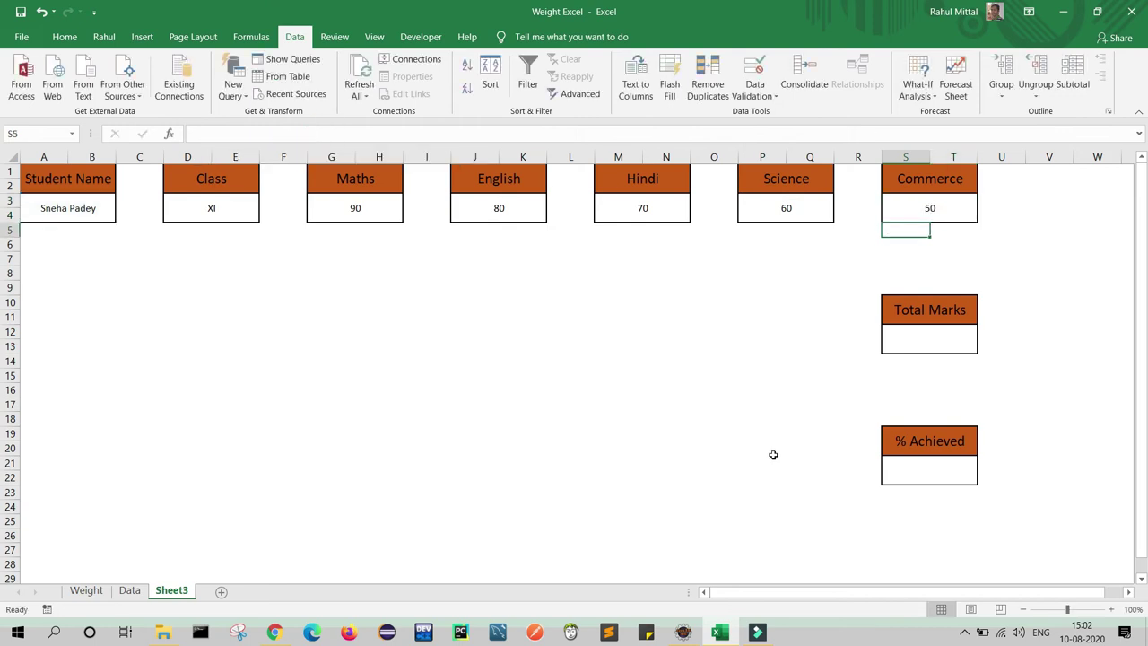
- Add up the five subject marks in the Total Marks box with =SUM(G3,J3,M3,P3,S3)
click(931, 342)
text(=)
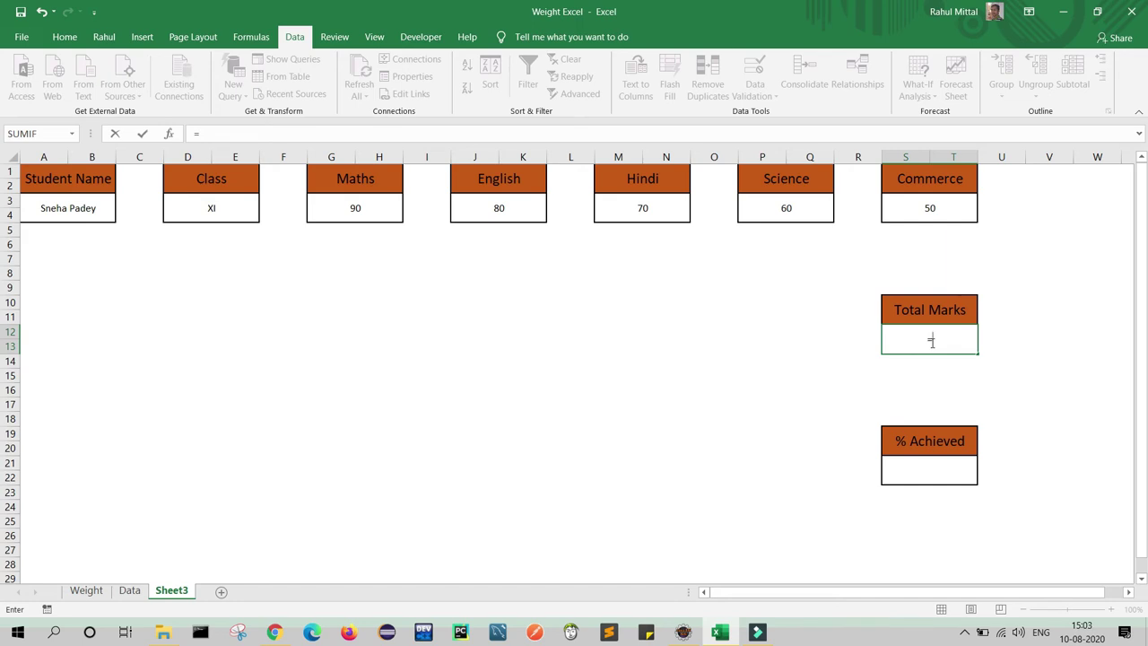
text(S)
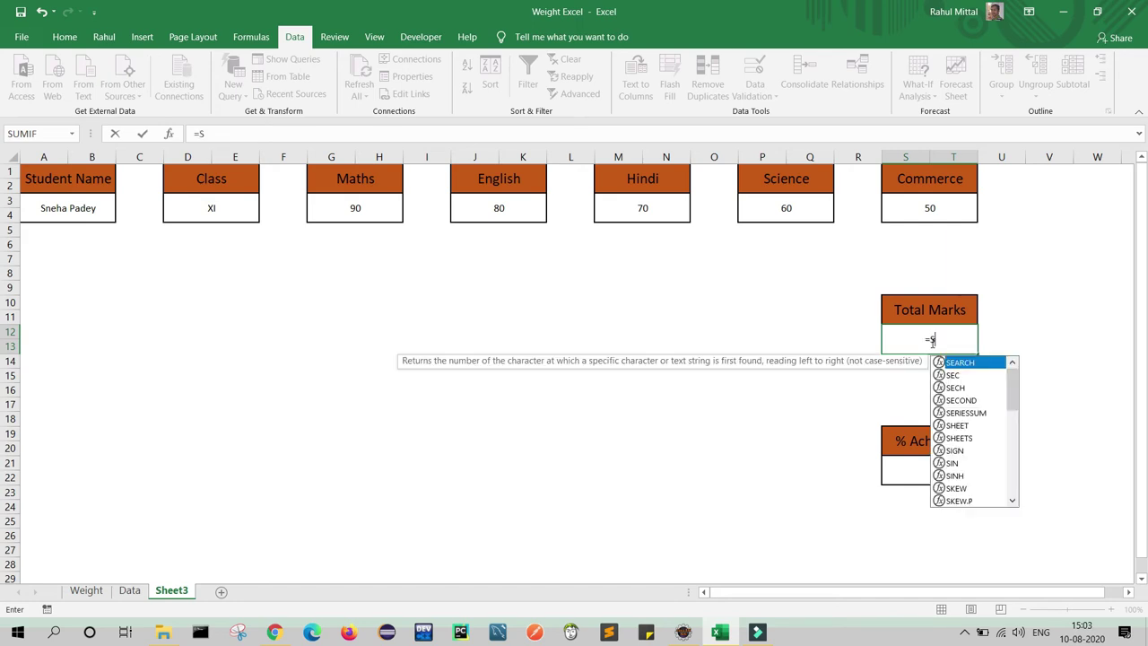
text(UM()
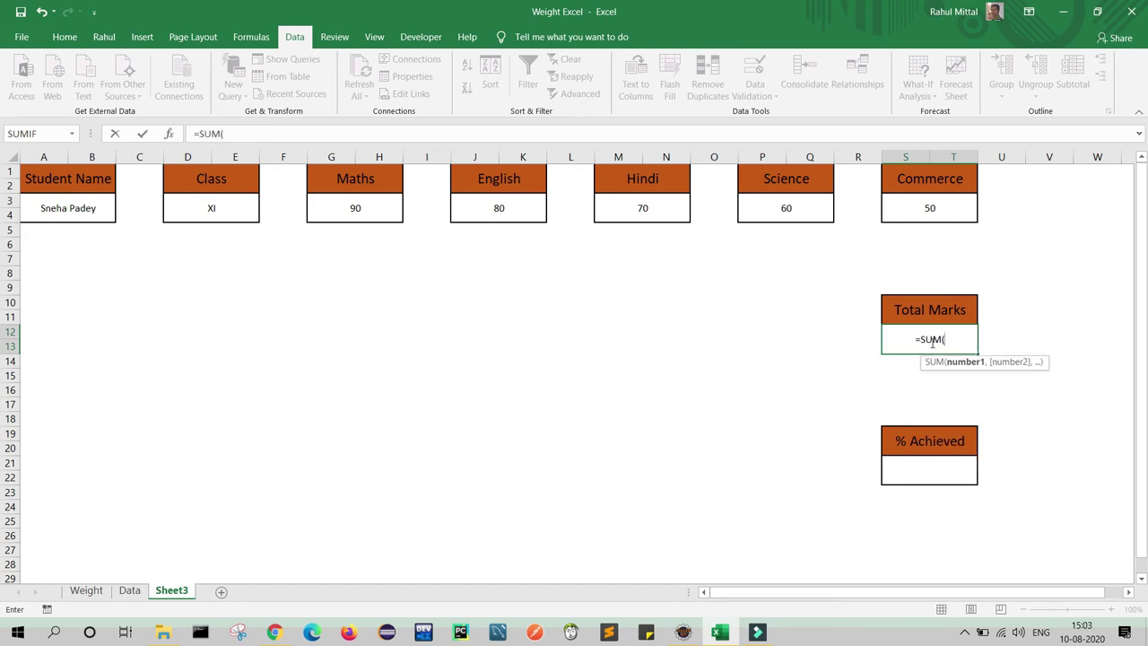
click(350, 210)
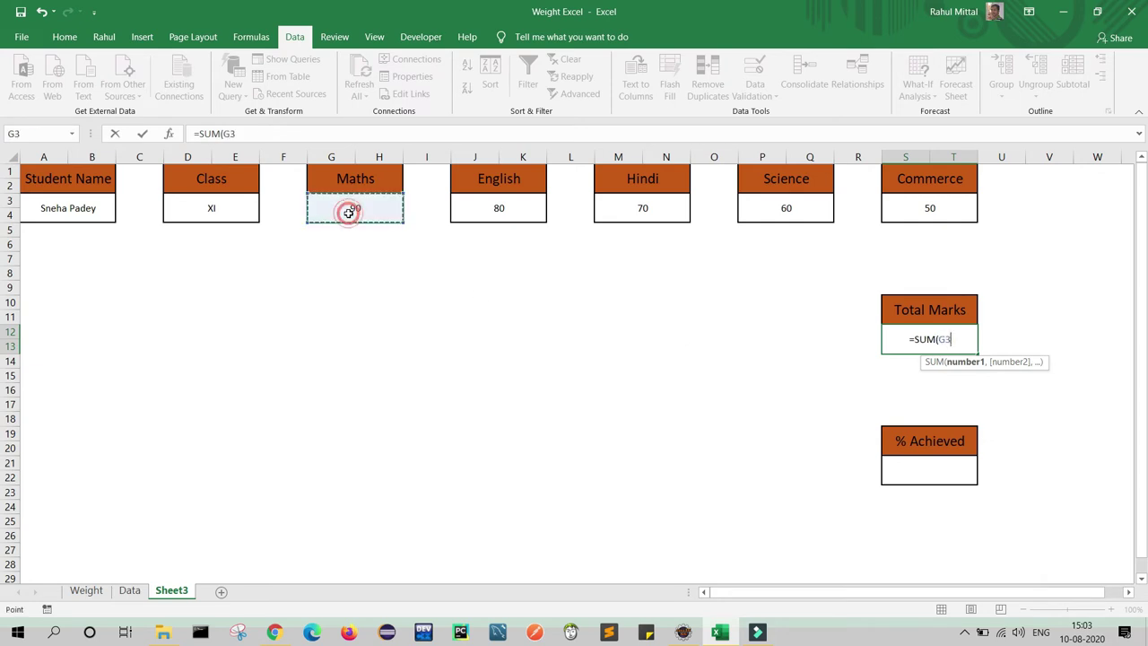
ctrl+click(499, 208)
ctrl+click(642, 208)
ctrl+click(785, 208)
ctrl+click(919, 207)
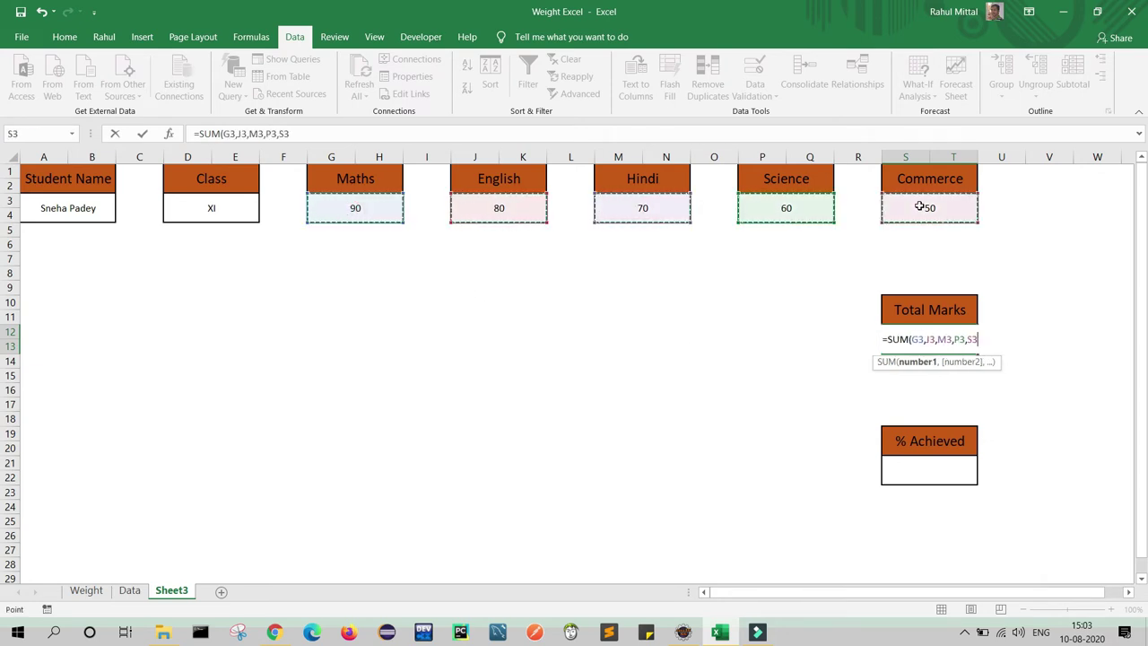
text())
key(Return)
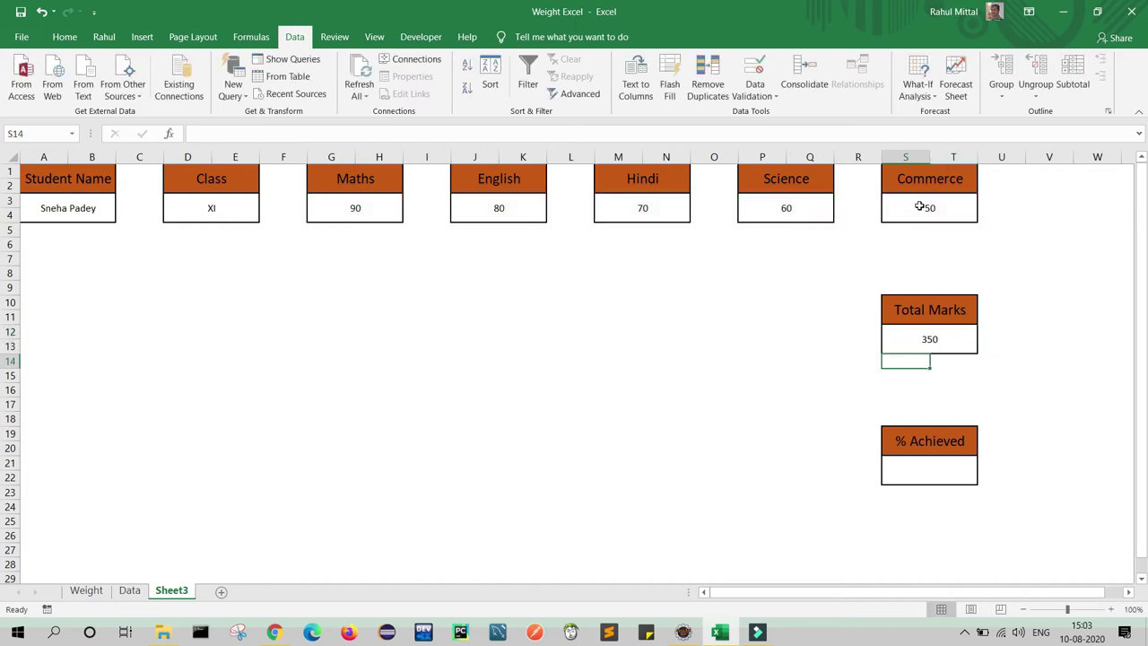
- Calculate the percentage in the % Achieved box with =AVERAGE(G3,J3,M3,P3,S3)
click(930, 462)
text(=)
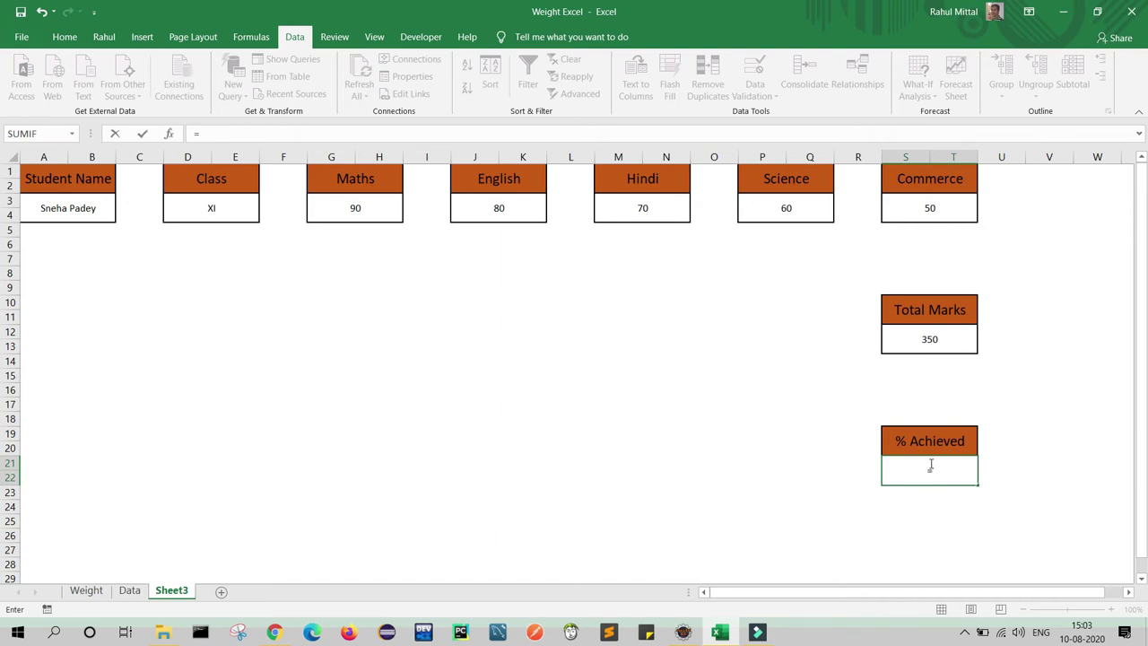
text(AVER)
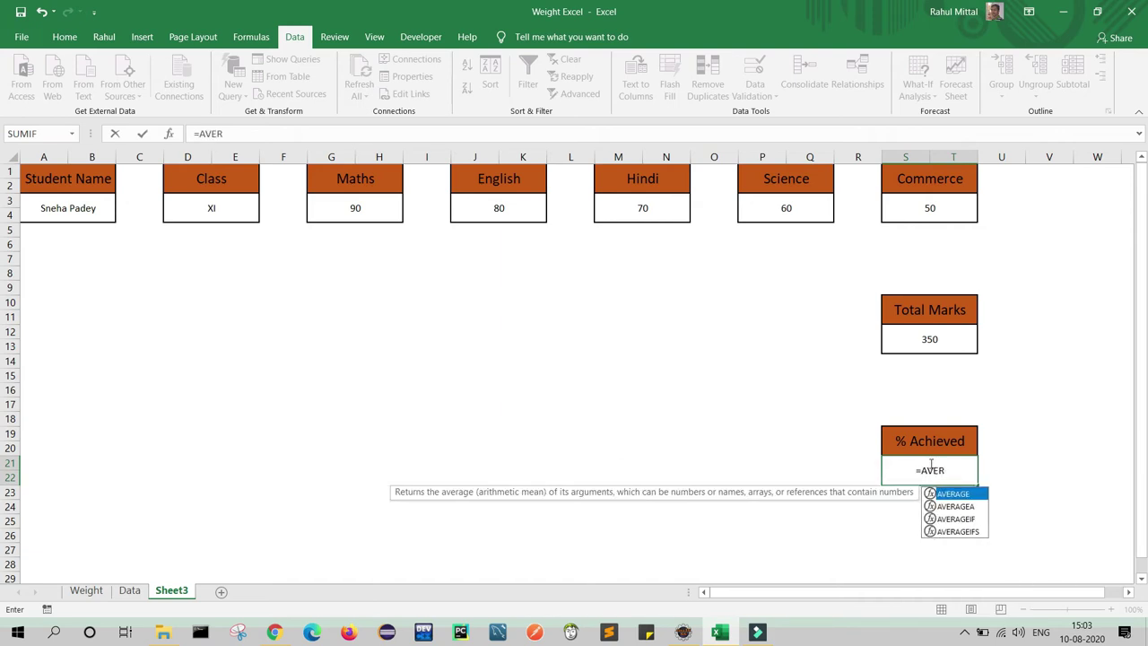
key(Tab)
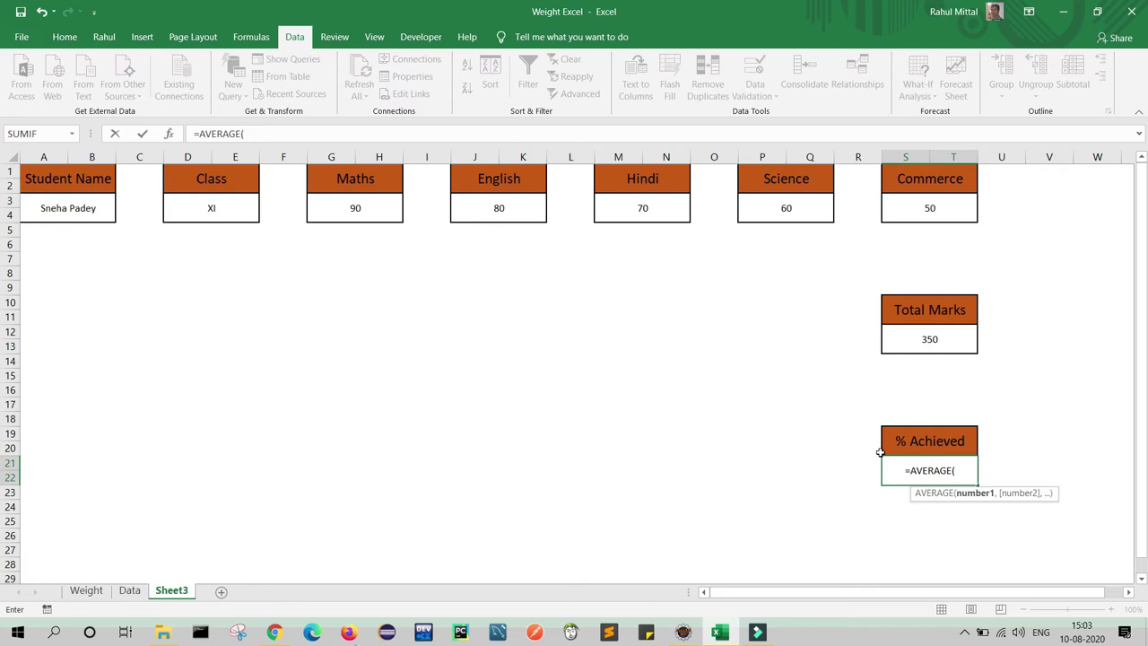
click(377, 212)
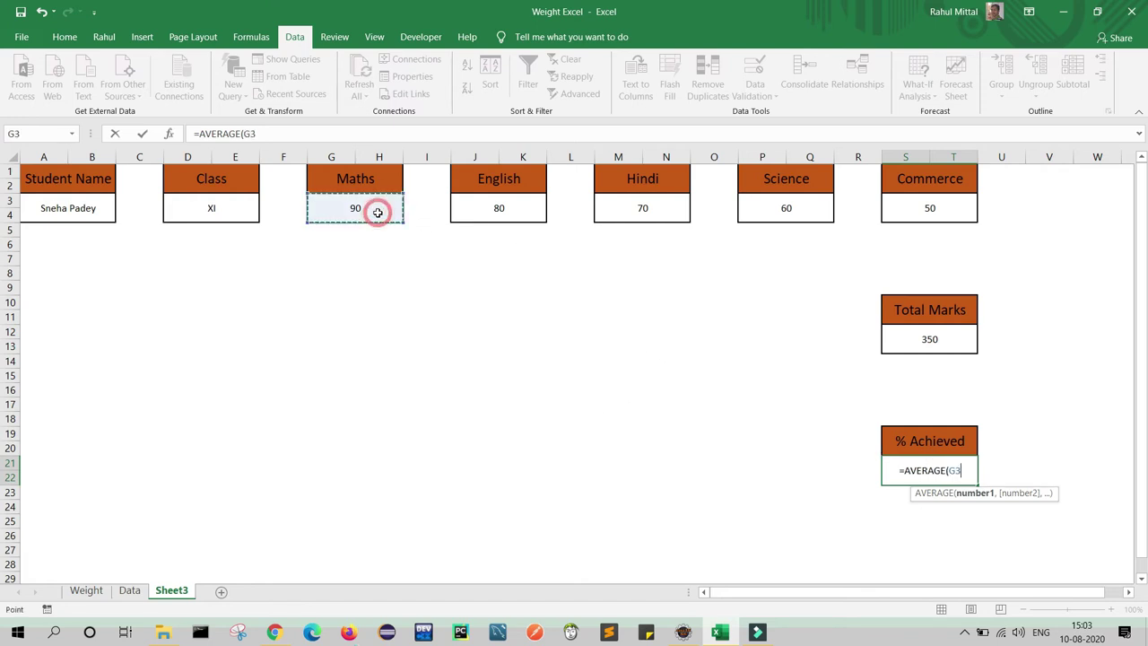
text(,)
click(510, 202)
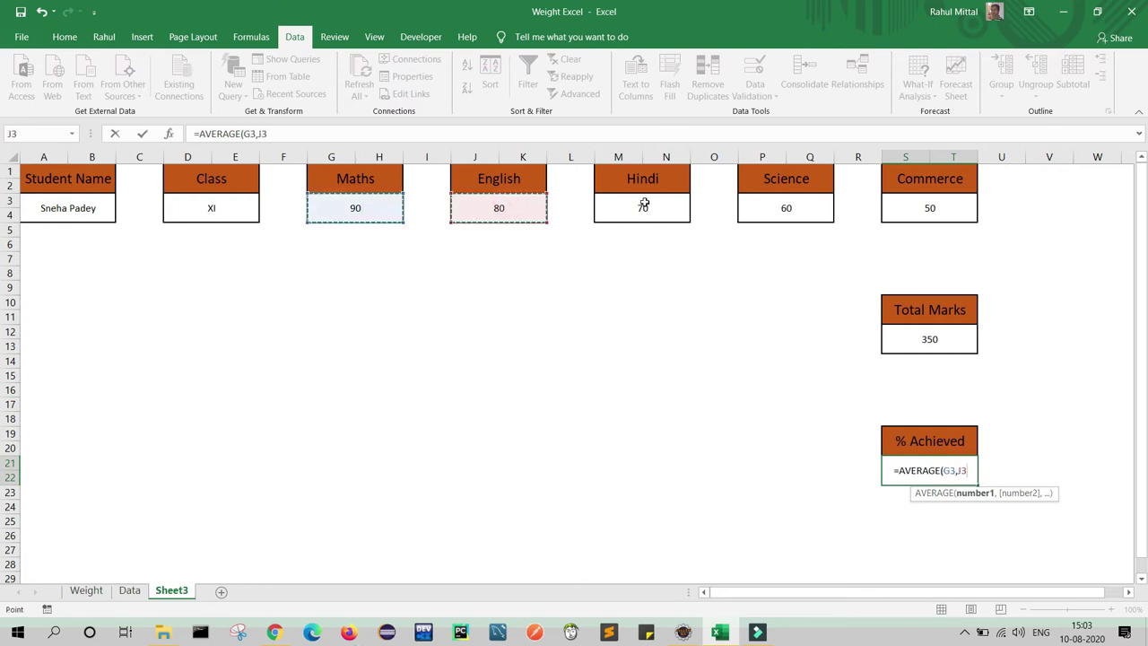
text(,)
click(646, 207)
text(,)
click(776, 209)
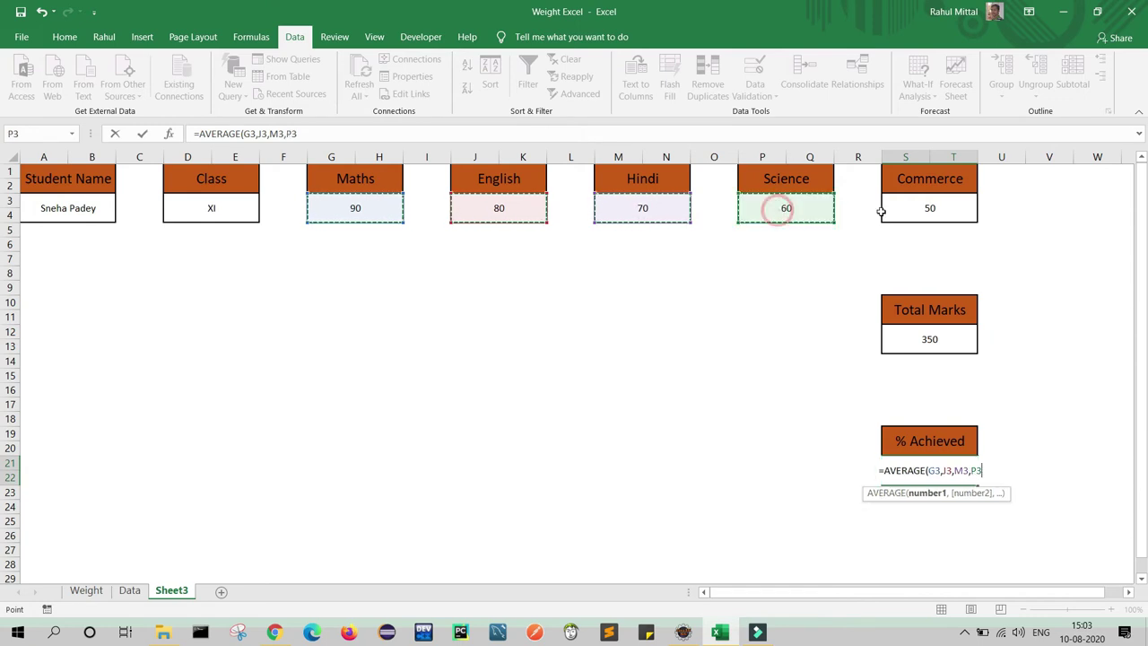
text(,)
click(926, 209)
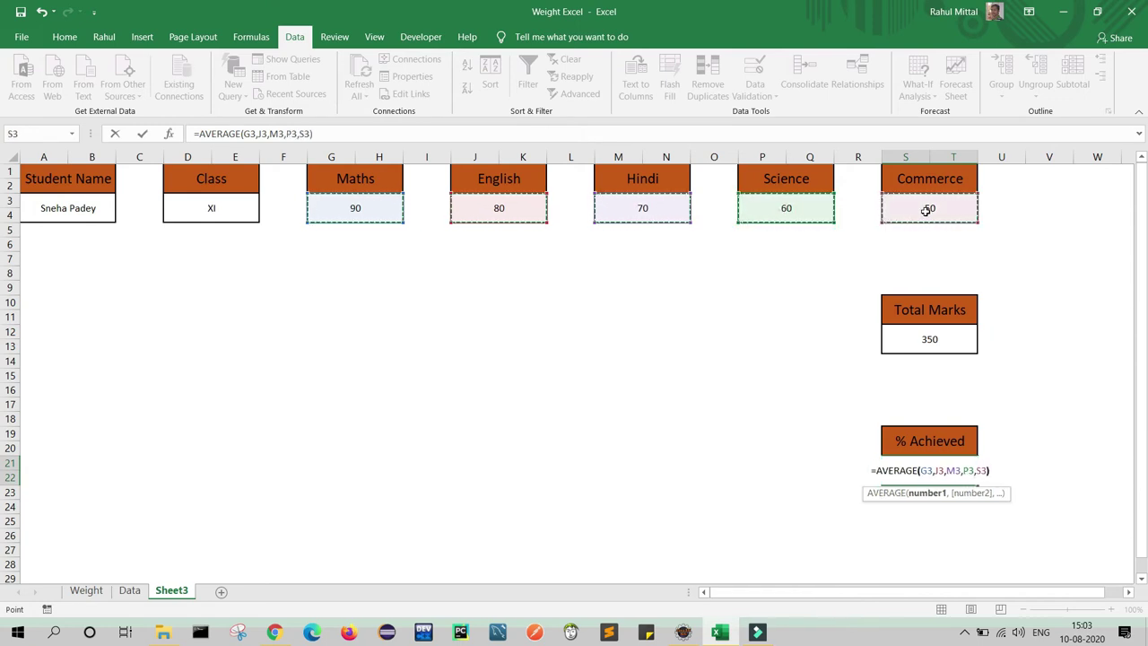
text())
key(Return)
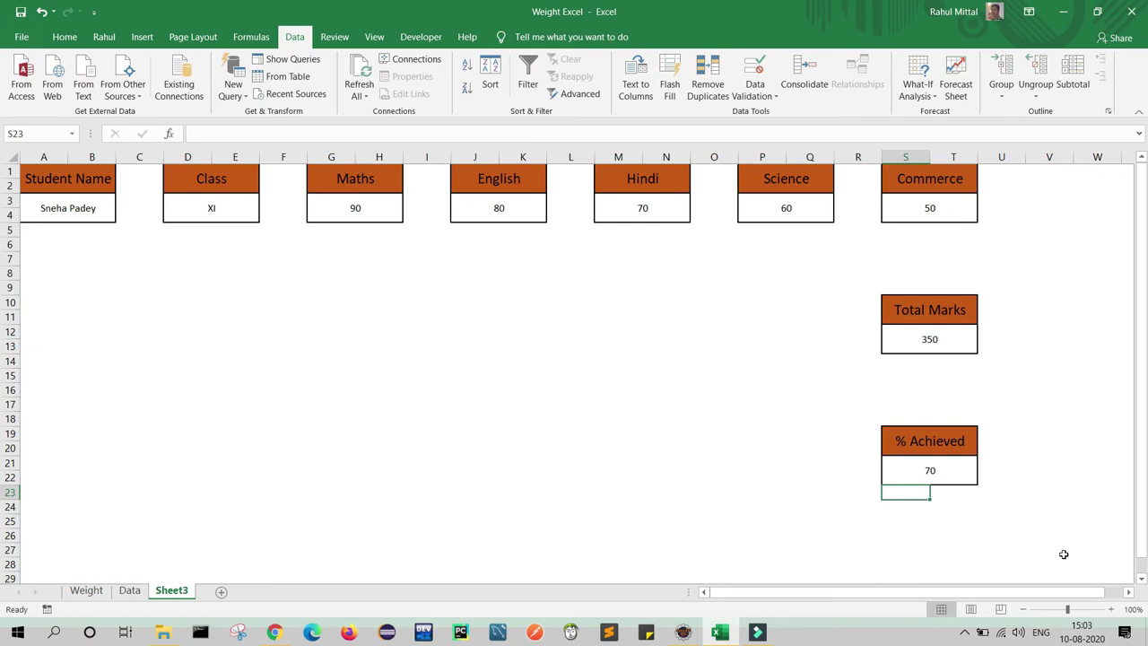
click(925, 520)
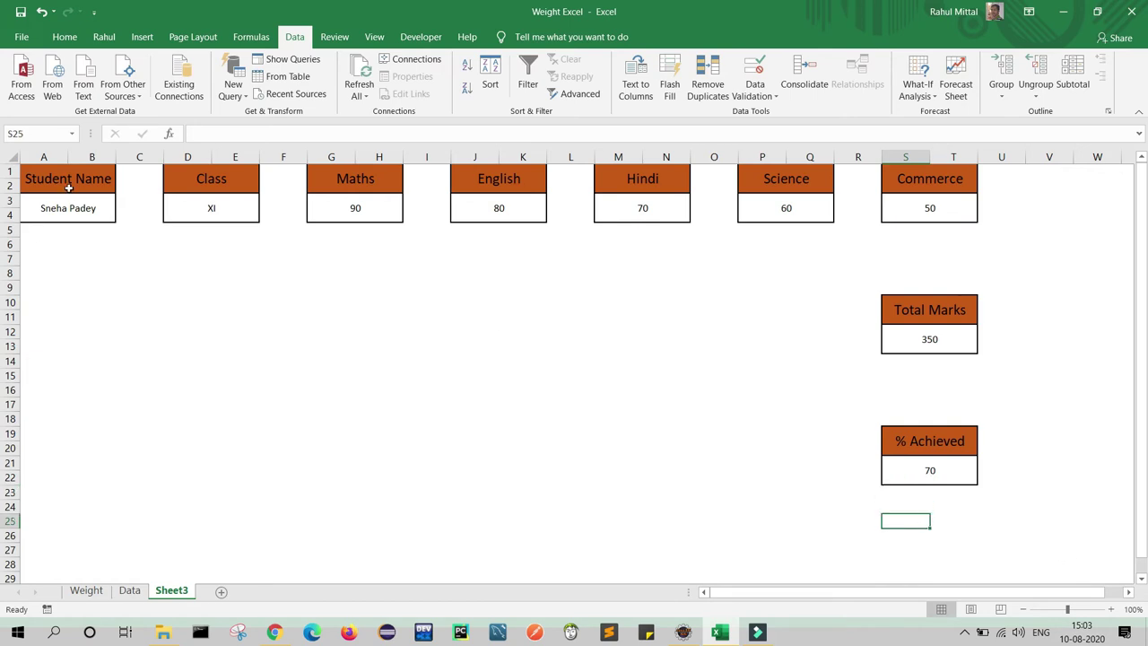
- Test the marks form by choosing three different students in turn from the Student Name drop-down
click(95, 216)
click(121, 201)
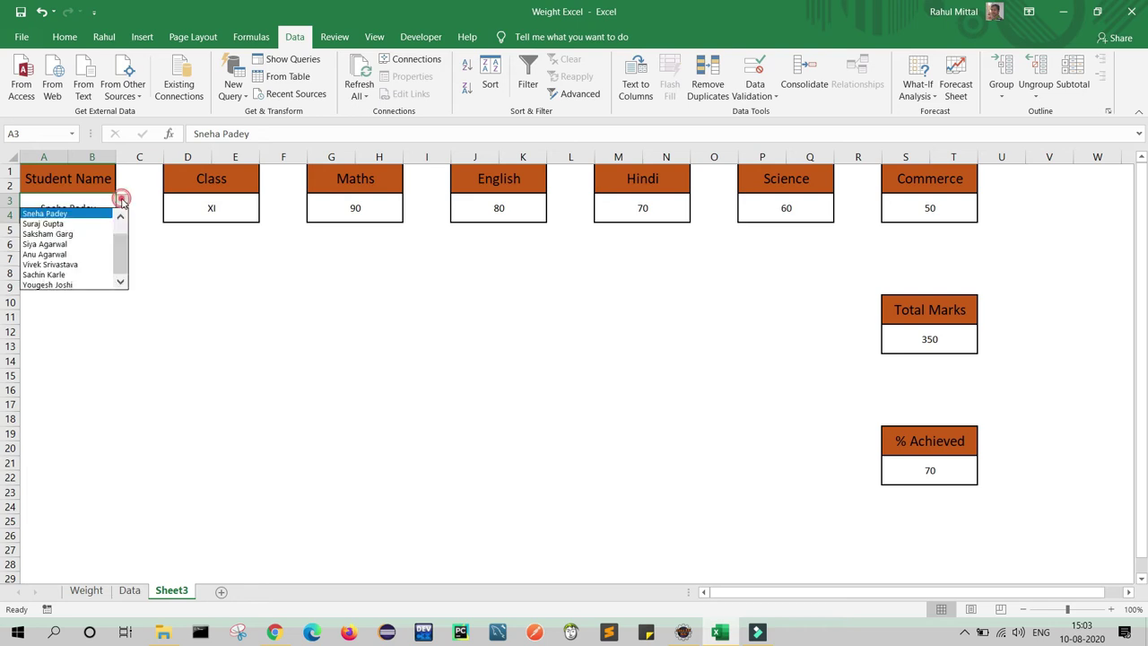
scroll(55, 220, up, 1)
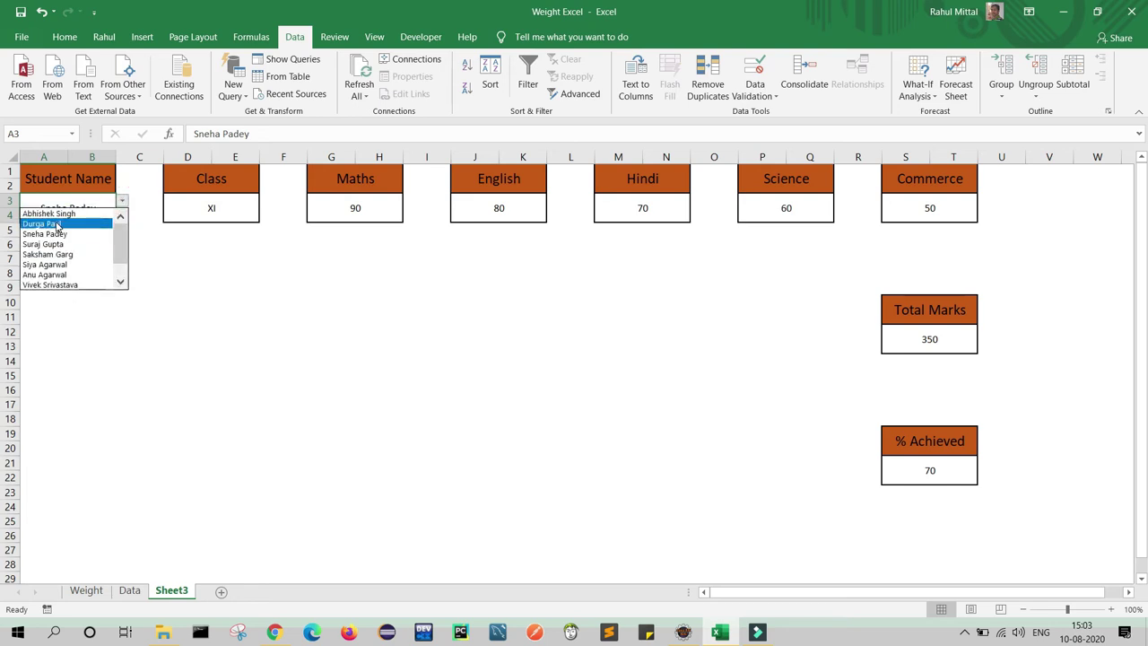
click(56, 223)
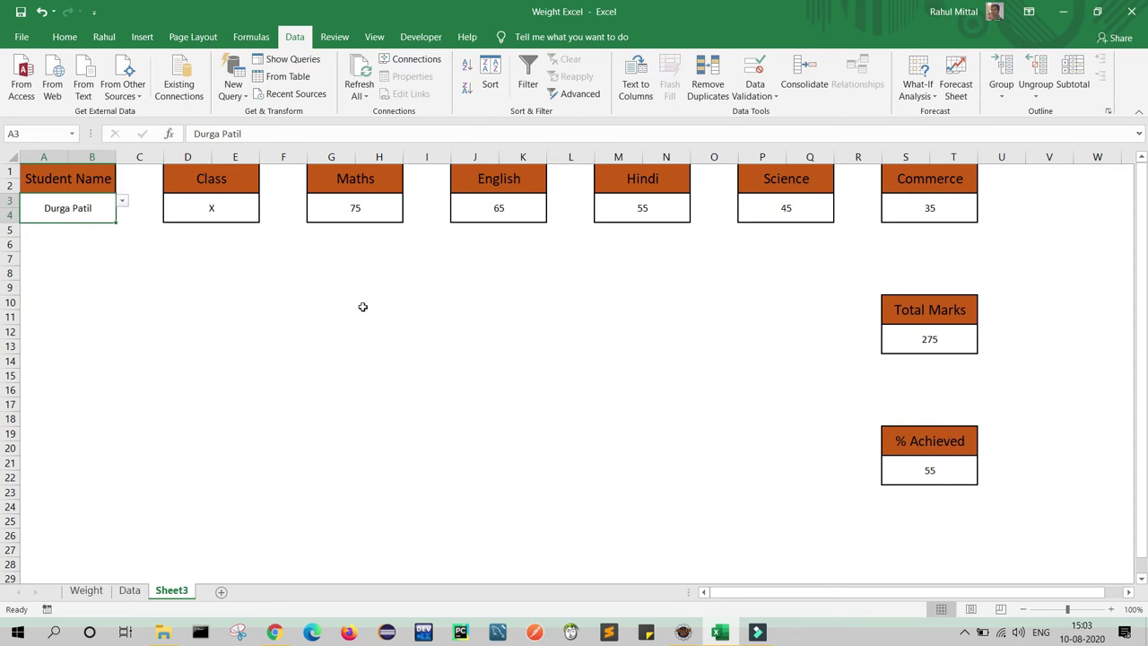
click(122, 200)
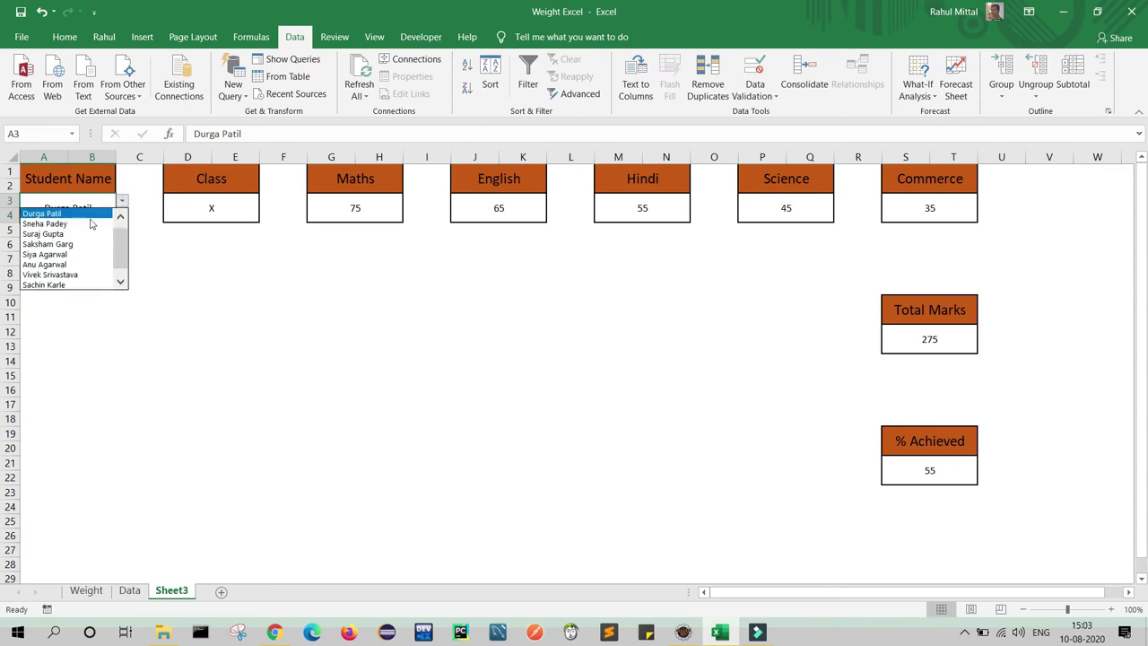
click(68, 245)
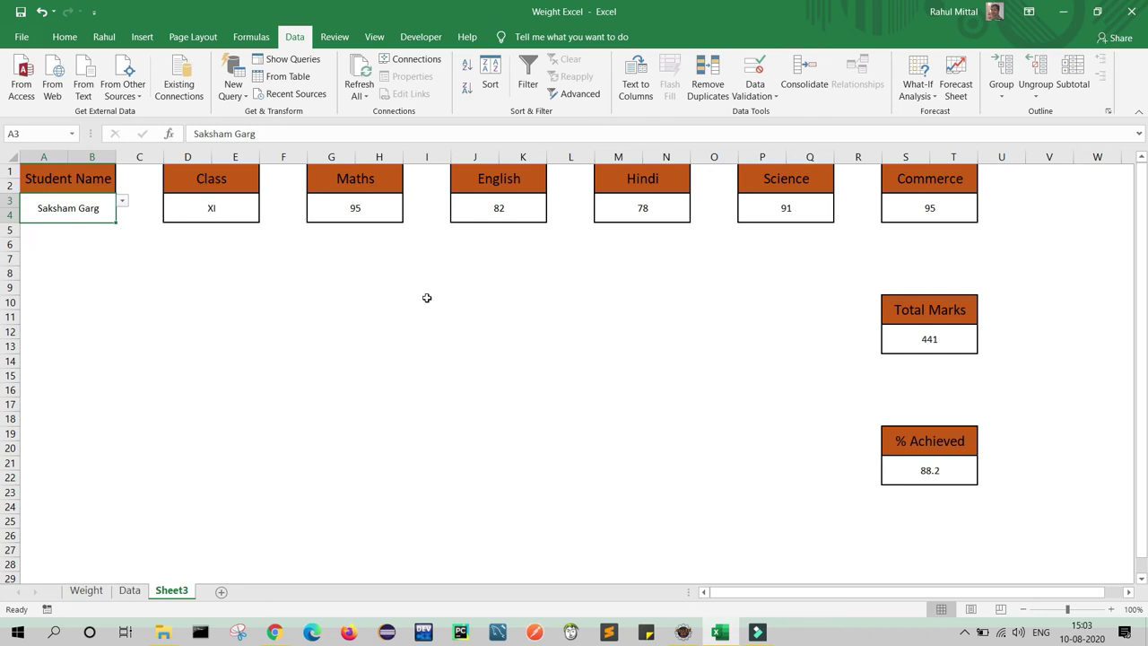
click(122, 201)
click(66, 256)
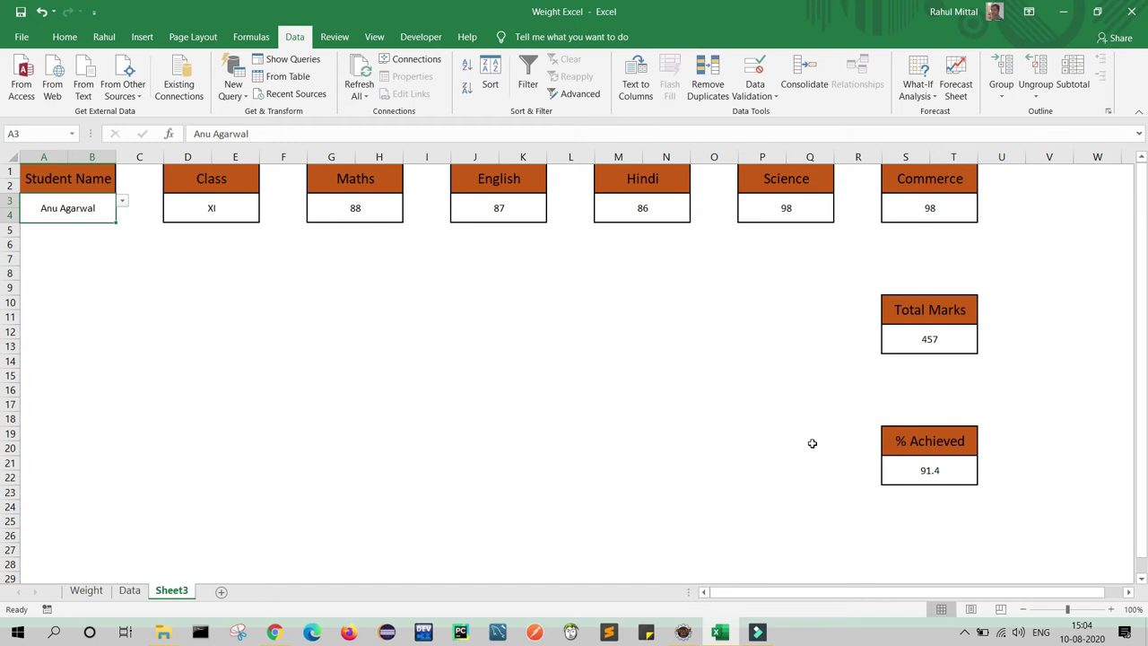
- Enter the letter m in cell S23, directly below the % Achieved box
click(927, 495)
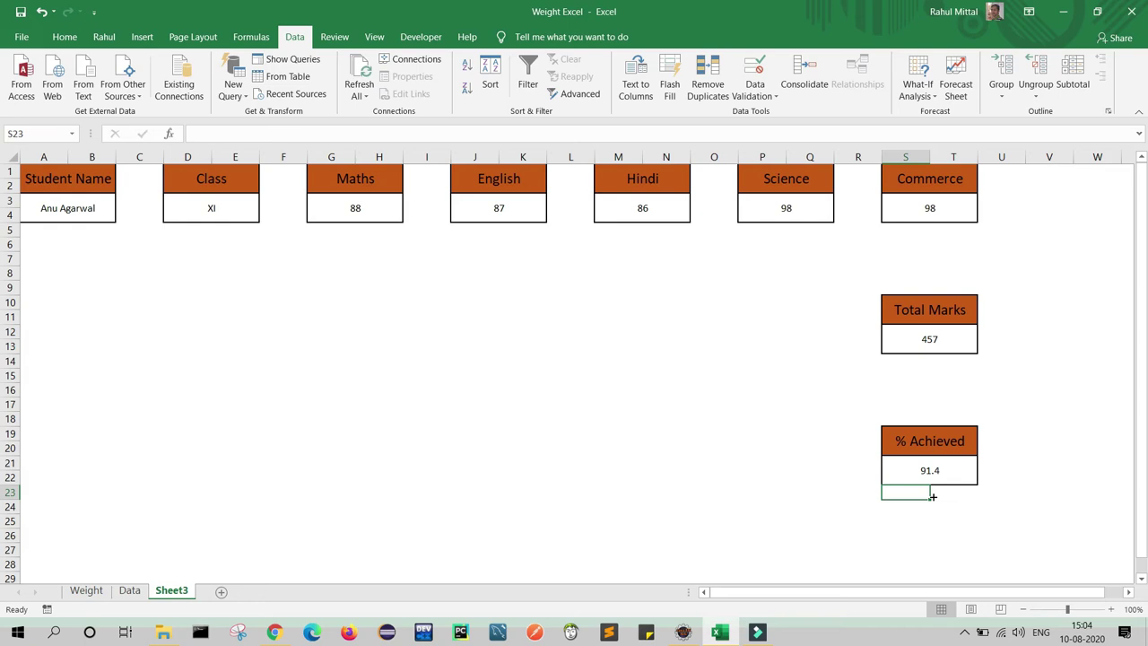
text(m)
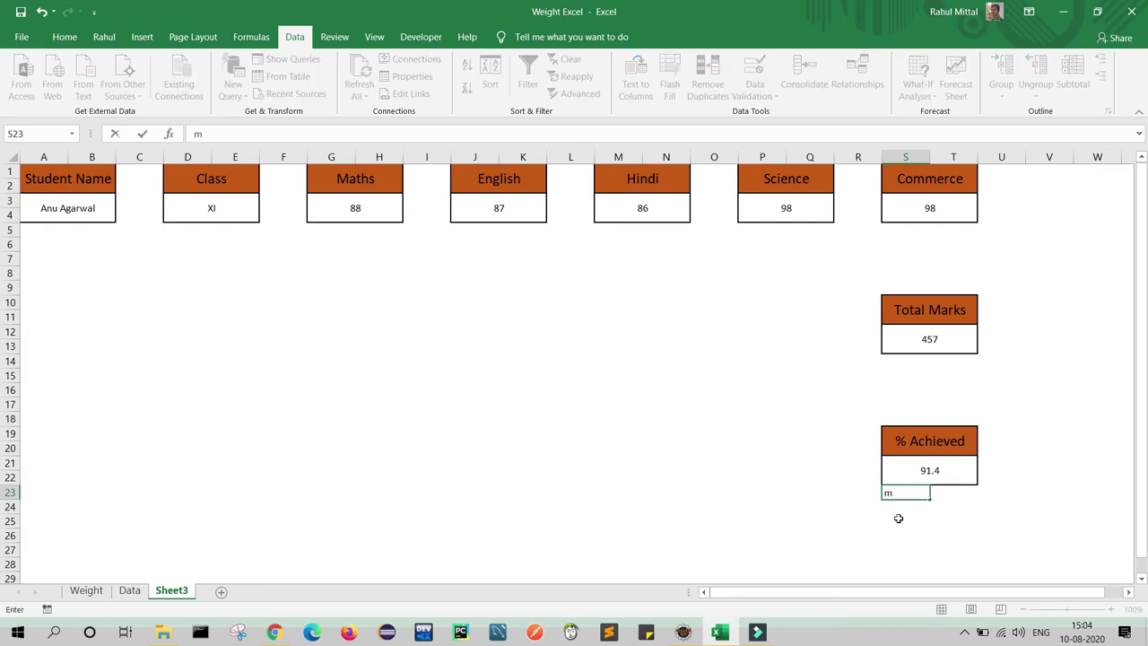
click(894, 517)
click(904, 491)
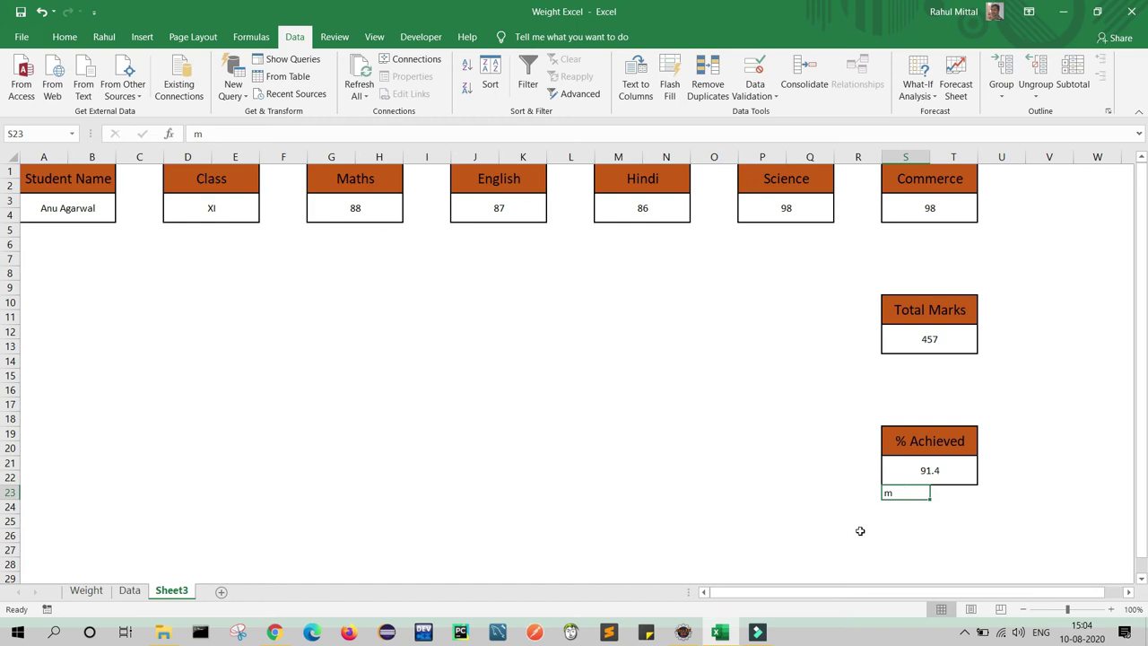
- Set the font of the letter in S23 to Webdings and centre it in the cell
click(64, 37)
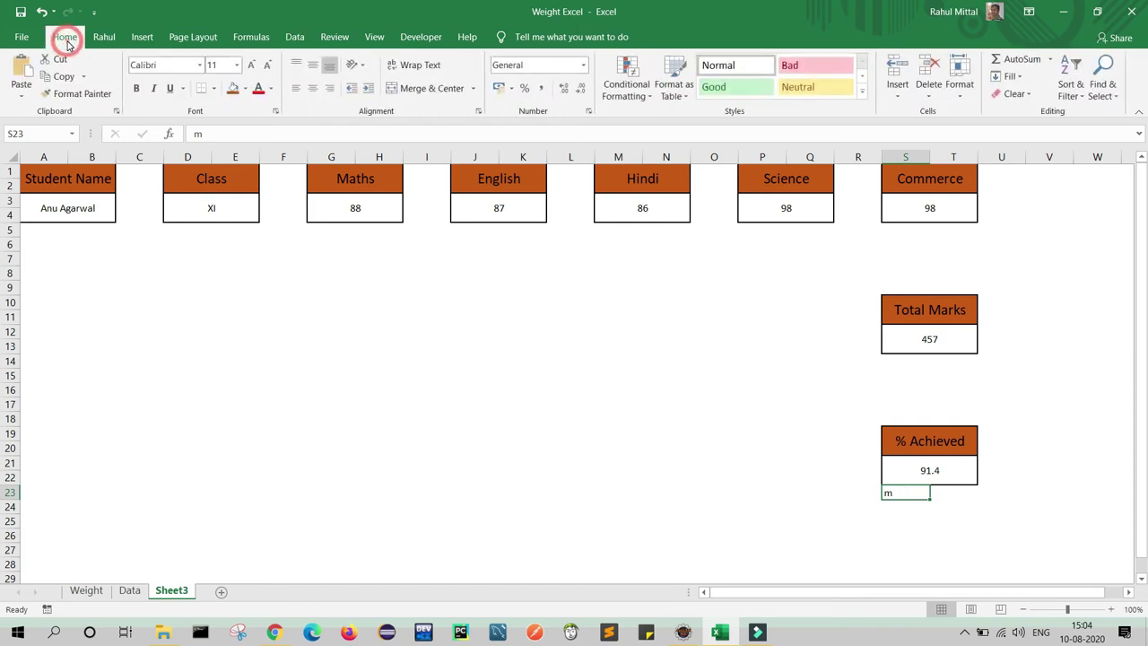
click(199, 64)
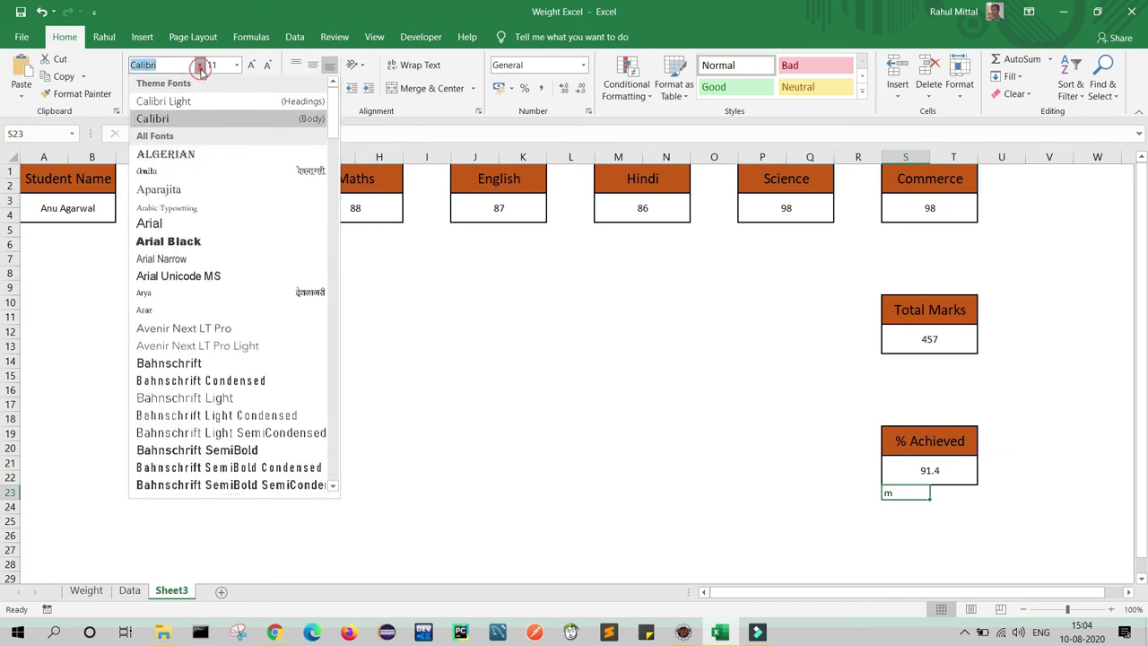
drag(332, 120, 331, 468)
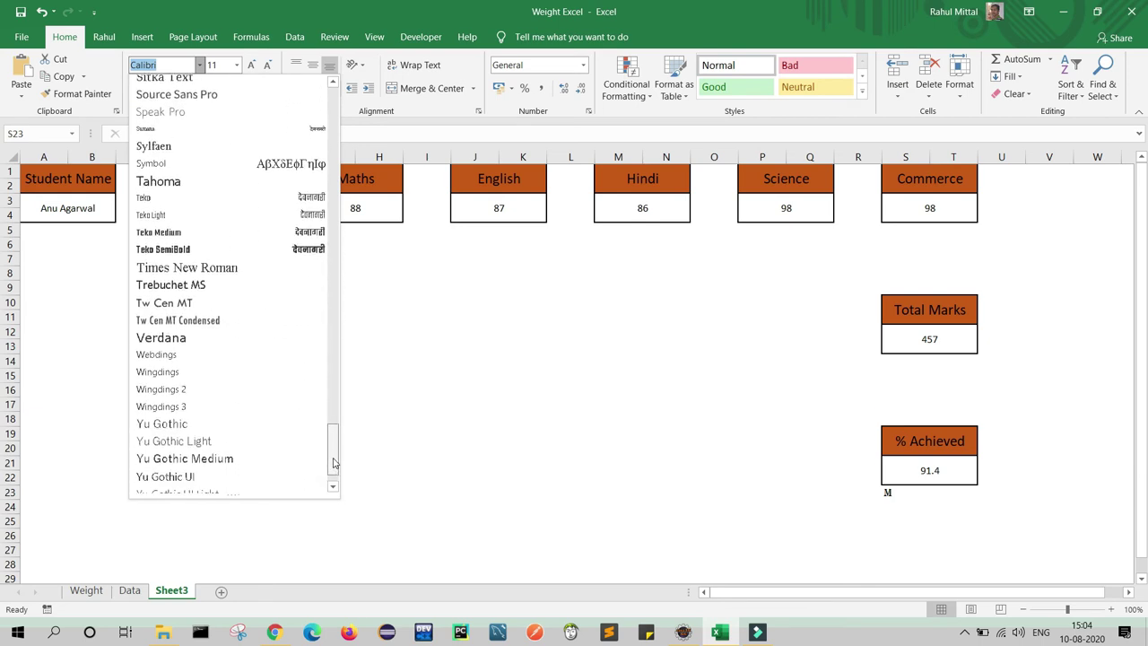
click(161, 355)
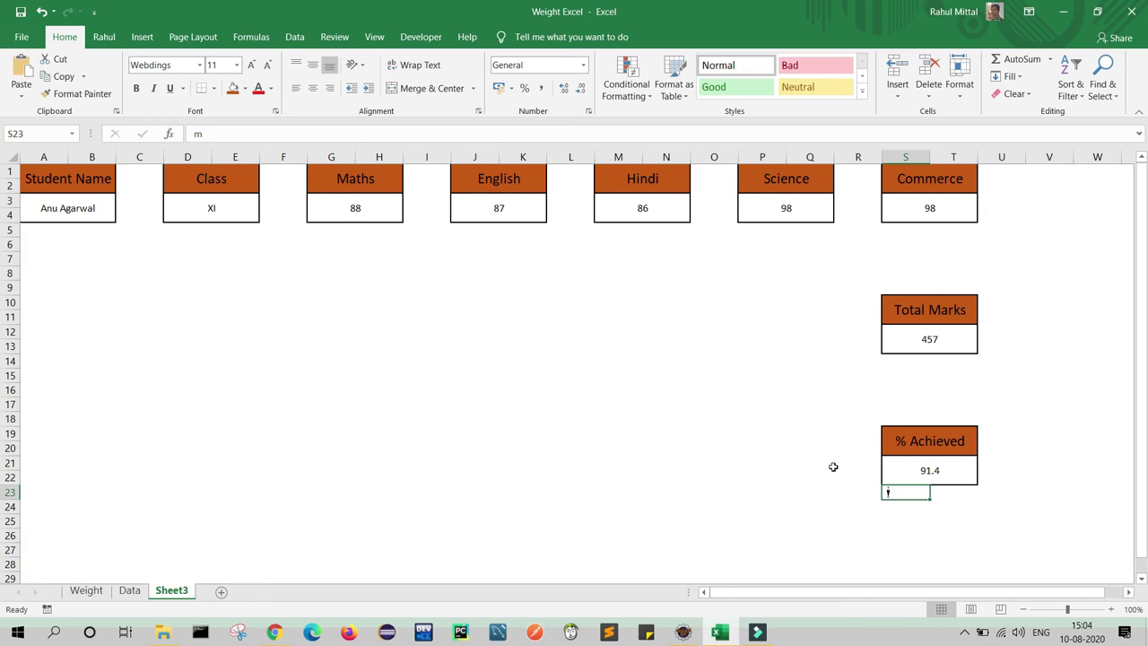
click(331, 88)
click(590, 453)
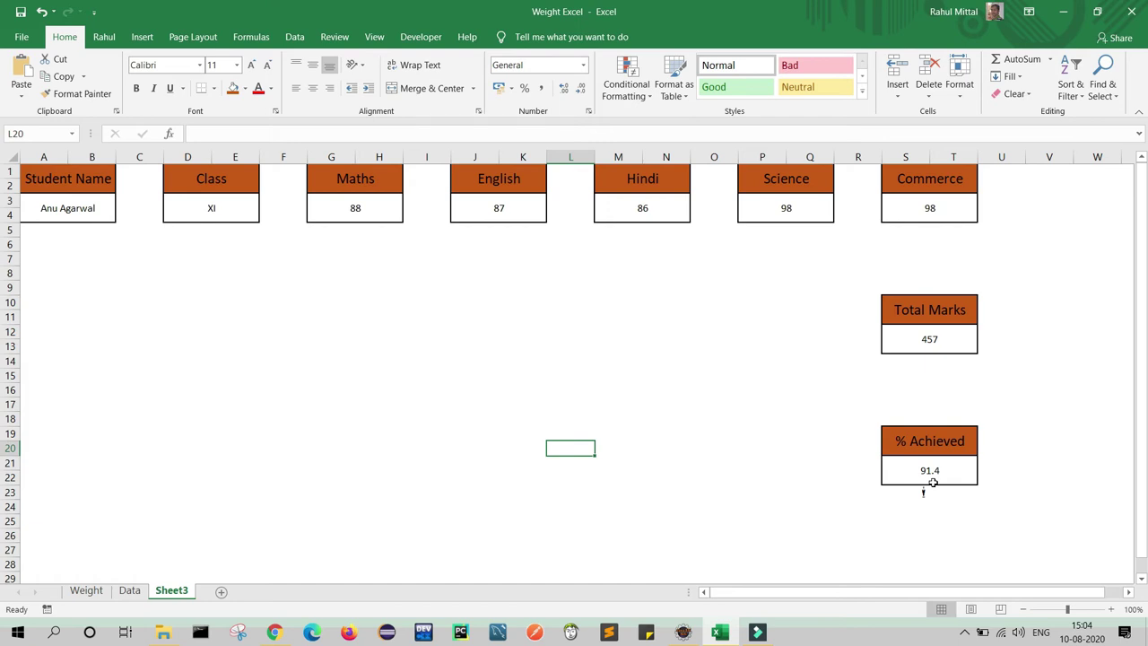
- Start a conditional formatting rule on Sheet3's % Achieved value for cell values greater than or equal to 90.00
click(130, 591)
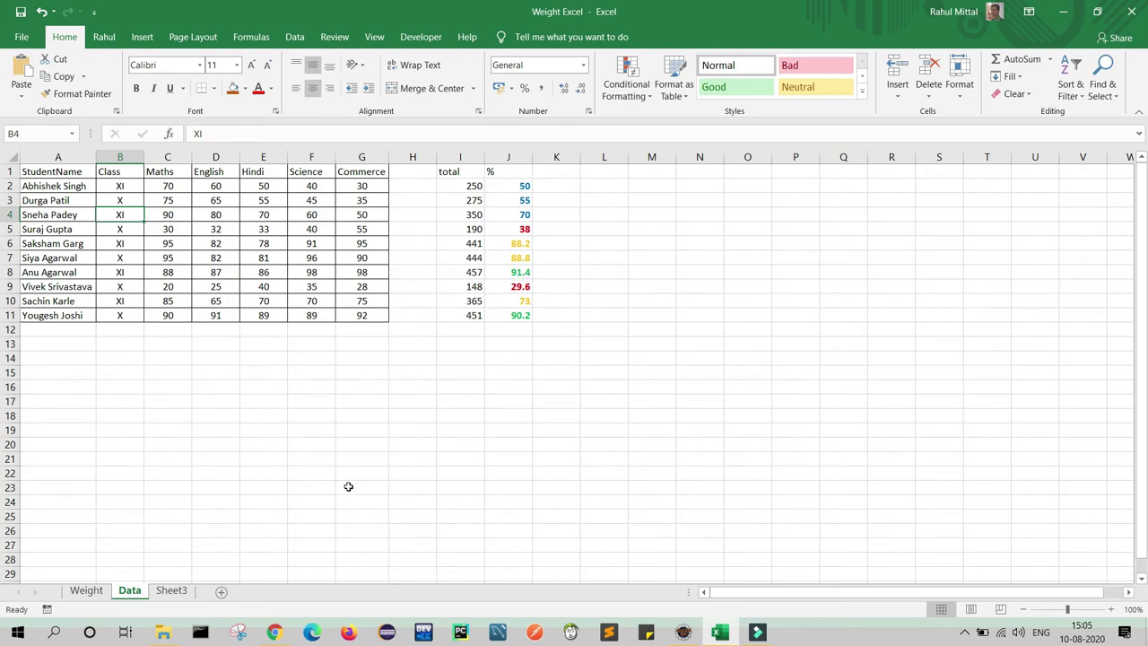
click(171, 590)
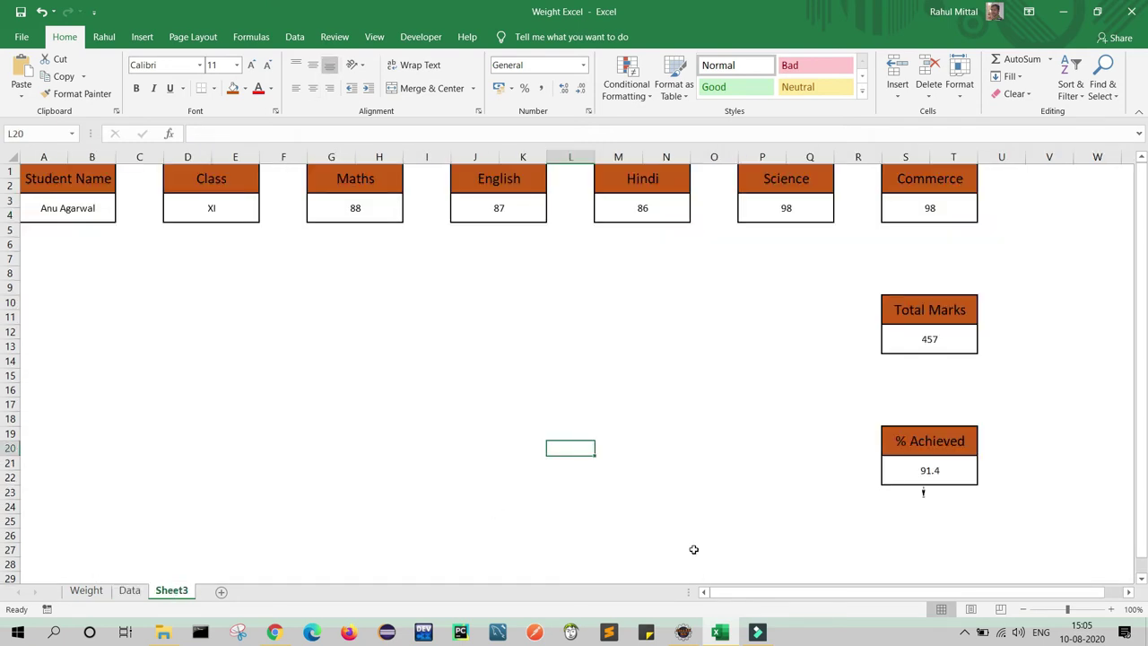
click(937, 472)
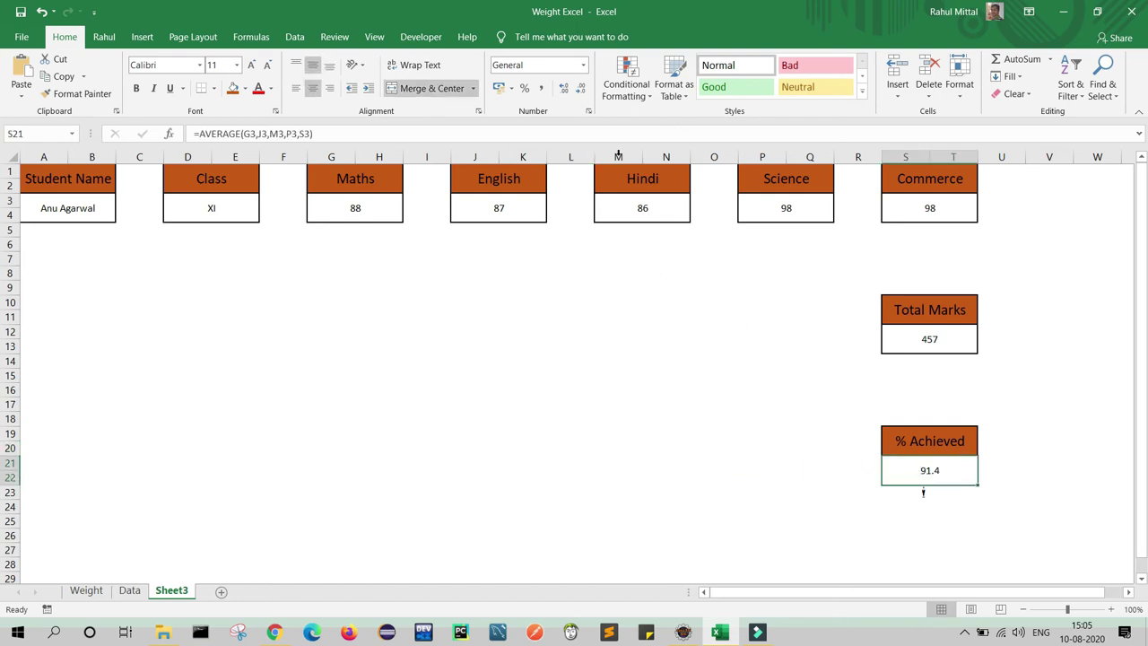
click(647, 100)
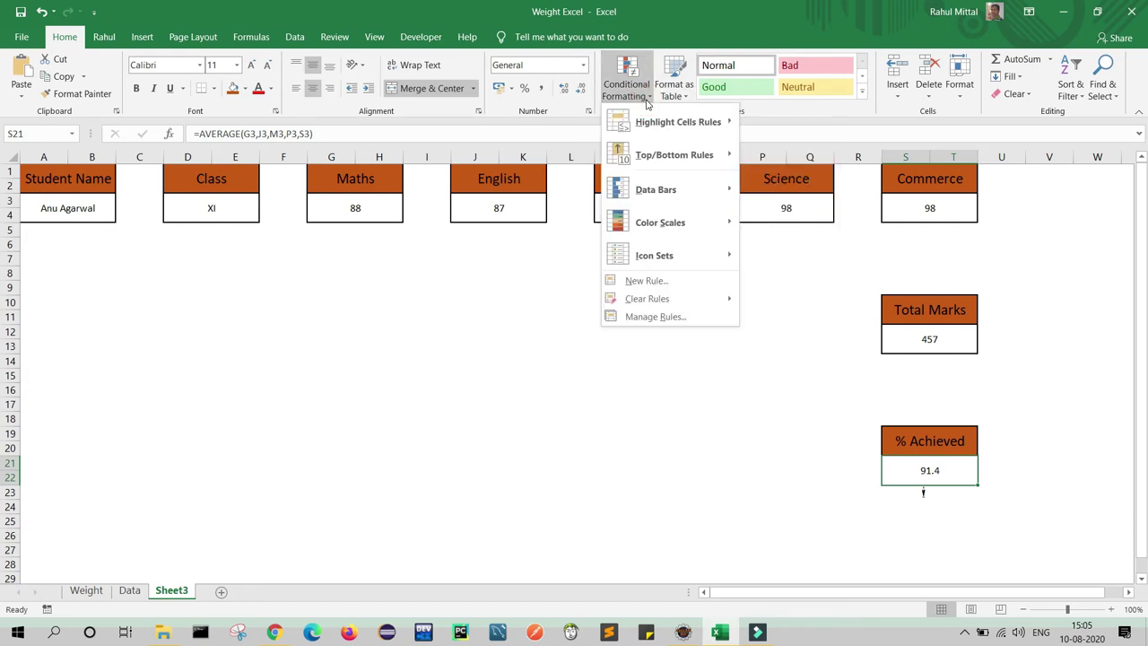
click(646, 285)
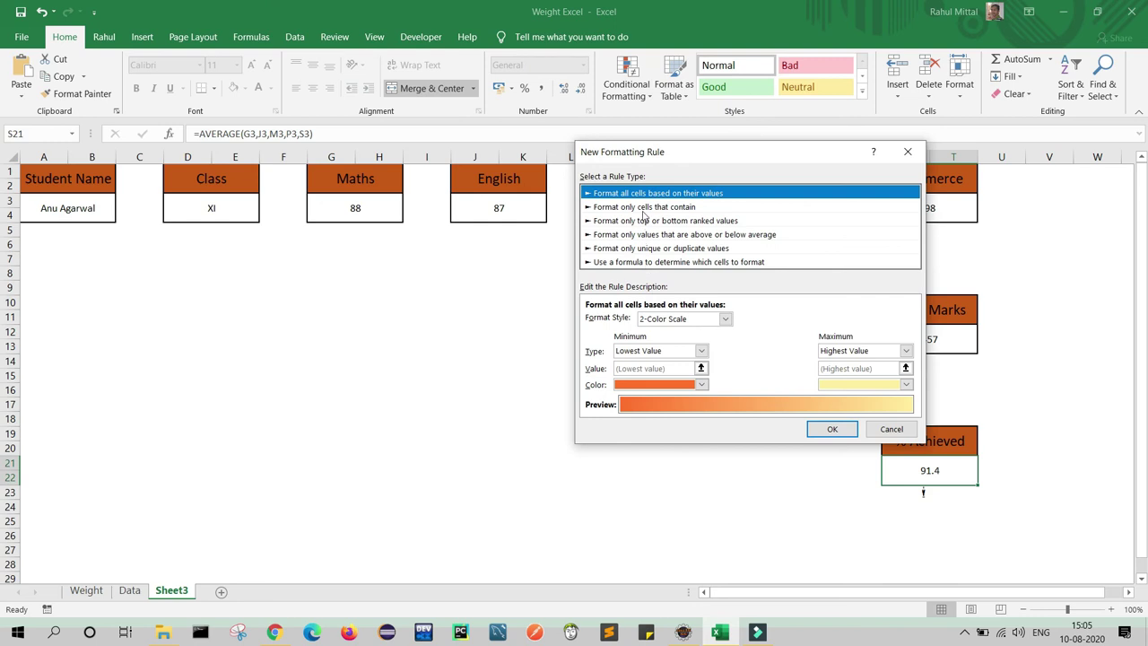
click(642, 207)
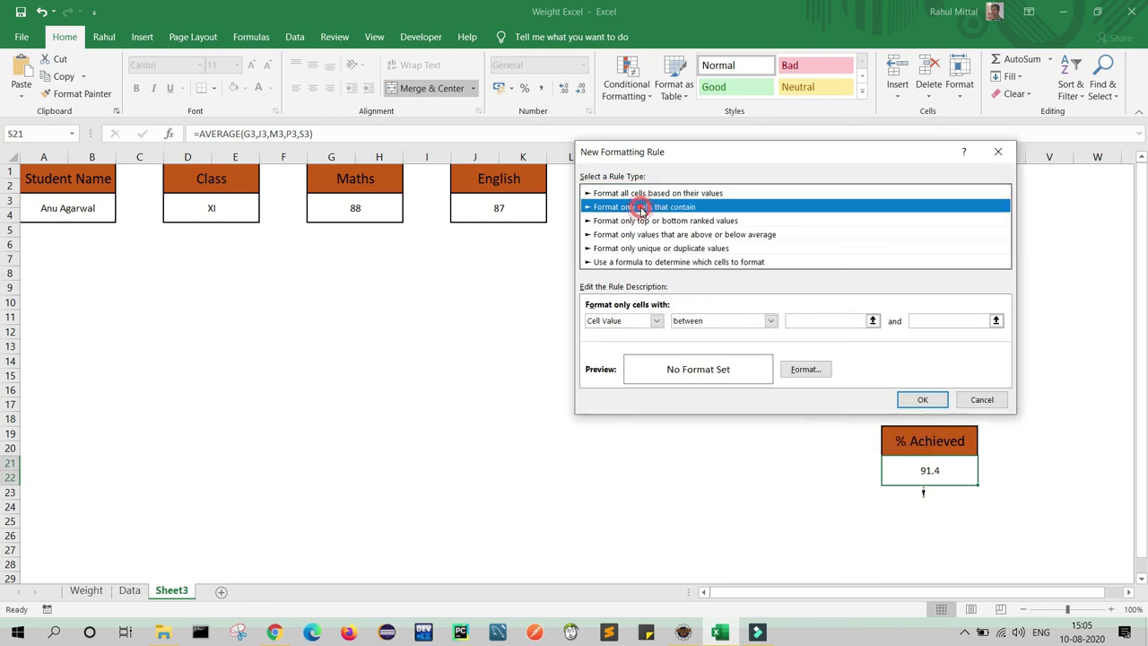
click(771, 324)
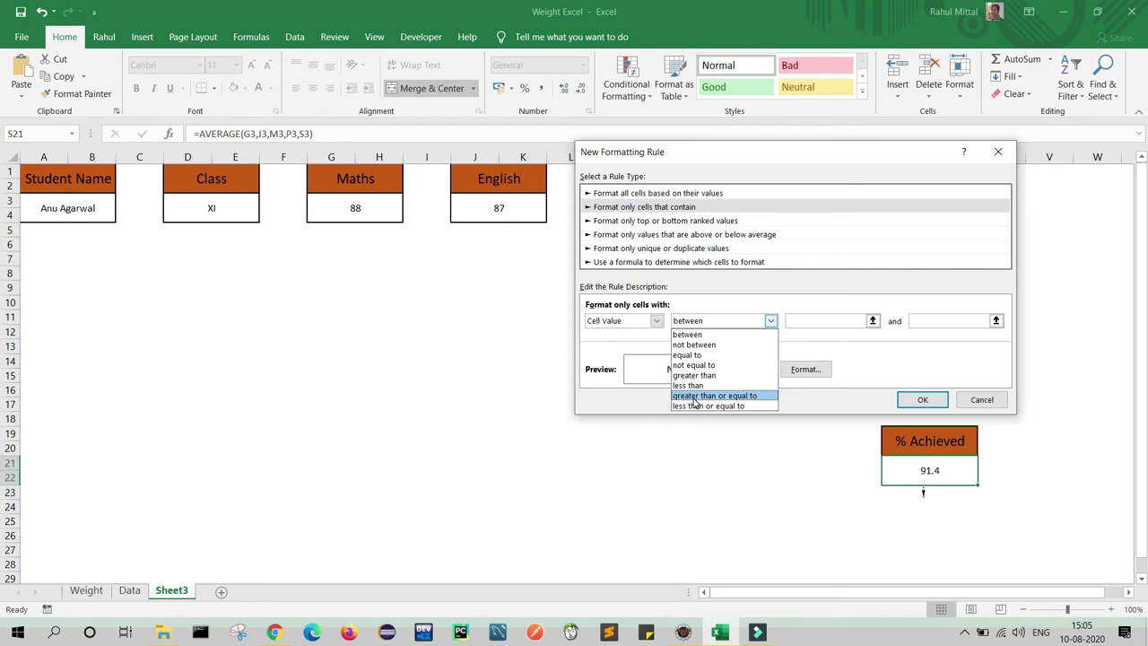
click(726, 395)
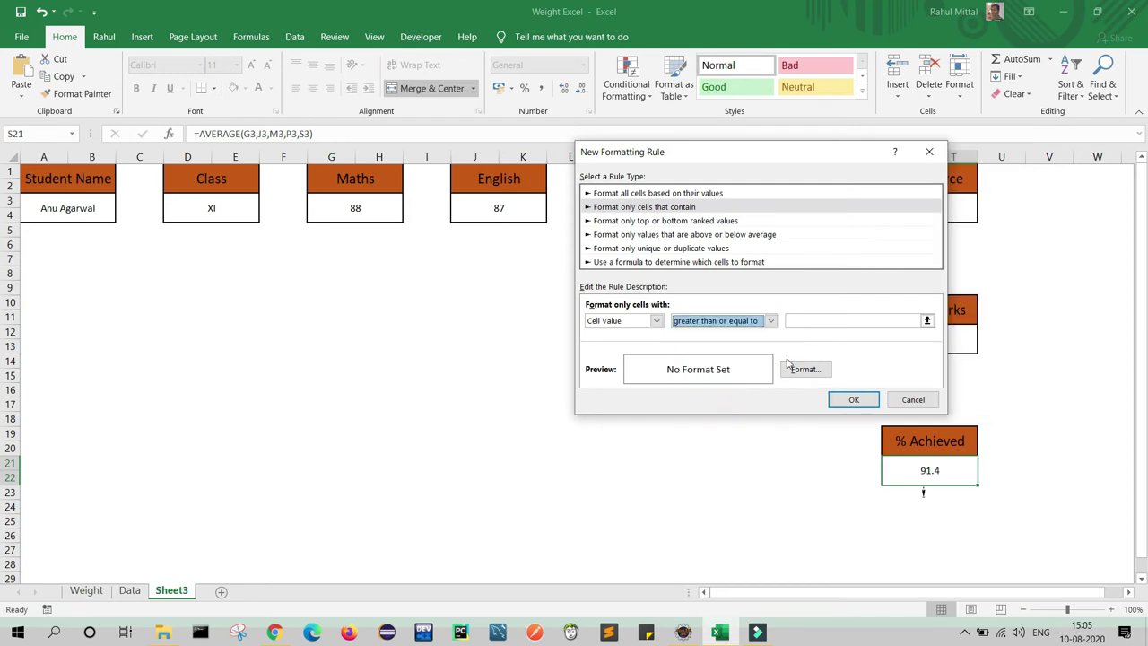
click(829, 320)
text(90.00)
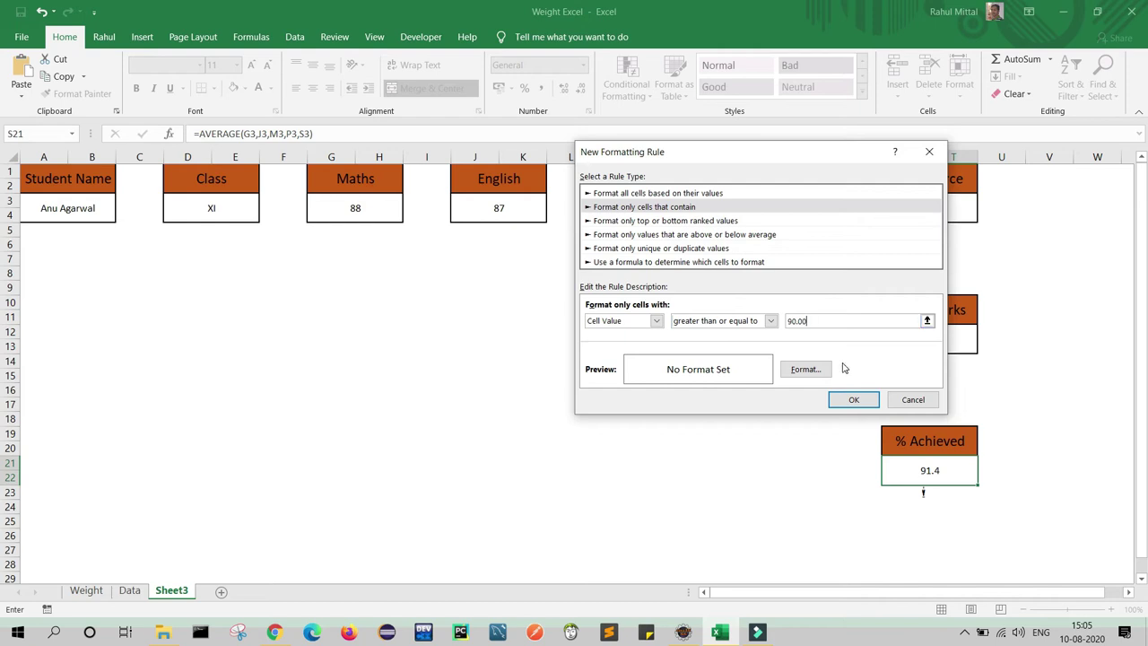
- Give the % Achieved rule for values of at least 90.00 a bold green font and apply it
click(806, 369)
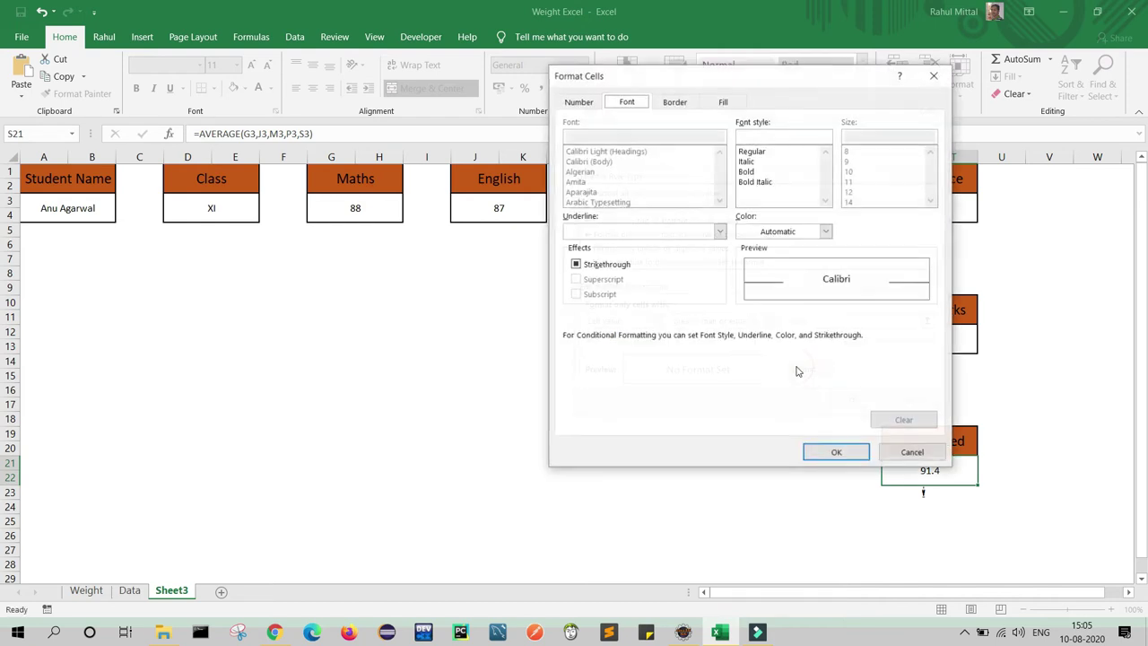
click(746, 171)
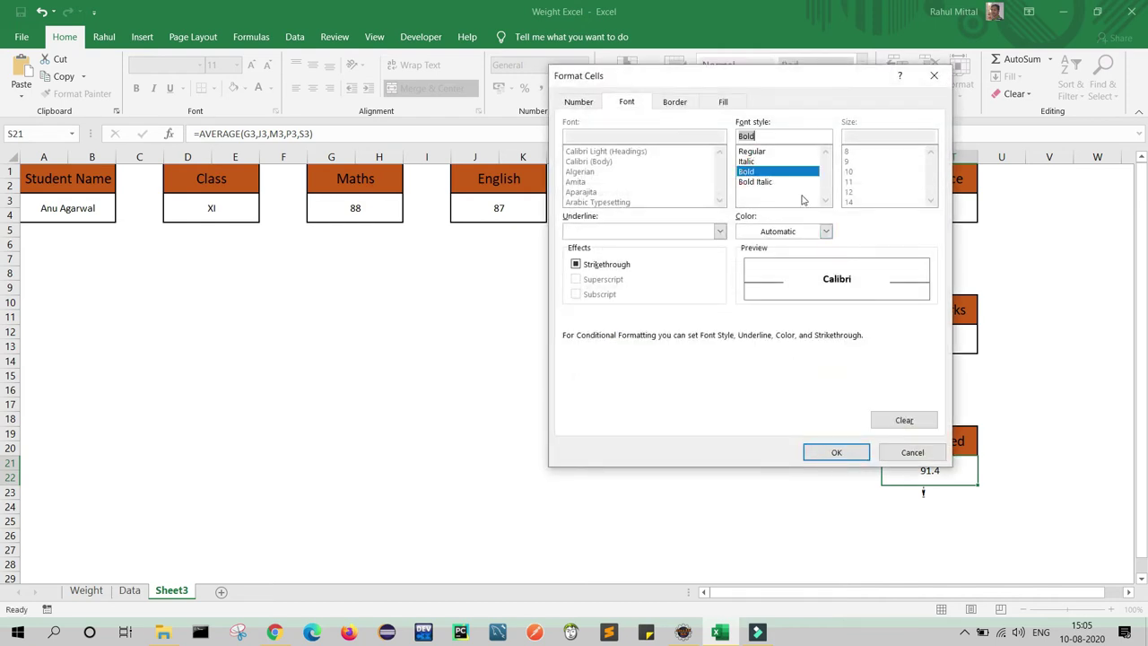
click(825, 231)
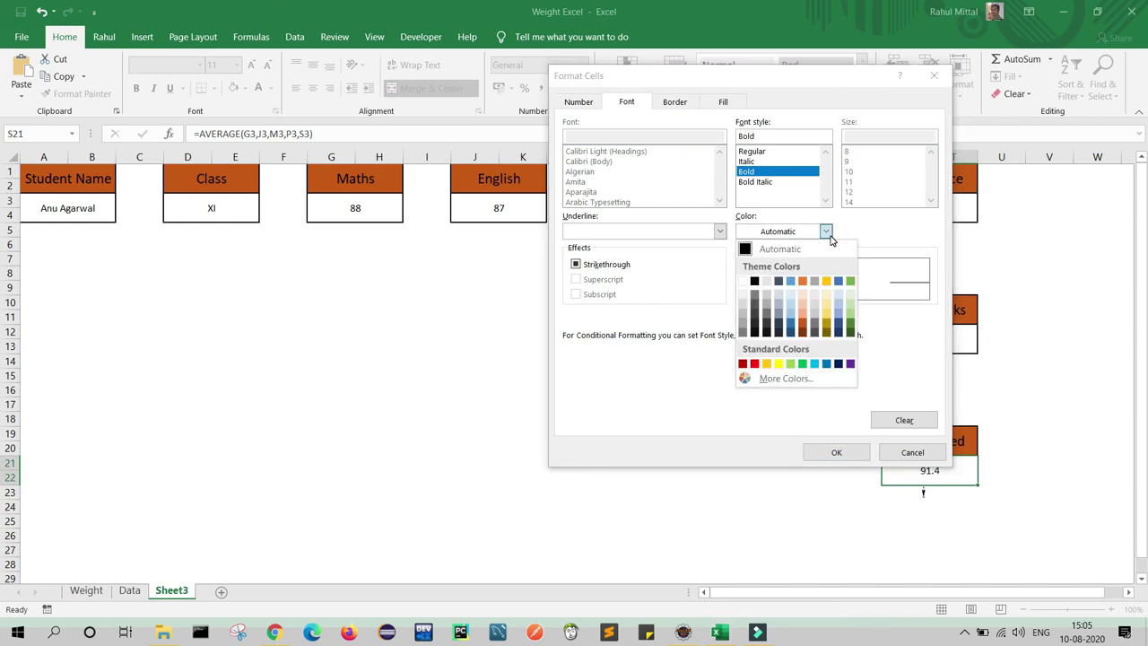
click(802, 363)
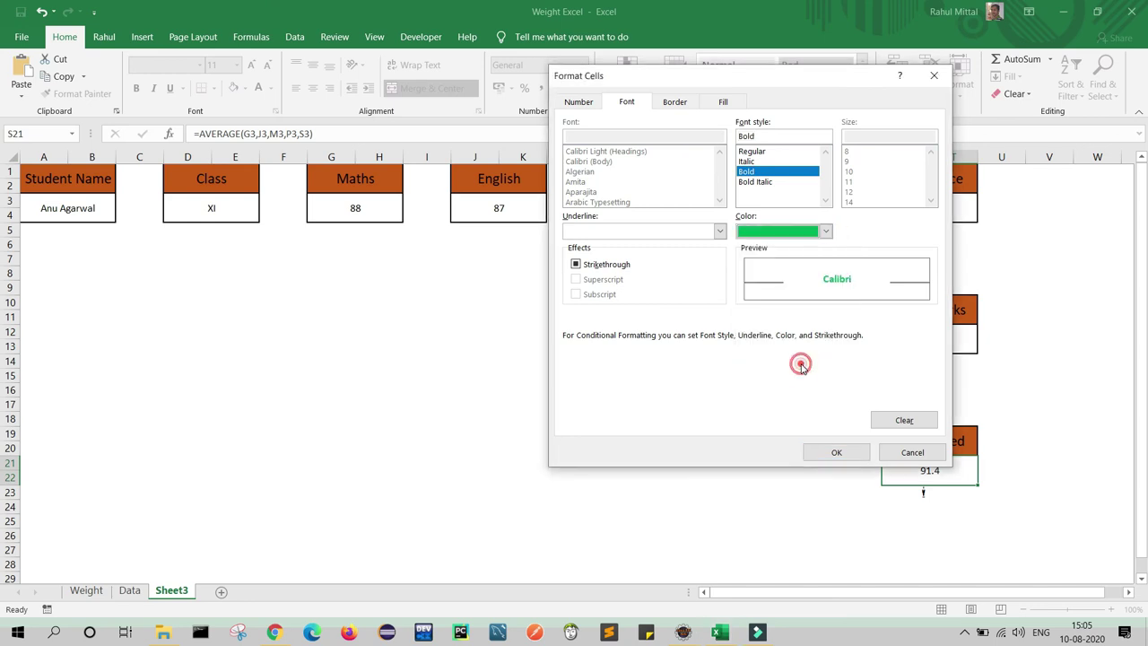
click(839, 453)
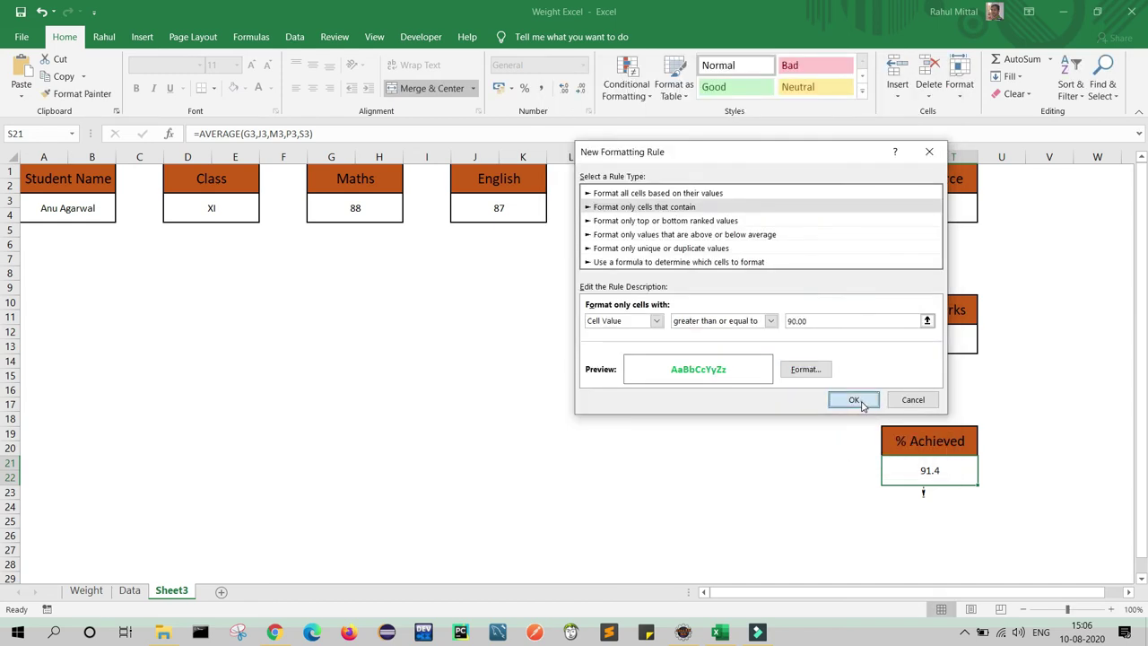
click(856, 400)
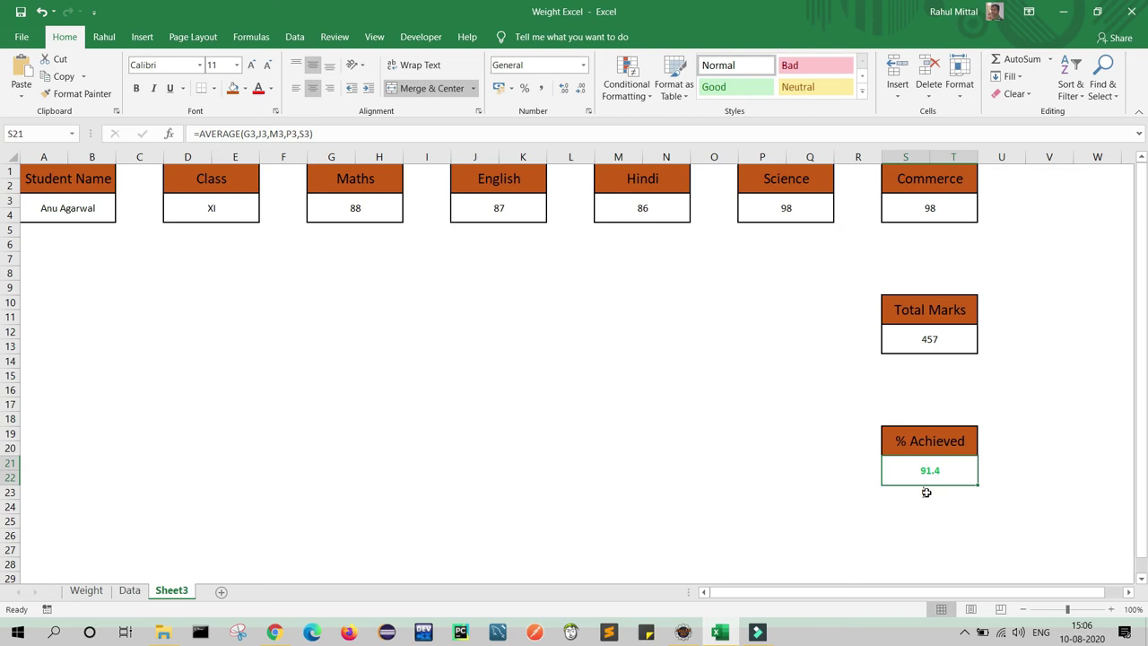
- Start a formula-based conditional formatting rule on the symbol in S23 with the formula =S21>=90.00
click(926, 493)
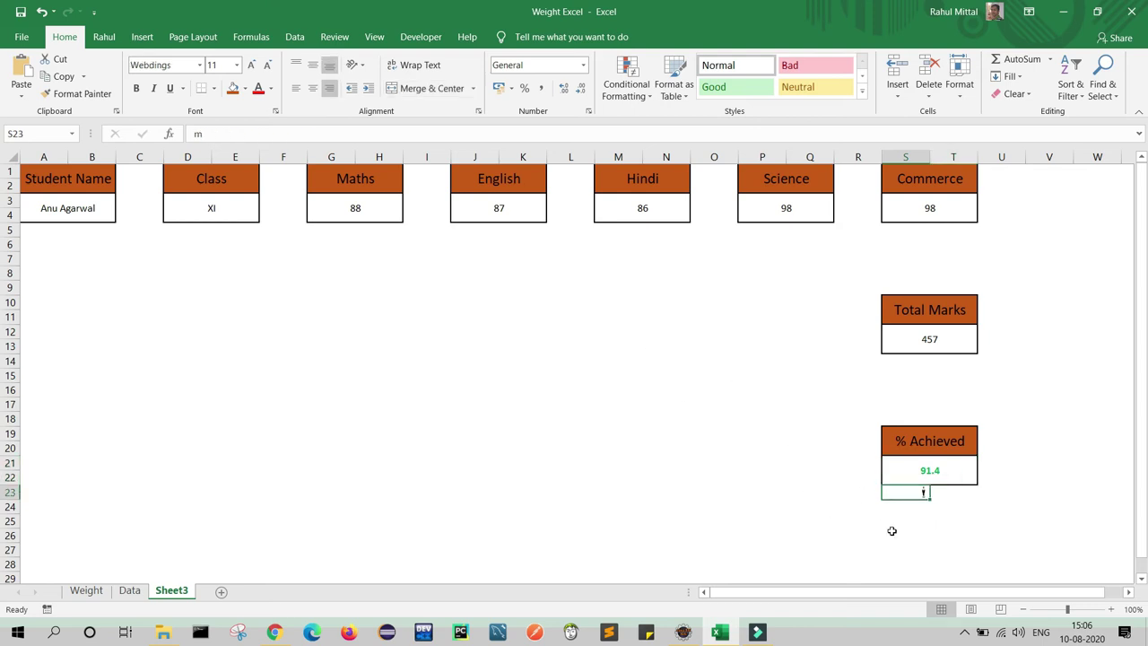
click(649, 93)
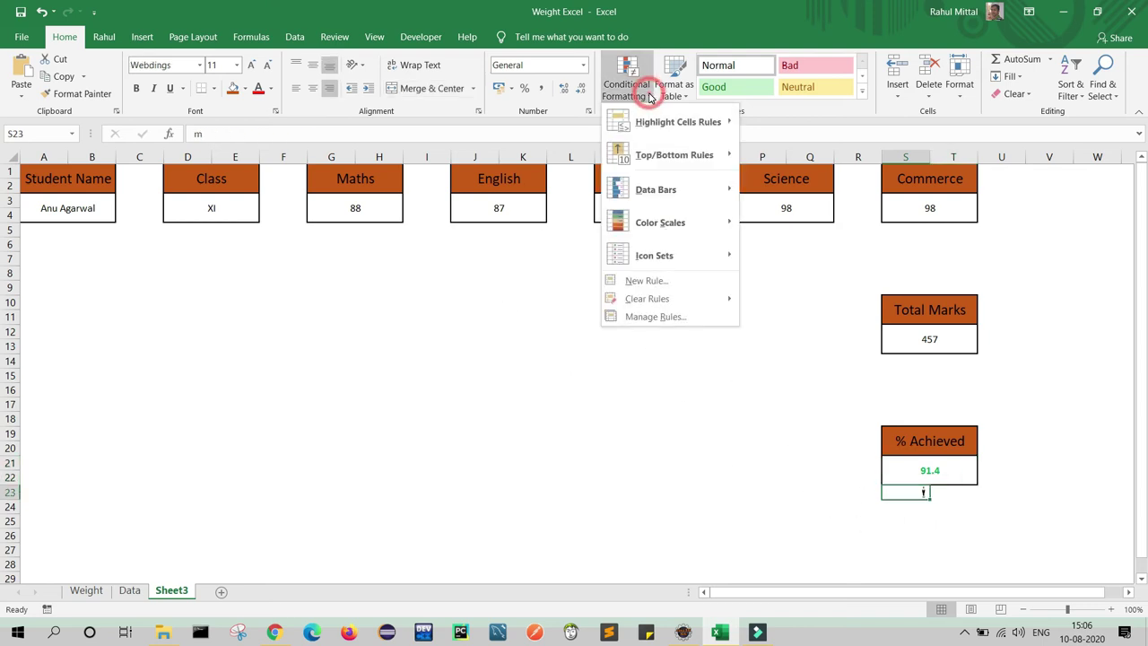
click(647, 282)
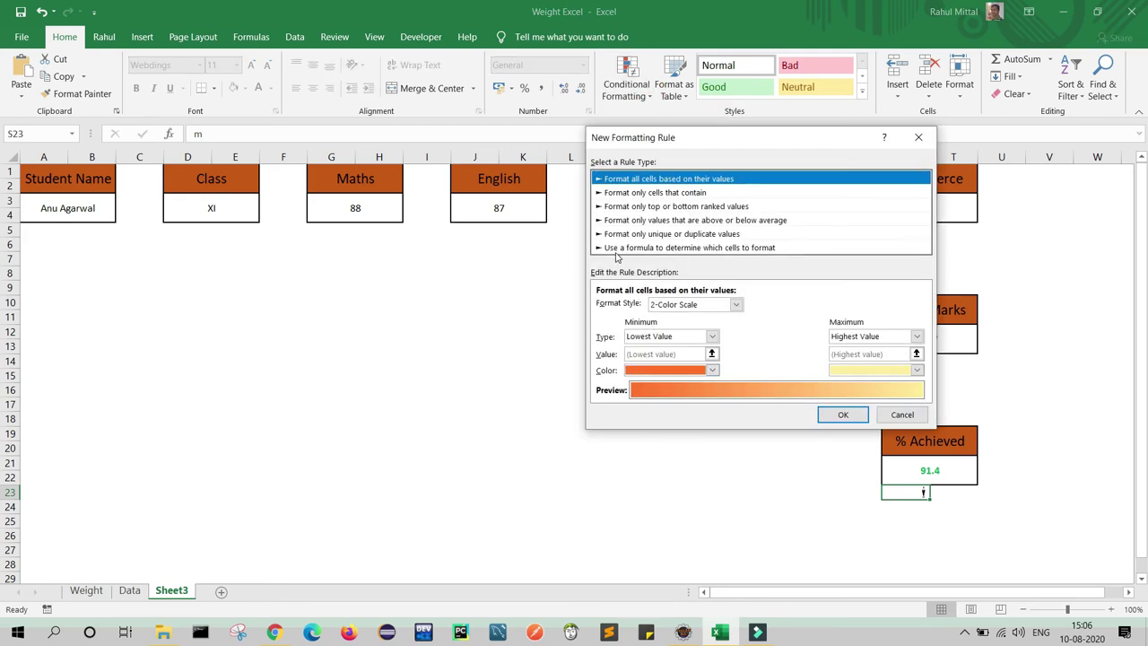
click(746, 248)
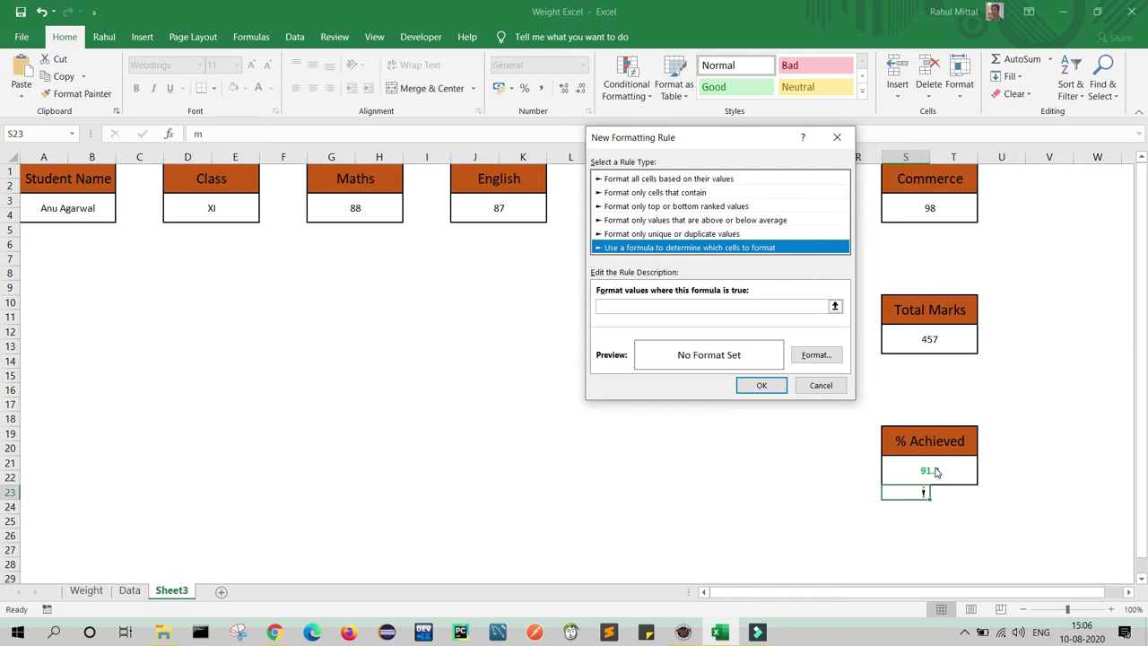
click(834, 307)
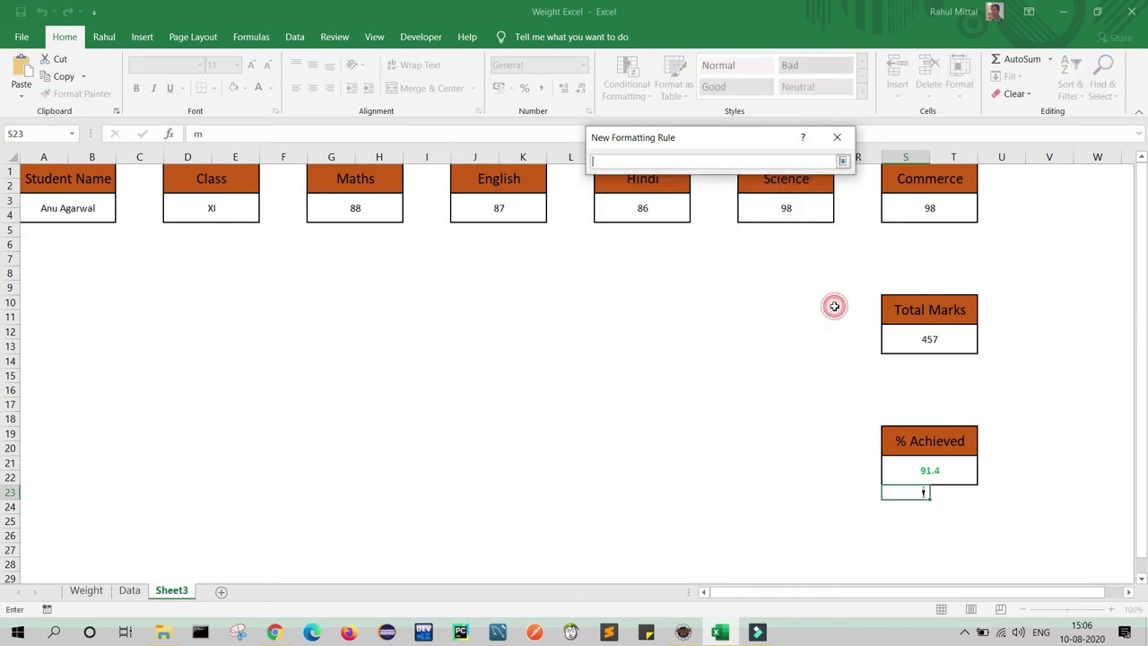
click(929, 473)
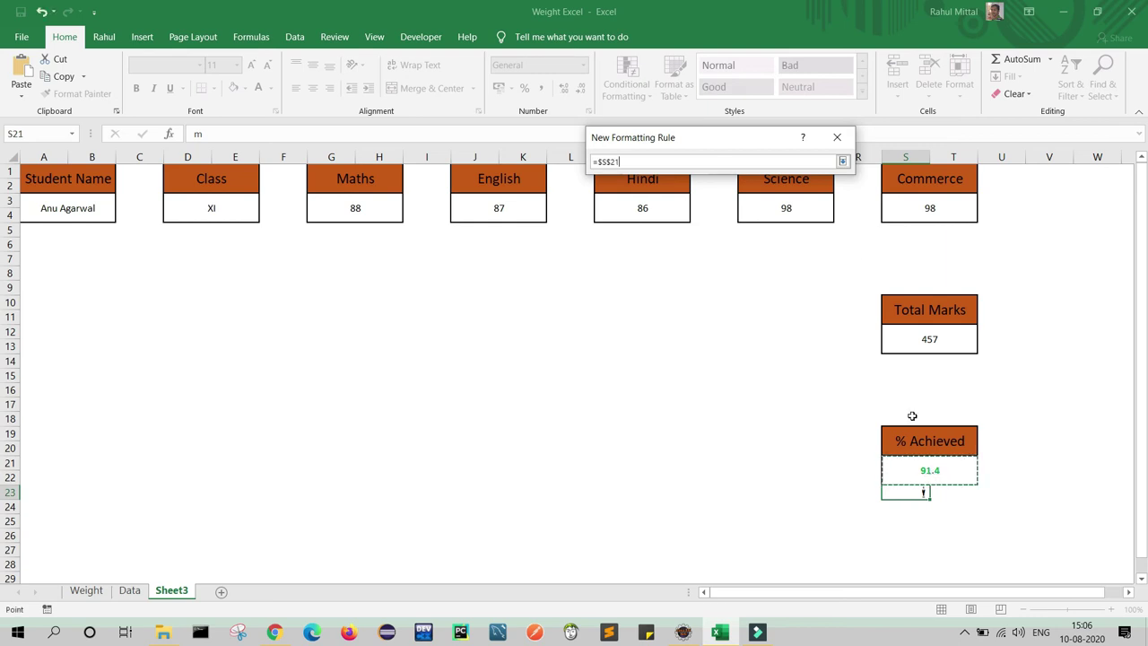
click(843, 162)
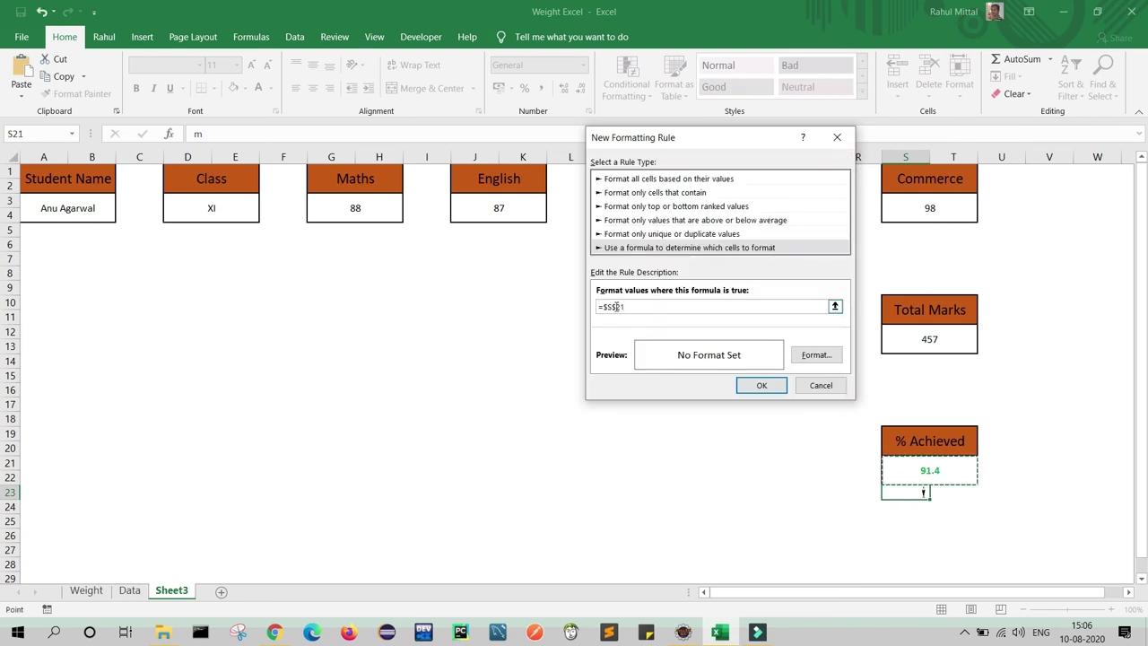
key(Left)
key(Left)
key(BackSpace)
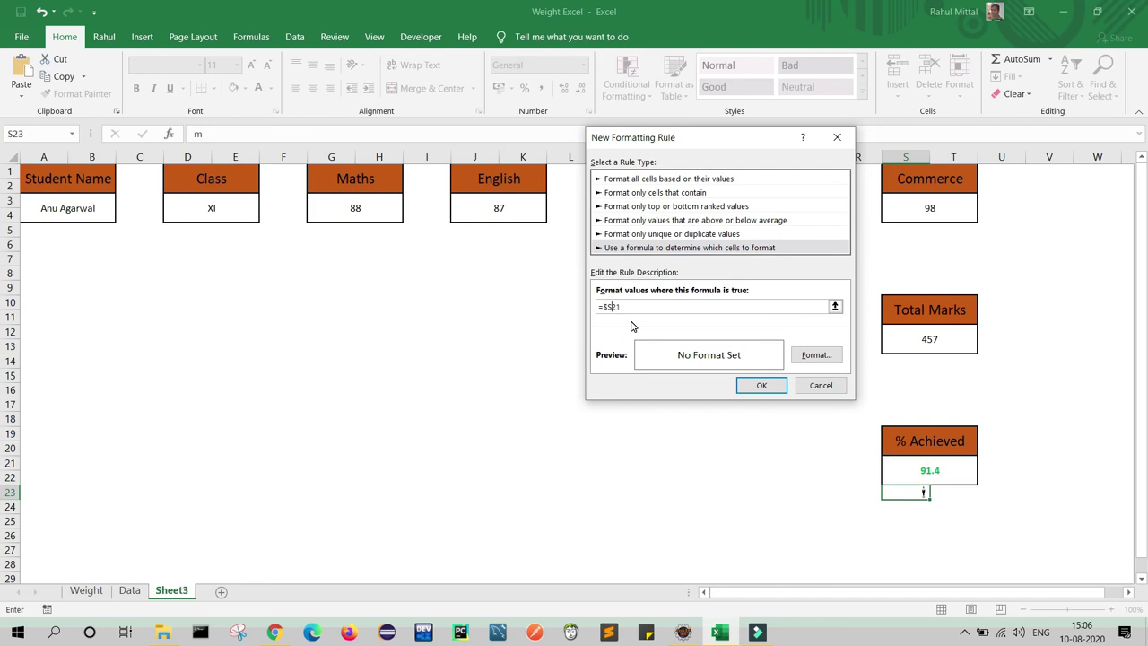
click(608, 306)
click(619, 306)
- Set the symbol rule's format to a bold green font and apply the rule
click(816, 355)
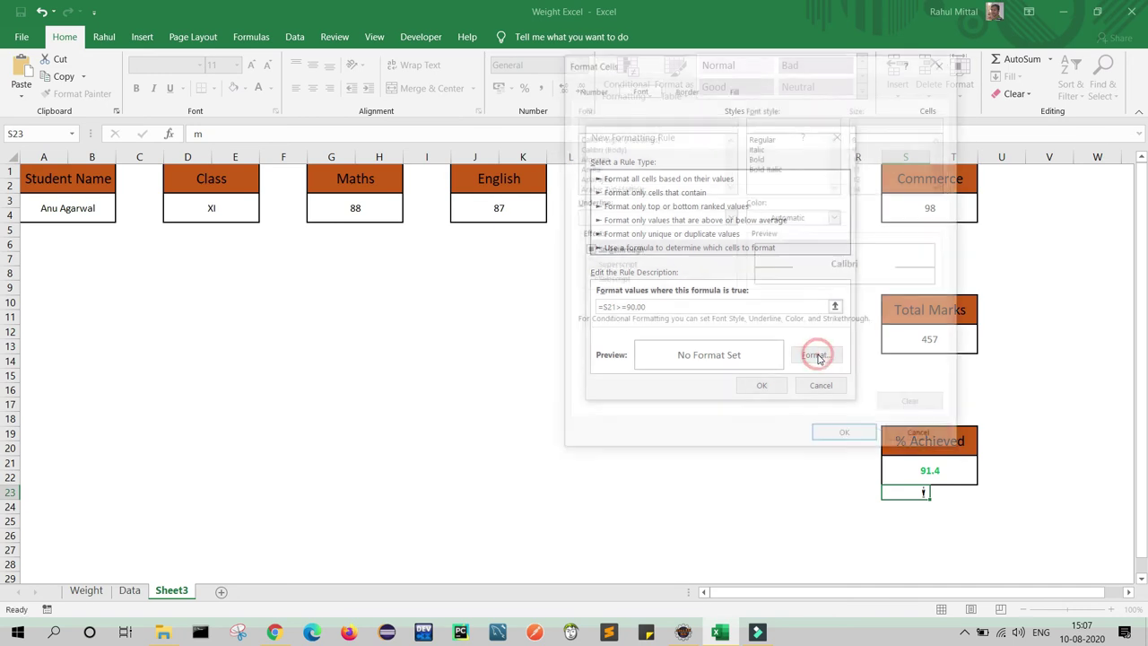
click(760, 156)
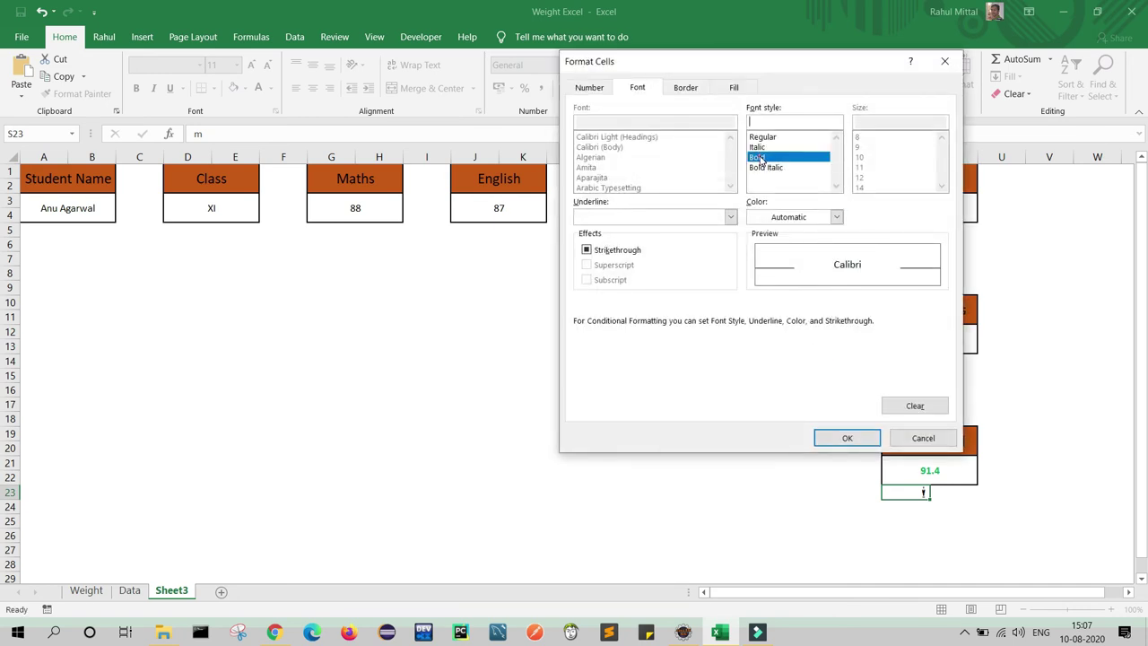
click(836, 217)
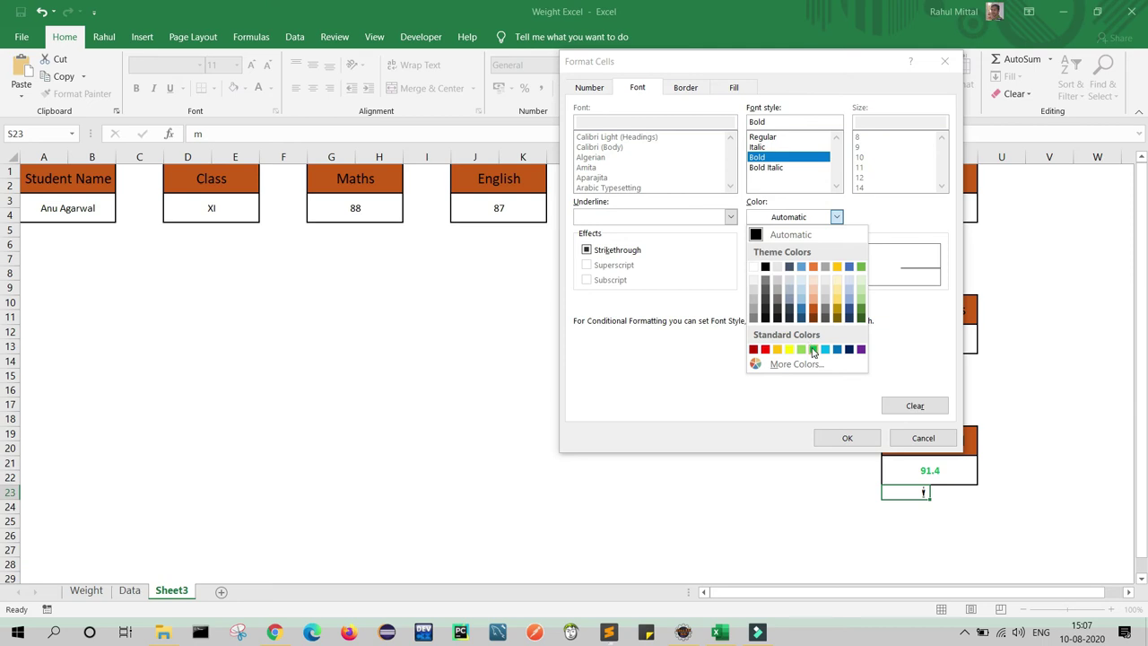
click(810, 349)
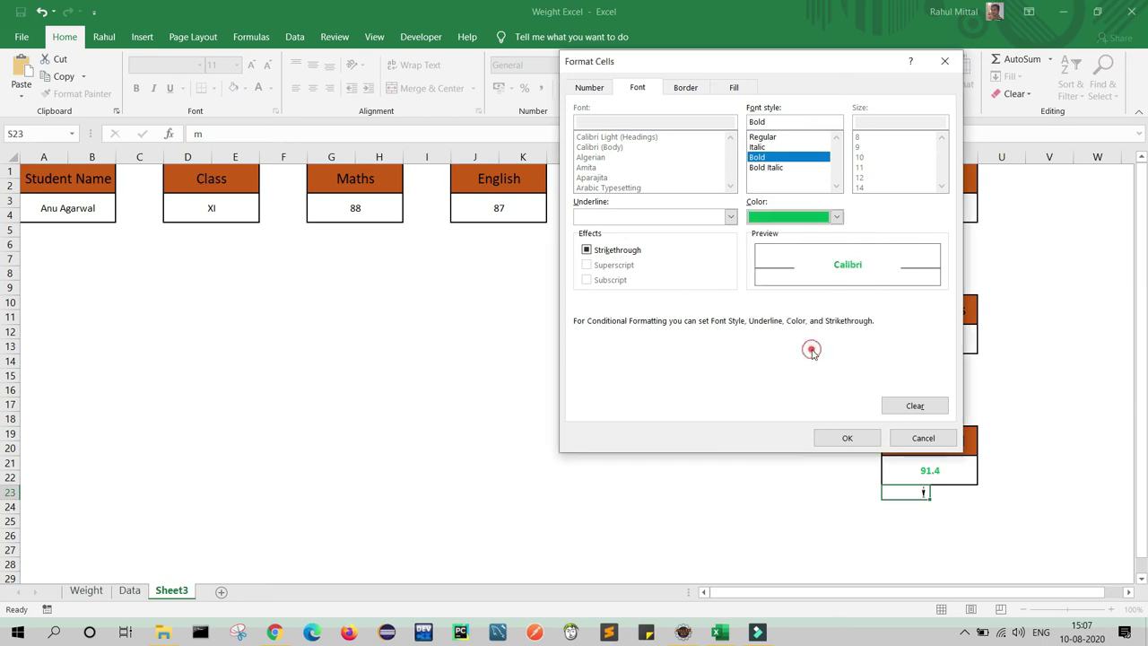
click(851, 439)
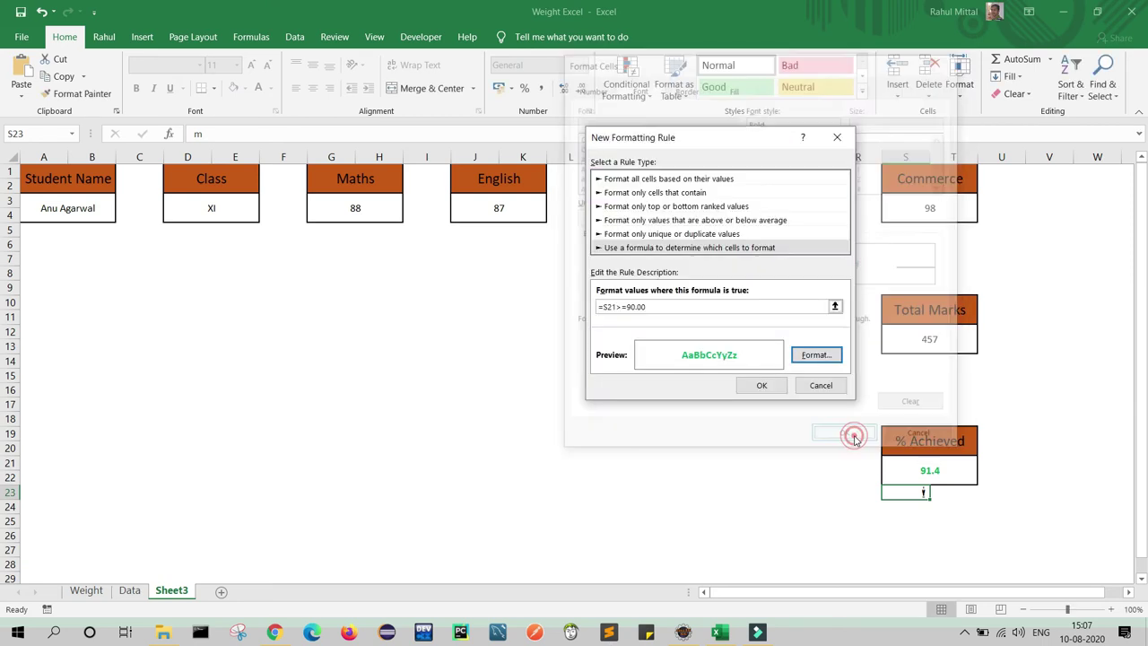
click(768, 385)
click(916, 528)
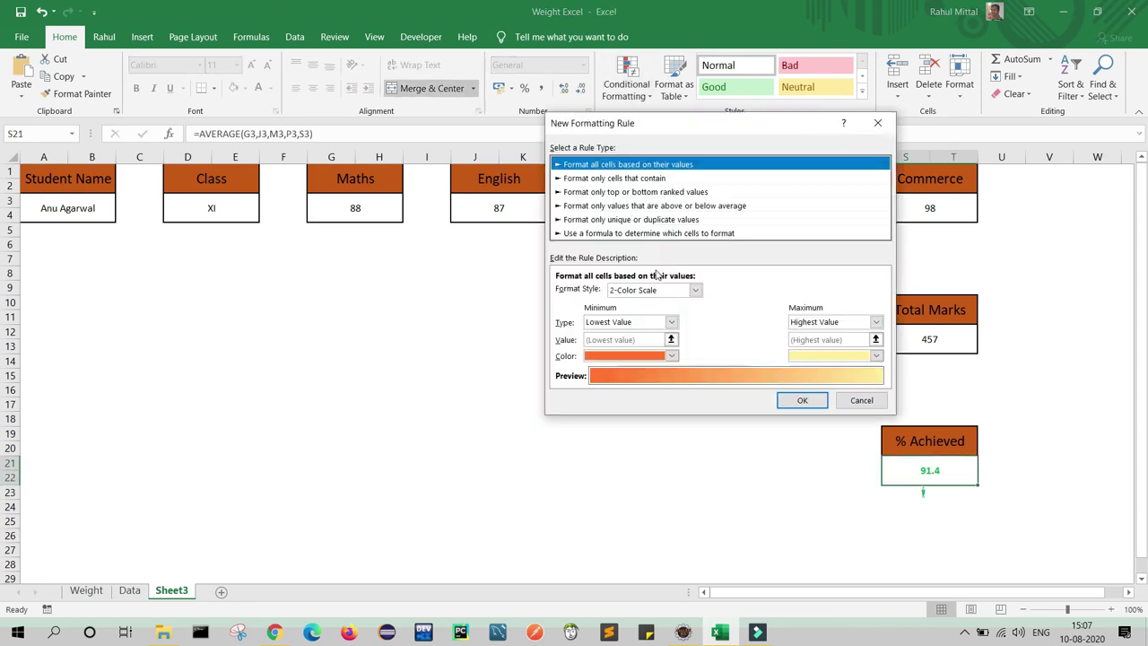
- Add a rule to the % Achieved value for cell values between 70 and 90, with a gold font
click(614, 178)
click(794, 292)
text(70)
key(Tab)
text(90)
click(773, 341)
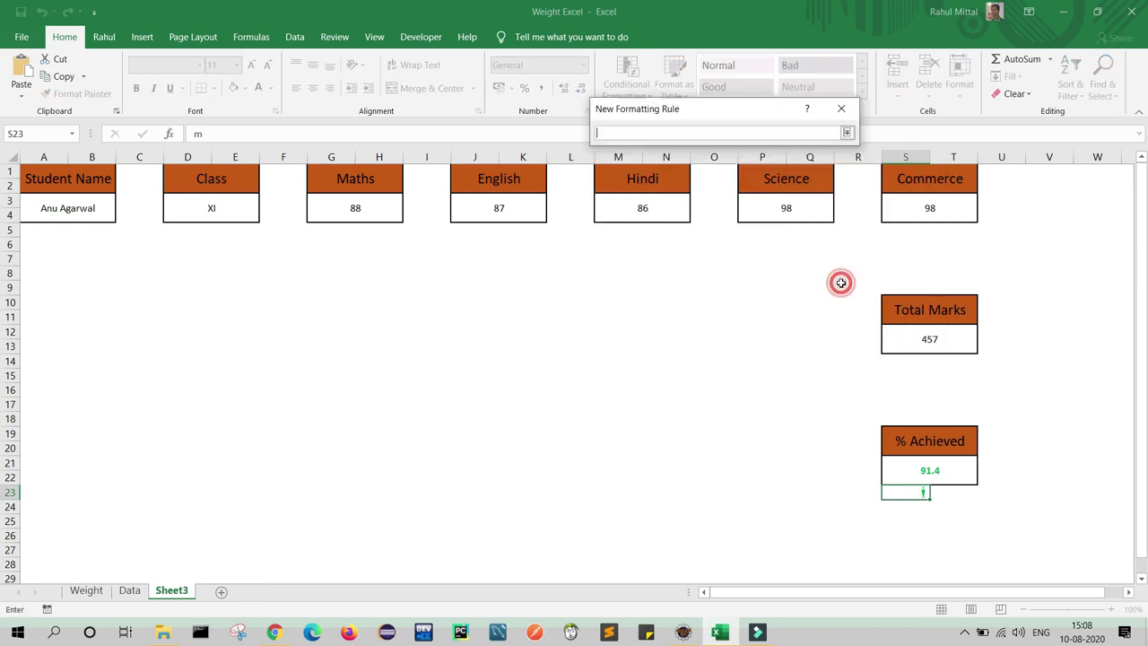
- Try to add a formula rule to the S23 symbol that tests for S21 >=70 and <90
click(840, 283)
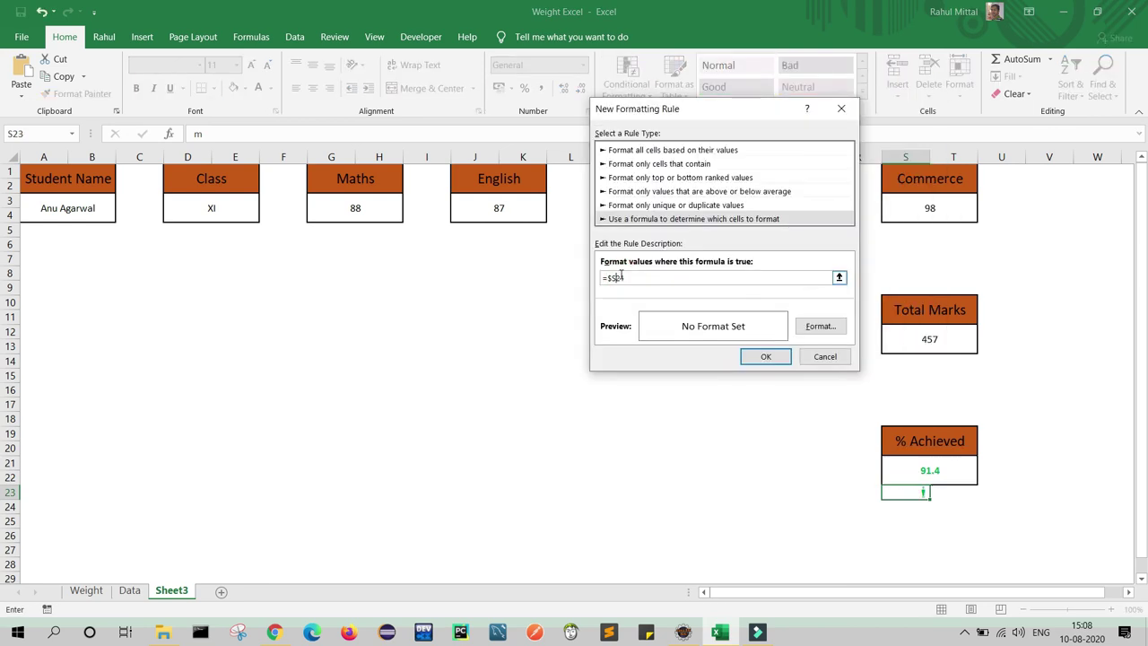
click(605, 280)
text(and()
key(End)
text(>=70,)
click(929, 470)
text(<90)
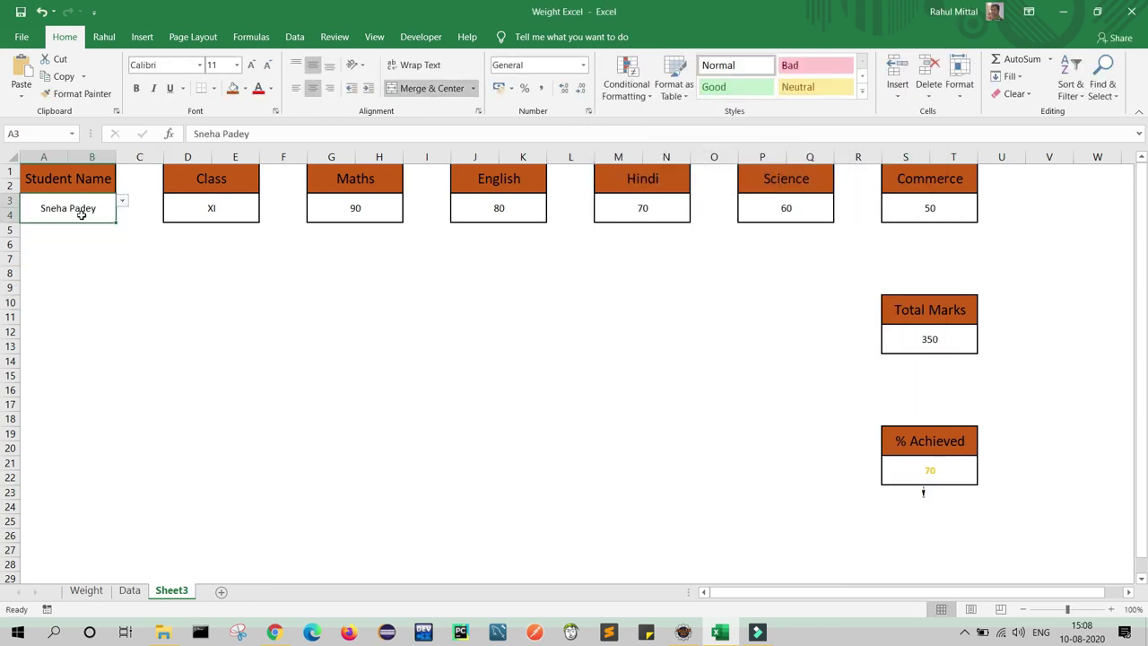
- Create a new formula rule on the S23 symbol with =and(S21>=70,S21<90)
click(923, 491)
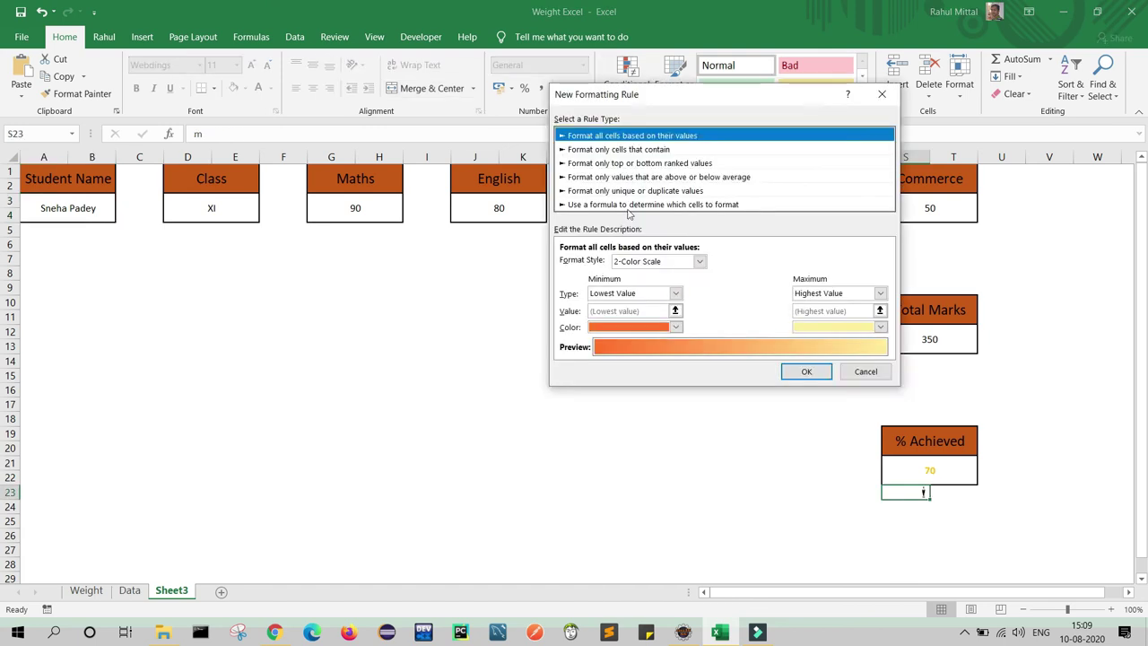
click(628, 205)
click(798, 263)
click(805, 118)
text(=and()
click(928, 470)
text(>=70,)
click(927, 469)
text(<90))
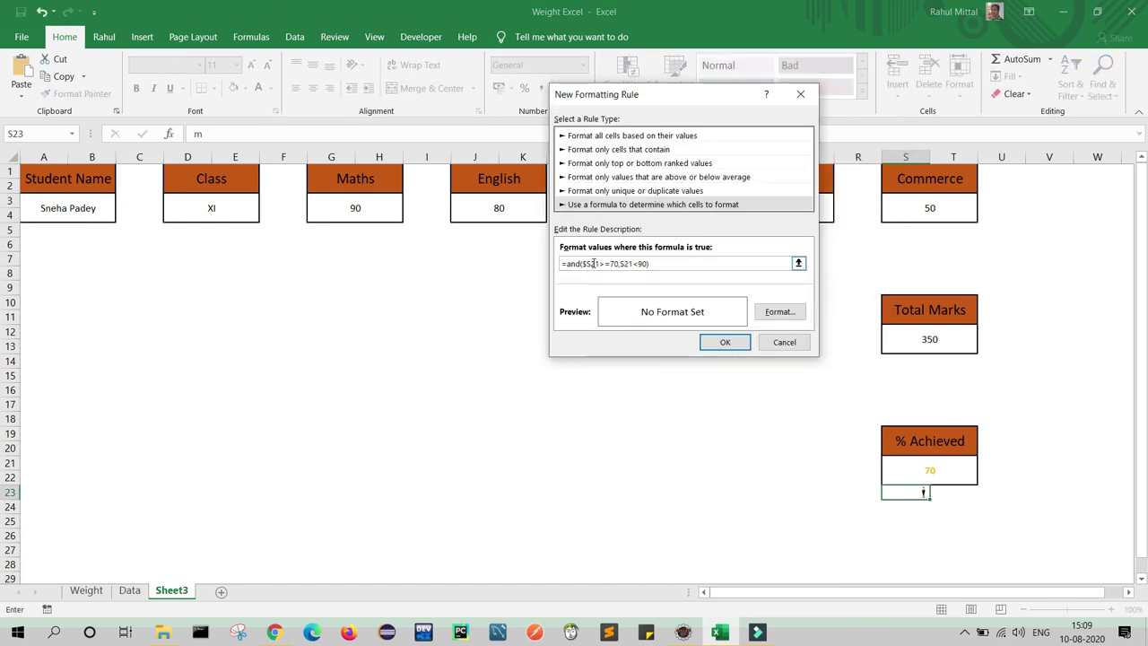
- Give the symbol's 70-to-90 rule a bold gold font and test it with the Student Name drop-down
click(779, 311)
click(720, 114)
click(809, 394)
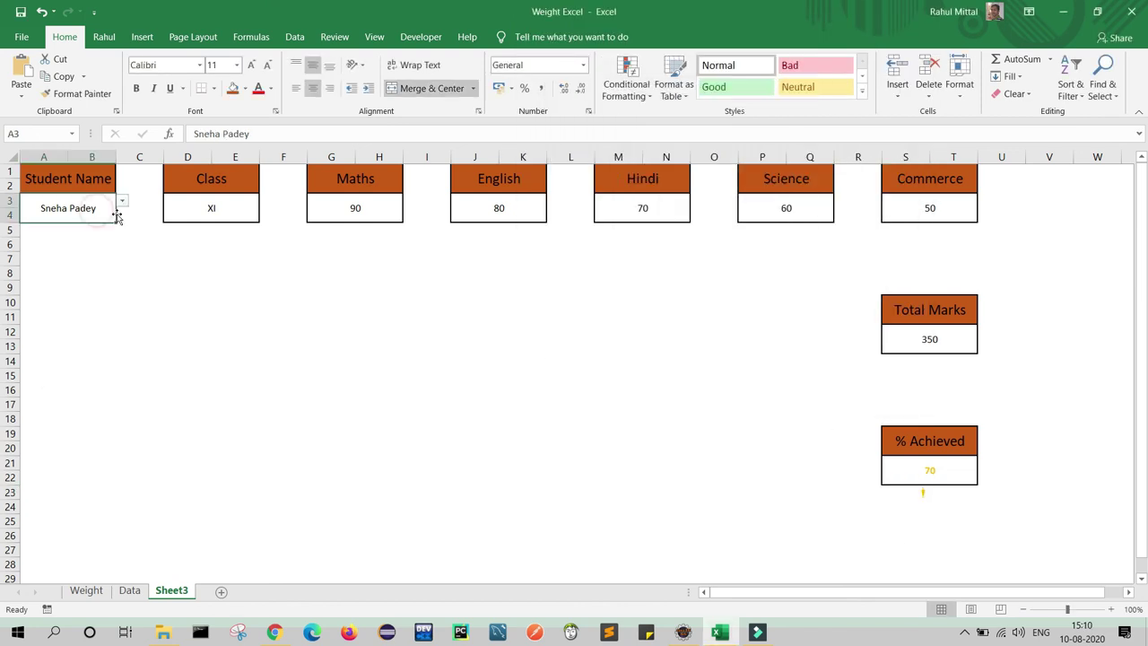
click(122, 201)
click(74, 223)
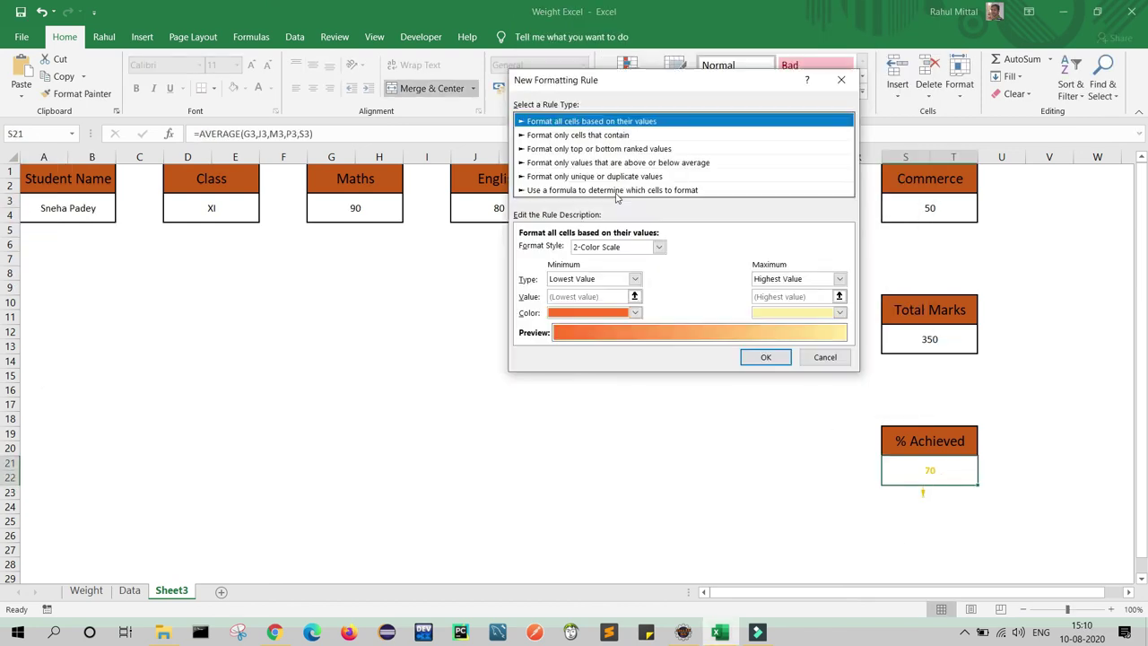
- Add a rule to the % Achieved value for cell values with a lower limit of 40, using a bold blue font
click(578, 135)
click(762, 248)
text(40)
click(739, 297)
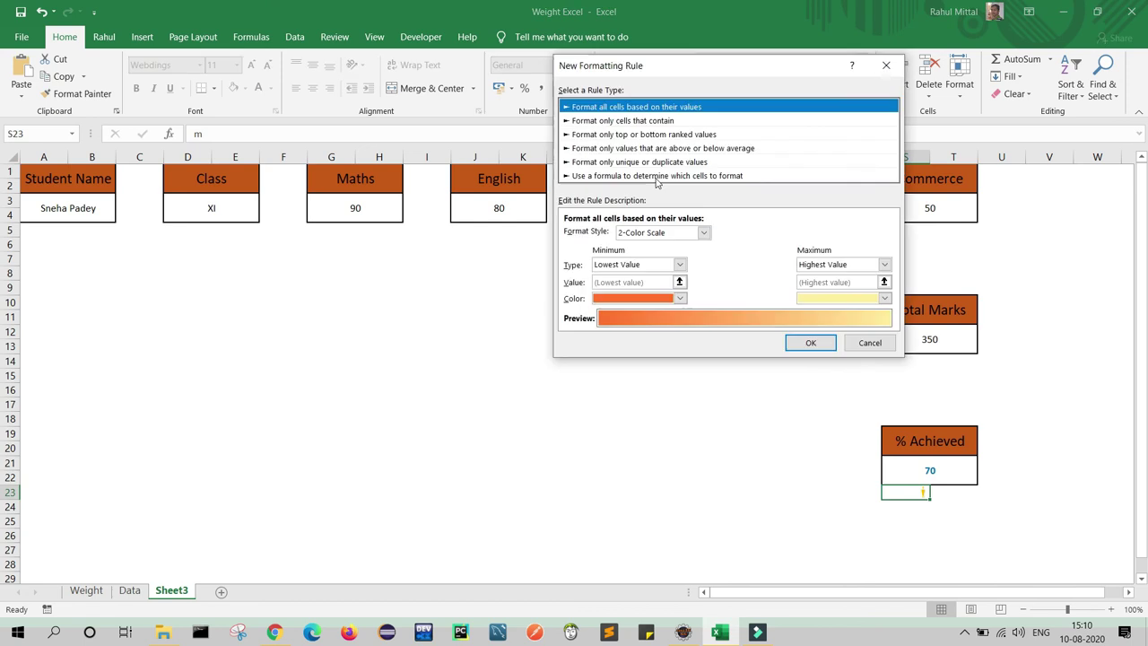
- Add a formula rule to the S23 symbol with =and(S21>=40,S21<70) and a blue font
click(657, 175)
click(679, 234)
text(=and()
click(929, 470)
text(>=40,)
click(929, 469)
text(<70))
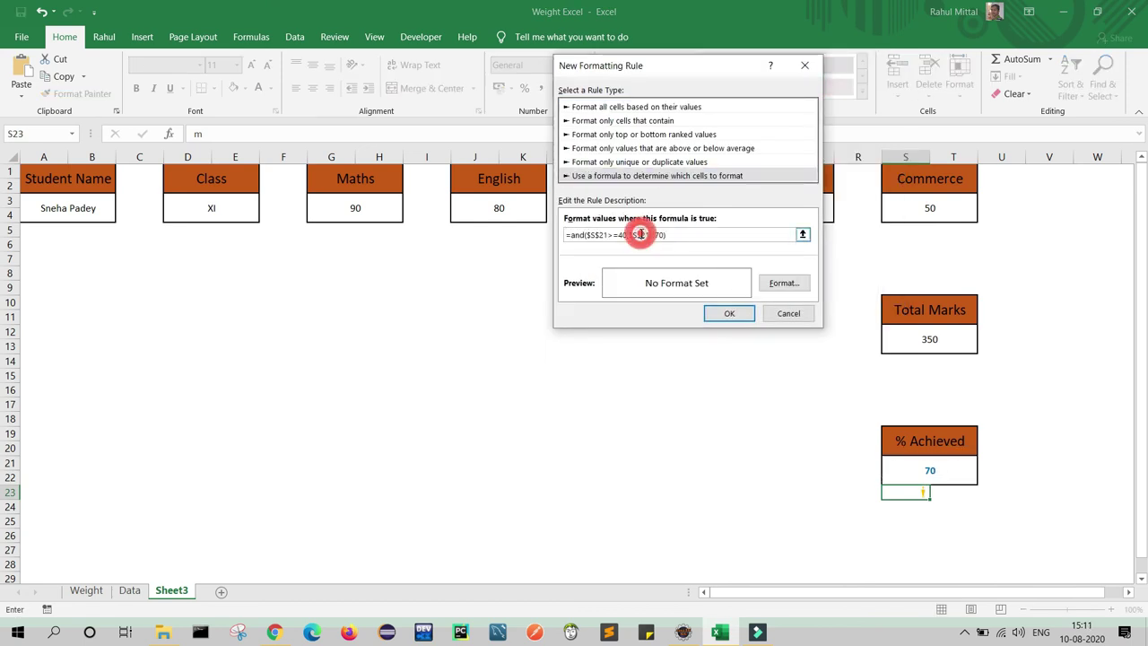
click(783, 283)
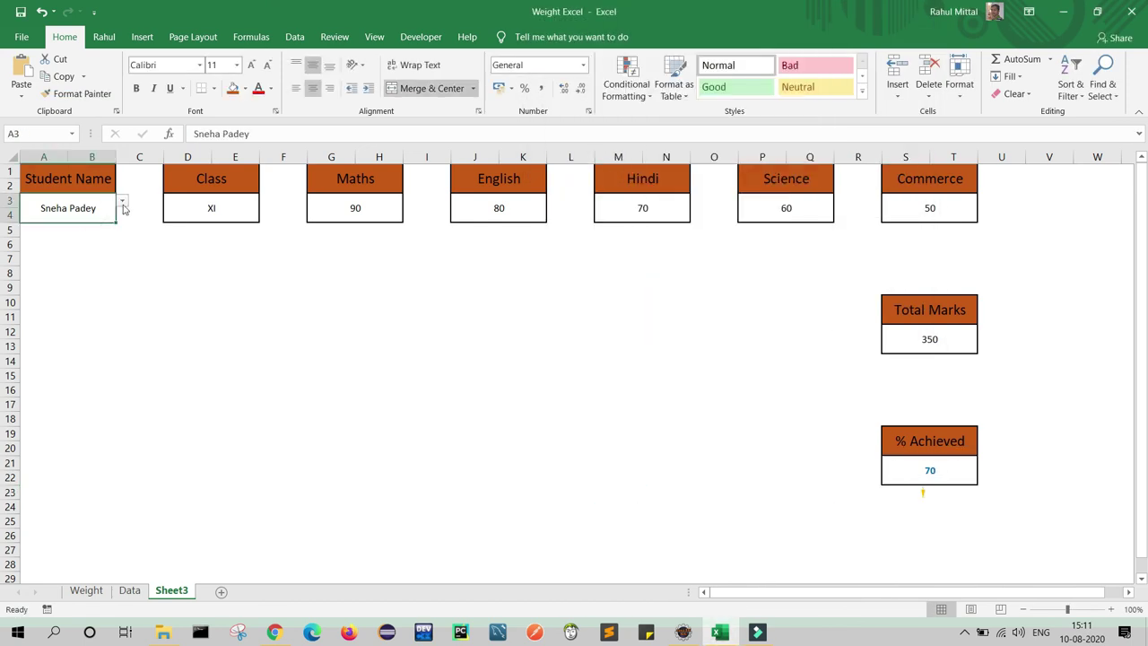
- Test the blue formatting by choosing other students from the Student Name drop-down
click(121, 201)
click(47, 244)
click(121, 201)
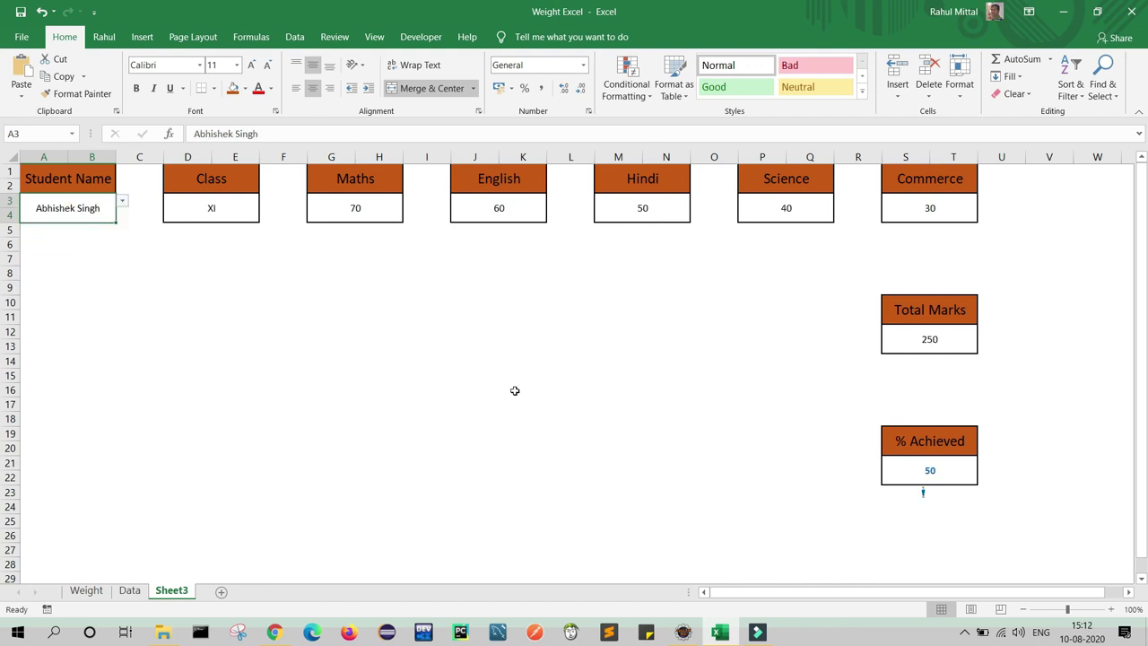
- Add one more conditional formatting rule to the % Achieved value and set its font format
click(928, 469)
click(626, 90)
click(628, 254)
click(589, 106)
click(659, 219)
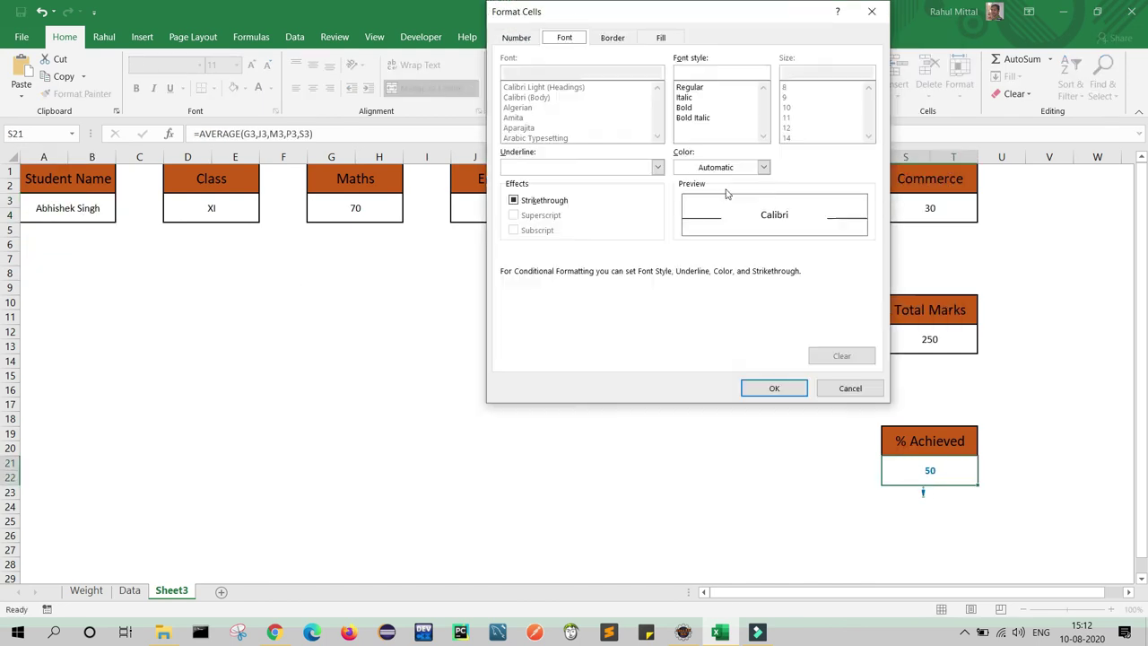
click(768, 387)
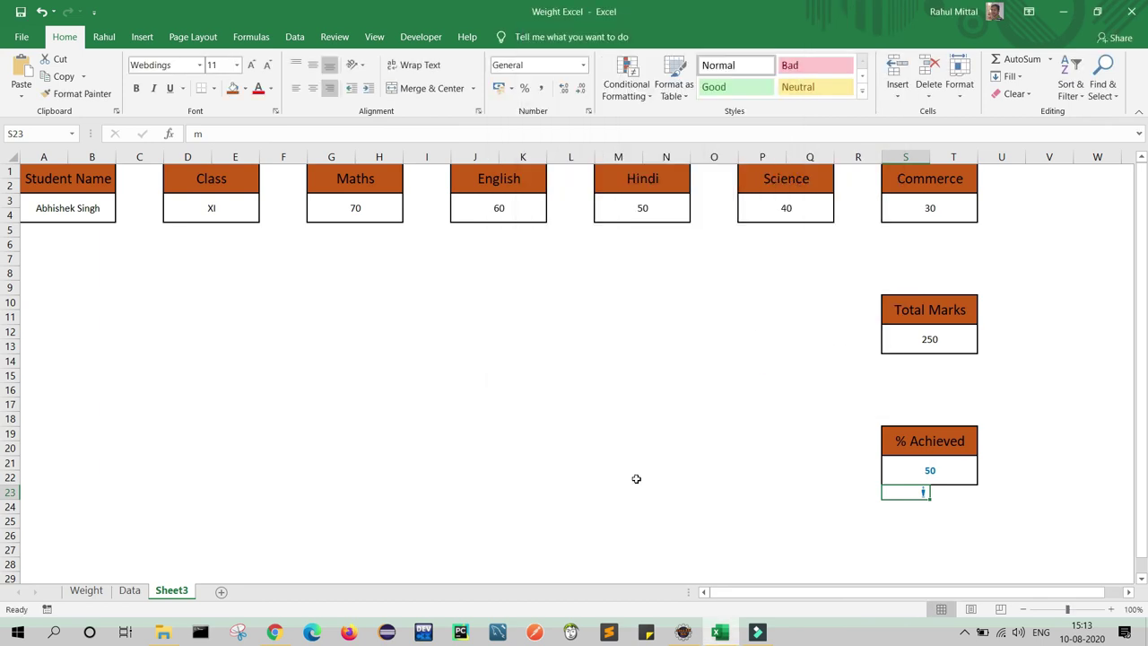
click(635, 478)
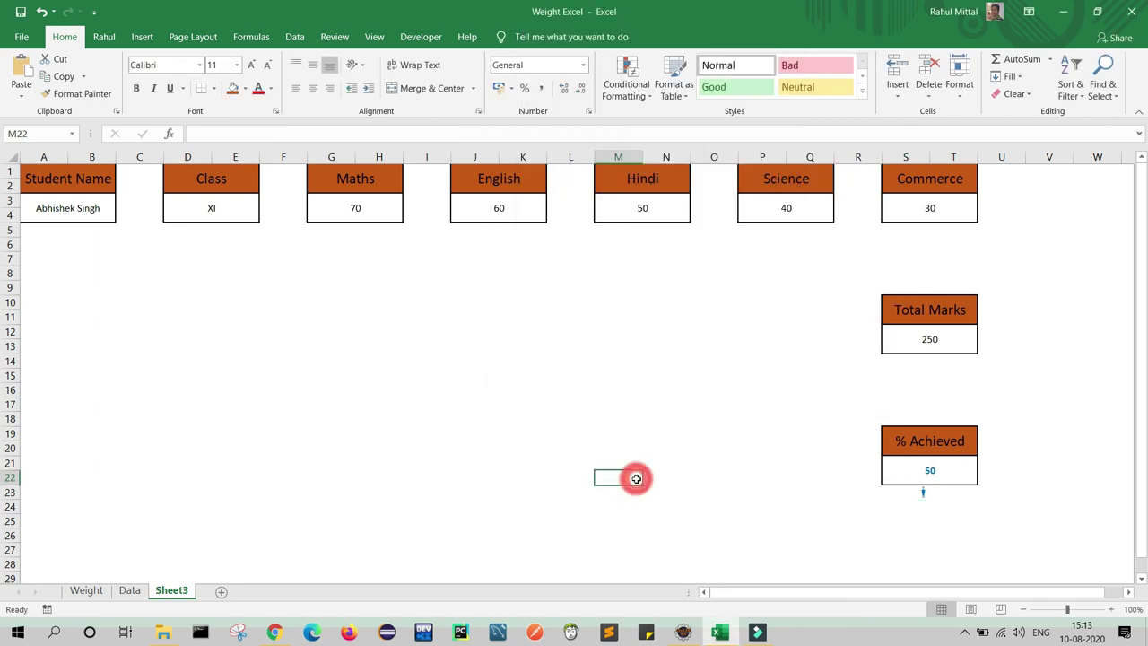
- Test the colour rules on the % Achieved value and its symbol by choosing several different students from the Student Name drop-down
click(93, 208)
click(121, 201)
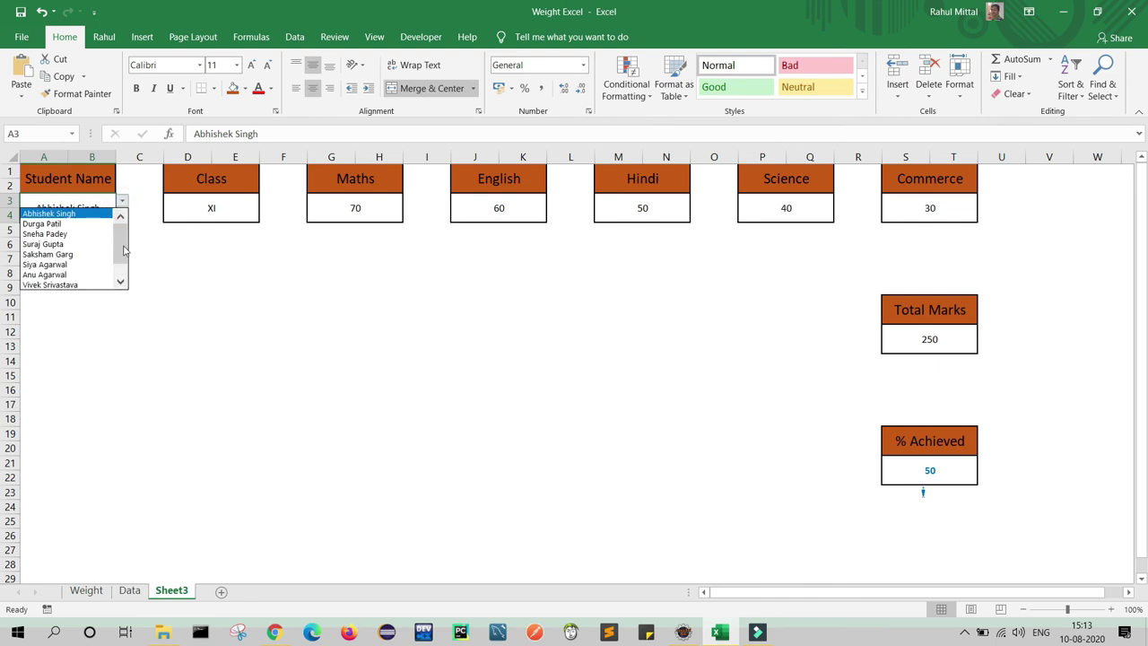
click(43, 215)
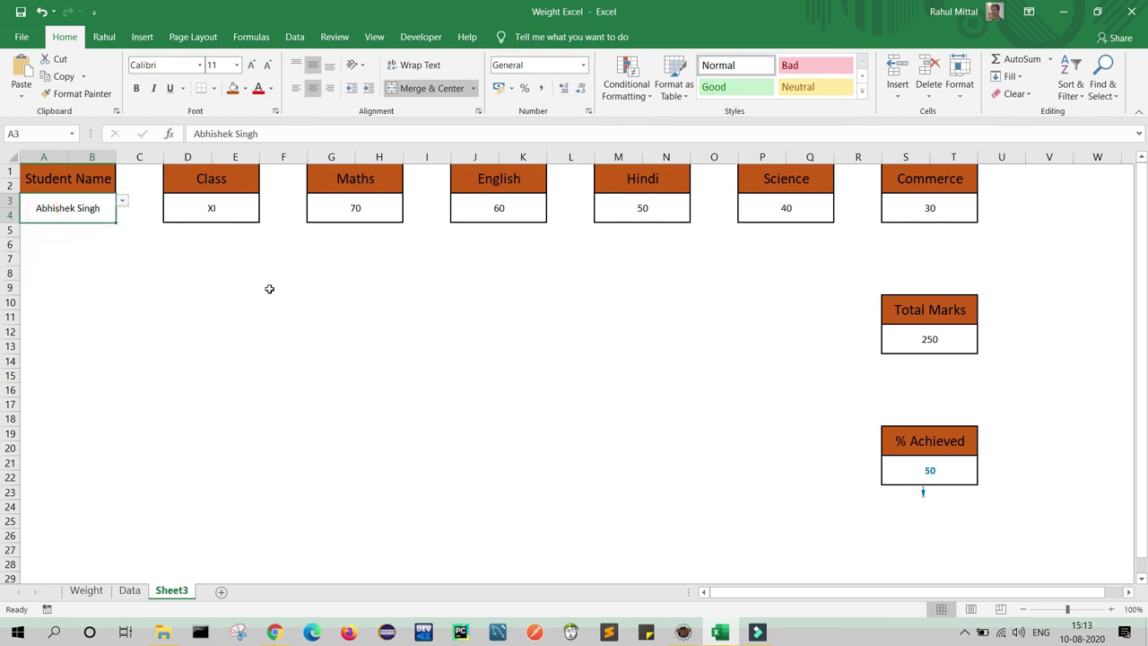
click(122, 201)
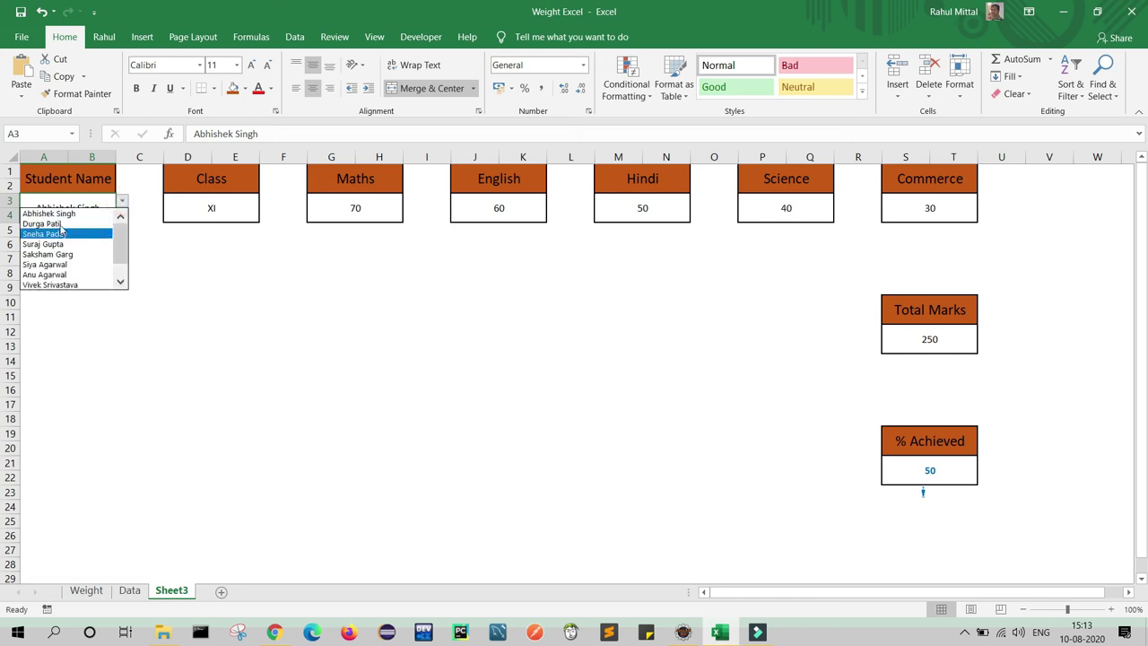
click(61, 224)
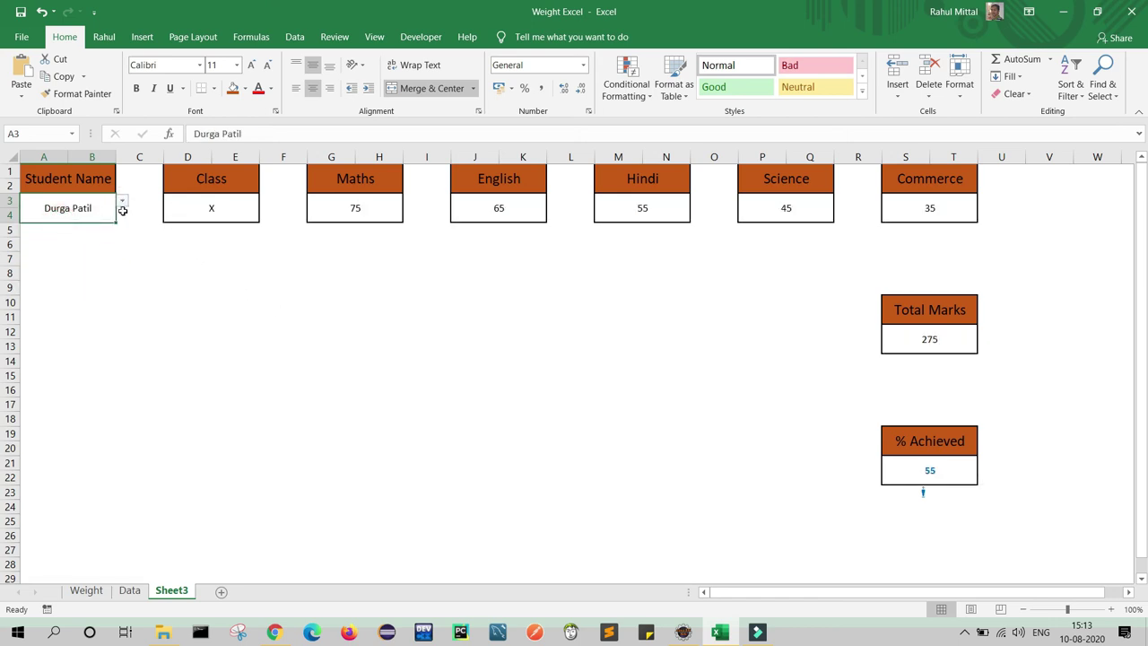
click(122, 201)
click(68, 233)
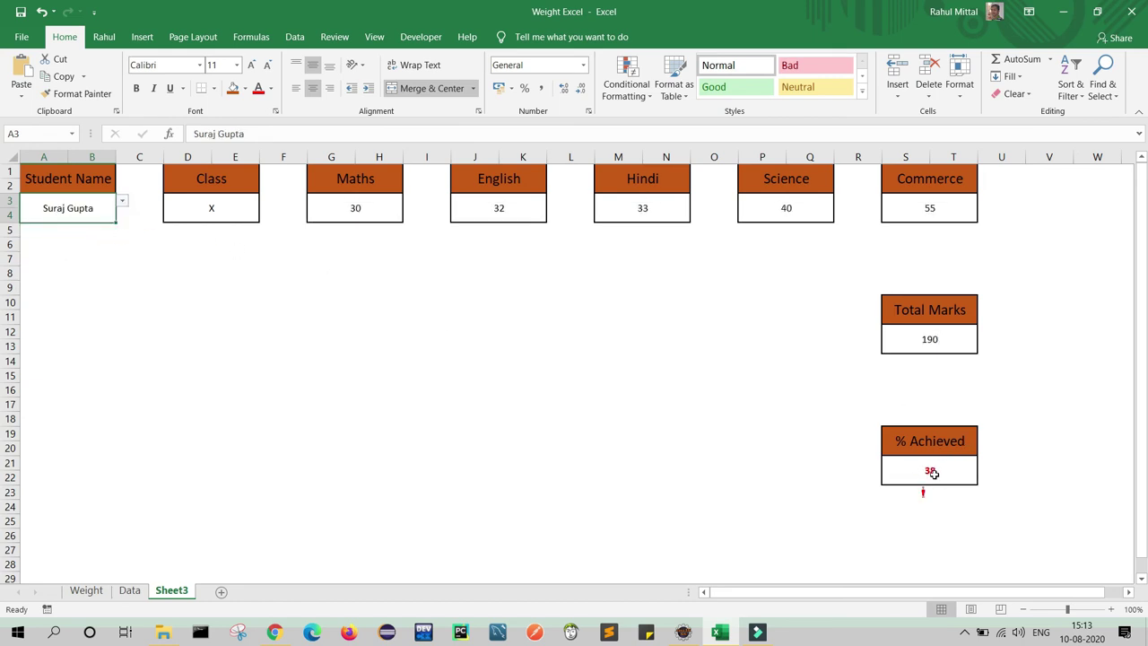
click(123, 201)
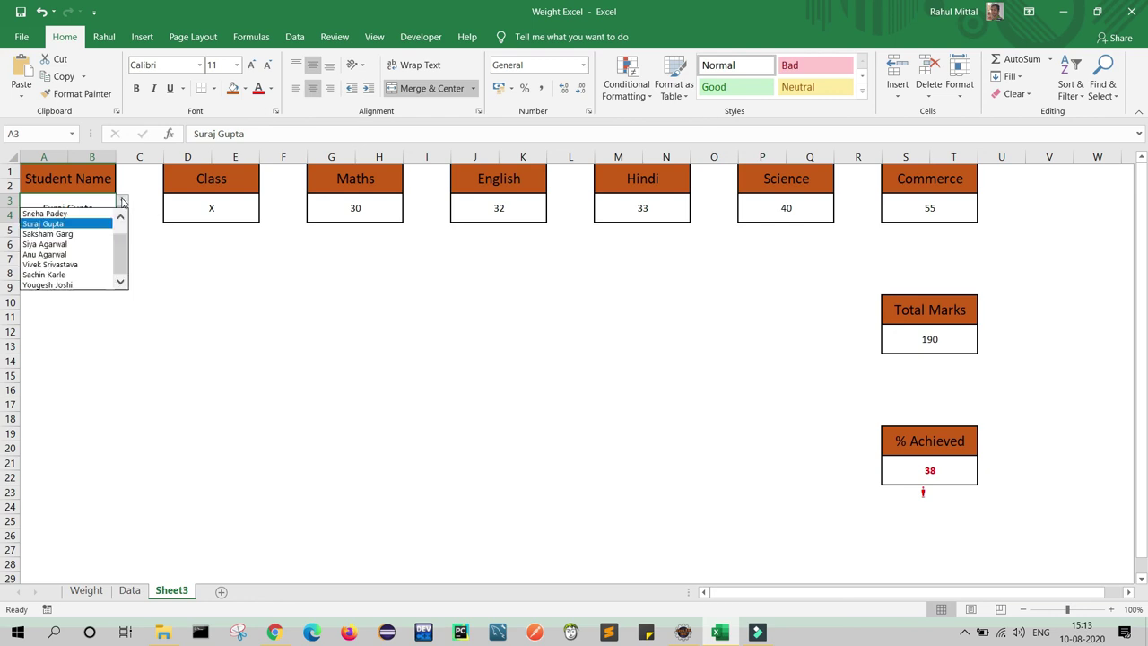
click(62, 245)
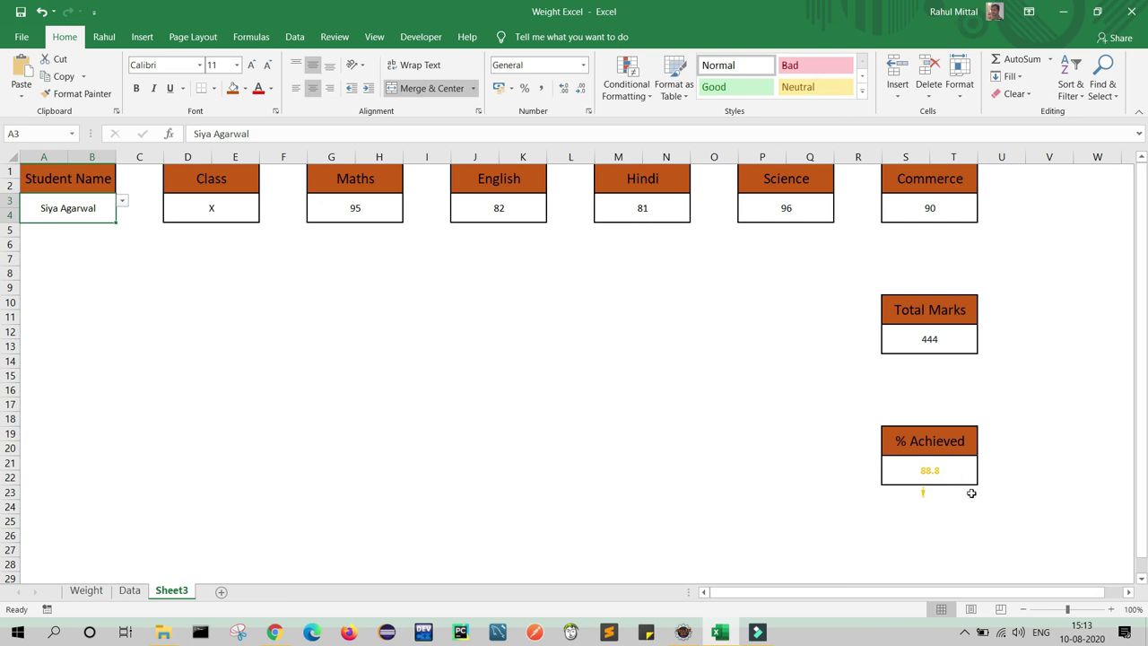
click(123, 202)
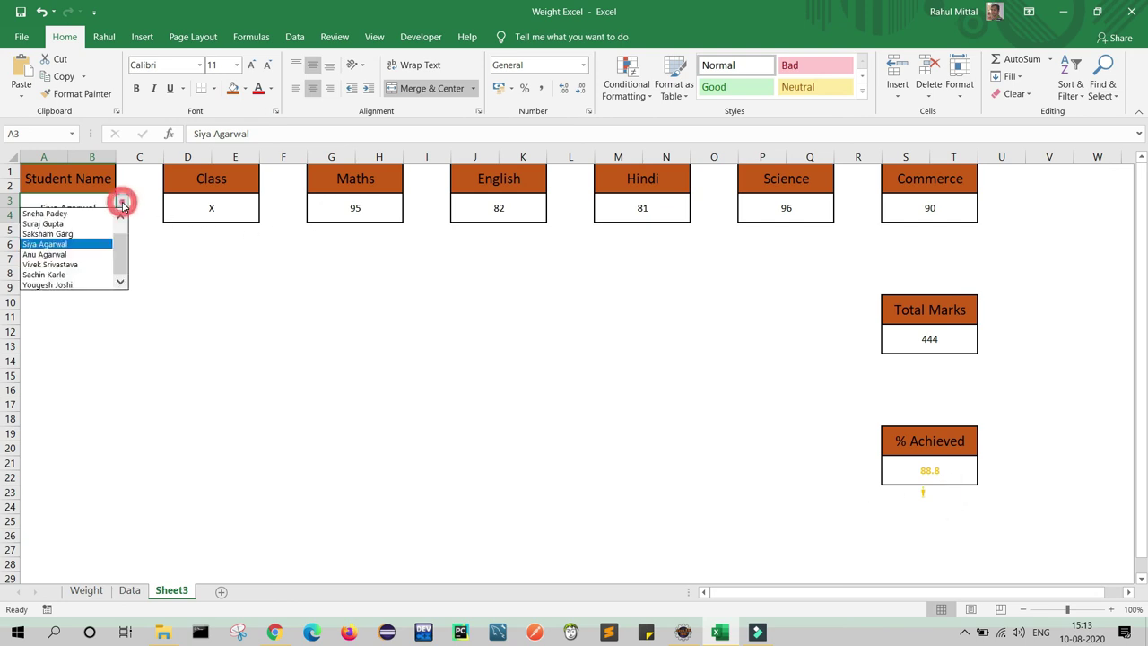
click(66, 255)
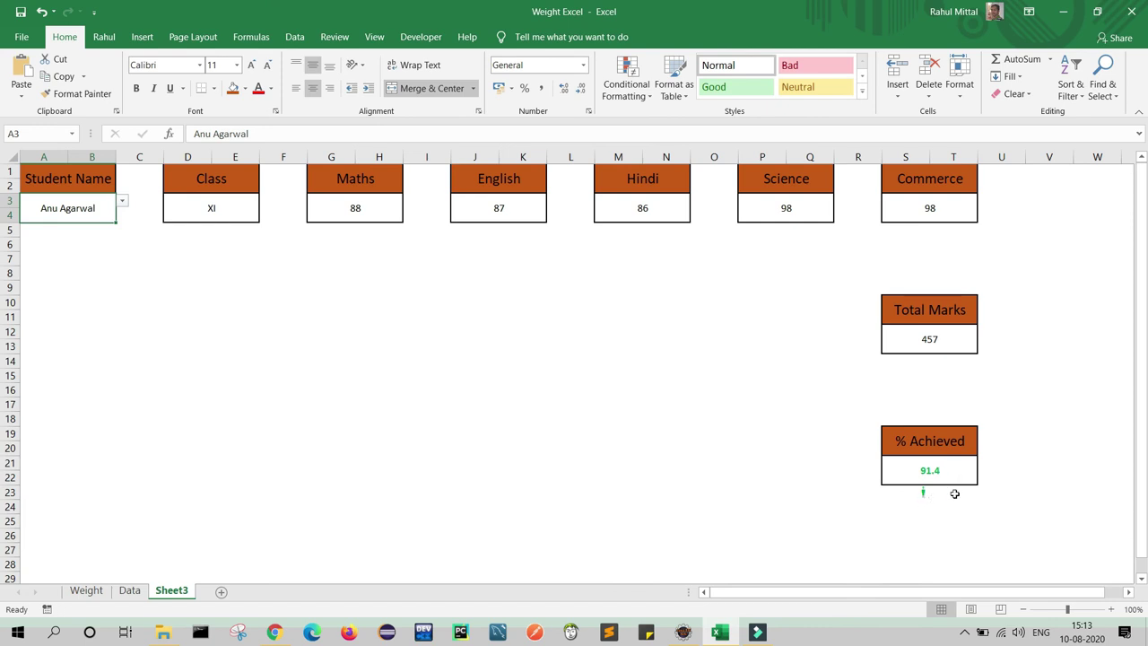
click(123, 204)
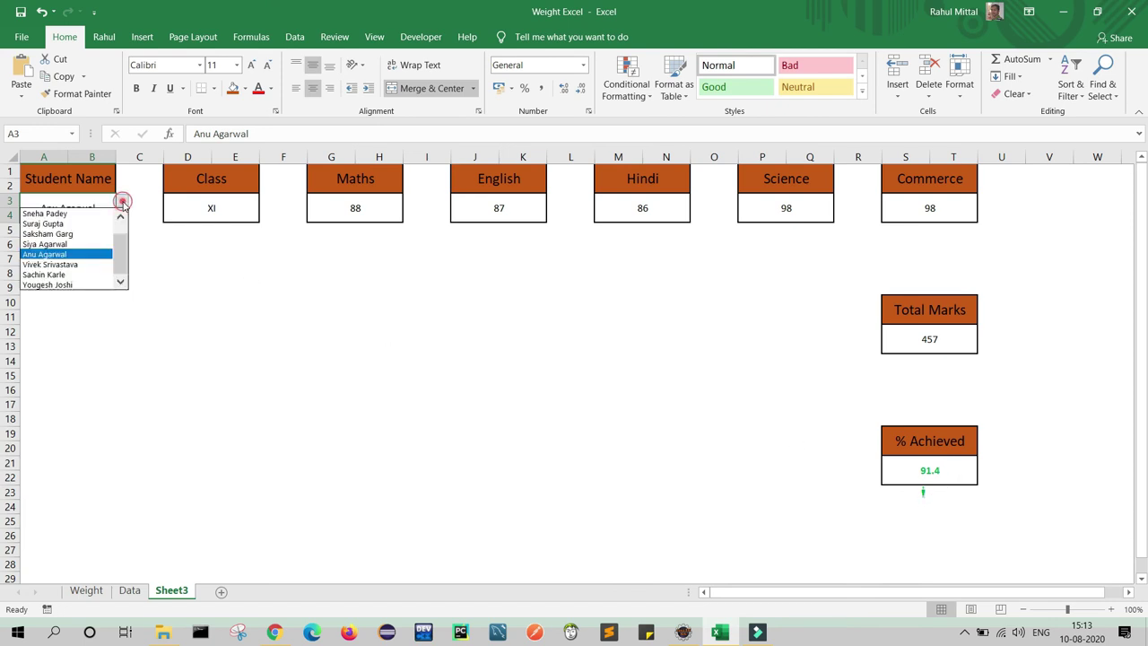
click(90, 285)
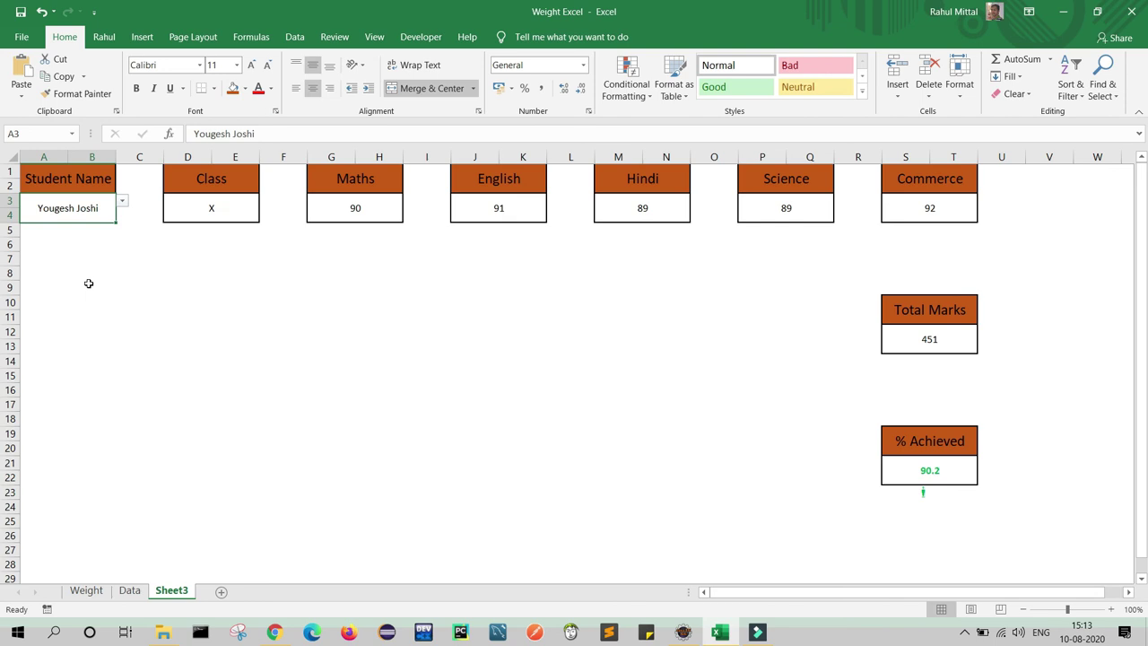
click(123, 201)
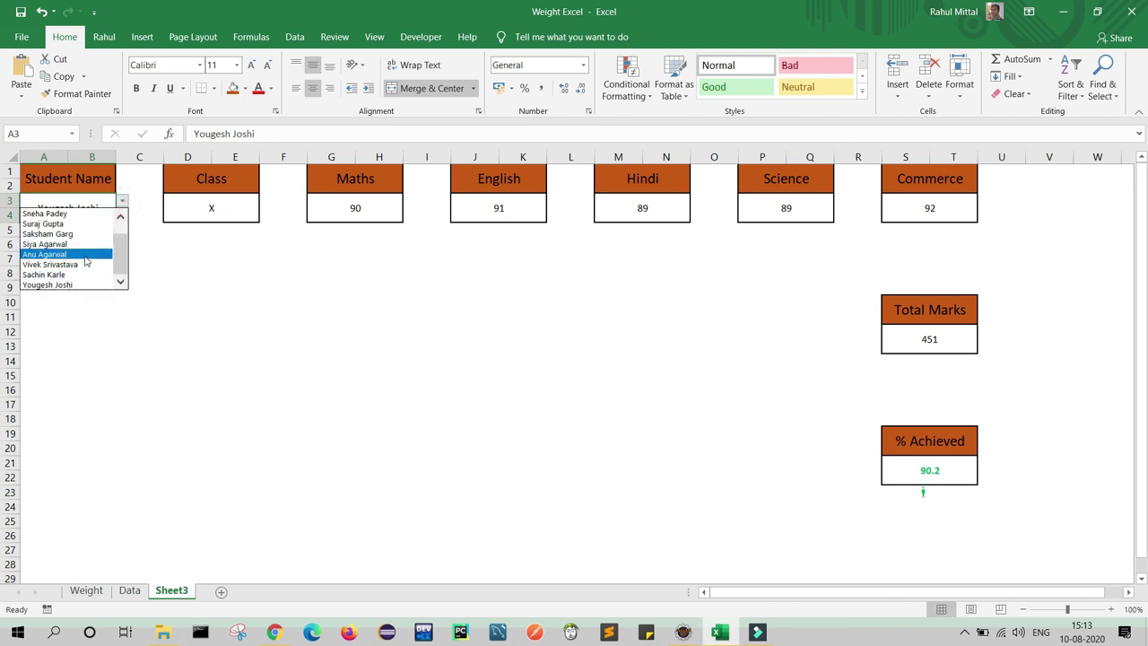
click(62, 275)
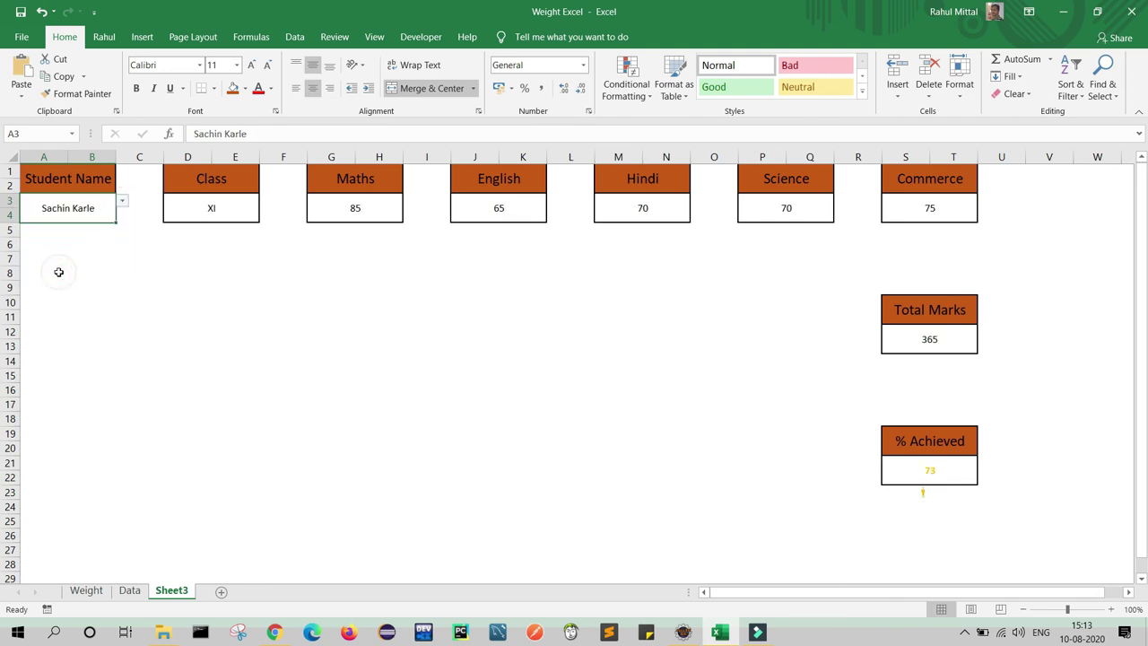
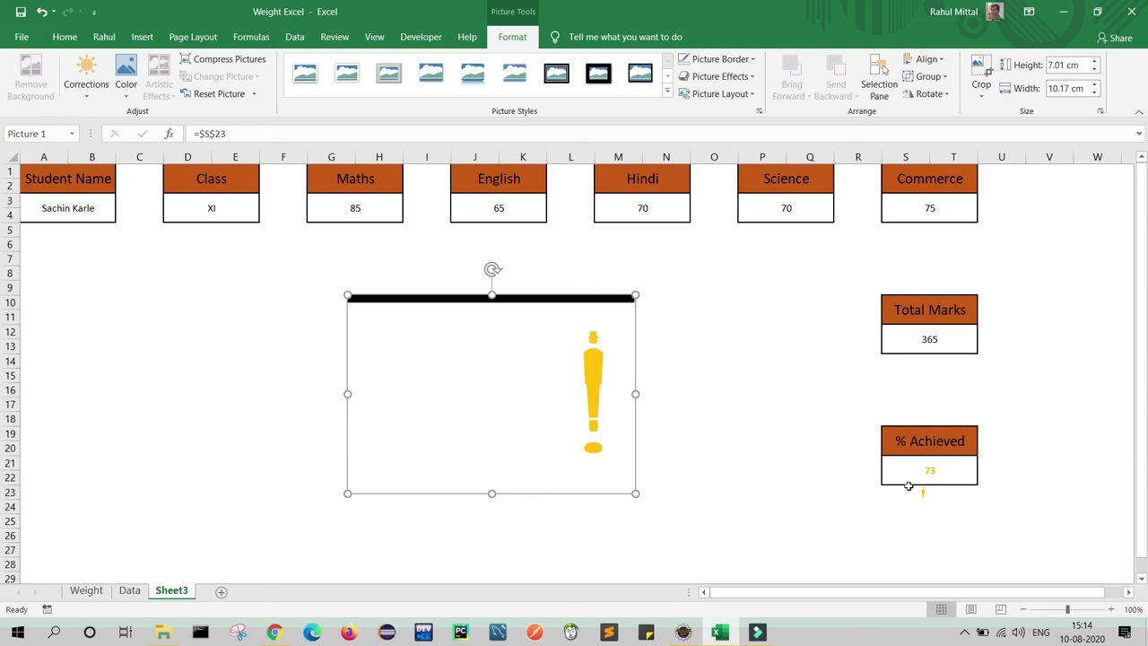
- Centre the Webdings symbol in cell S23 both vertically and horizontally
click(913, 495)
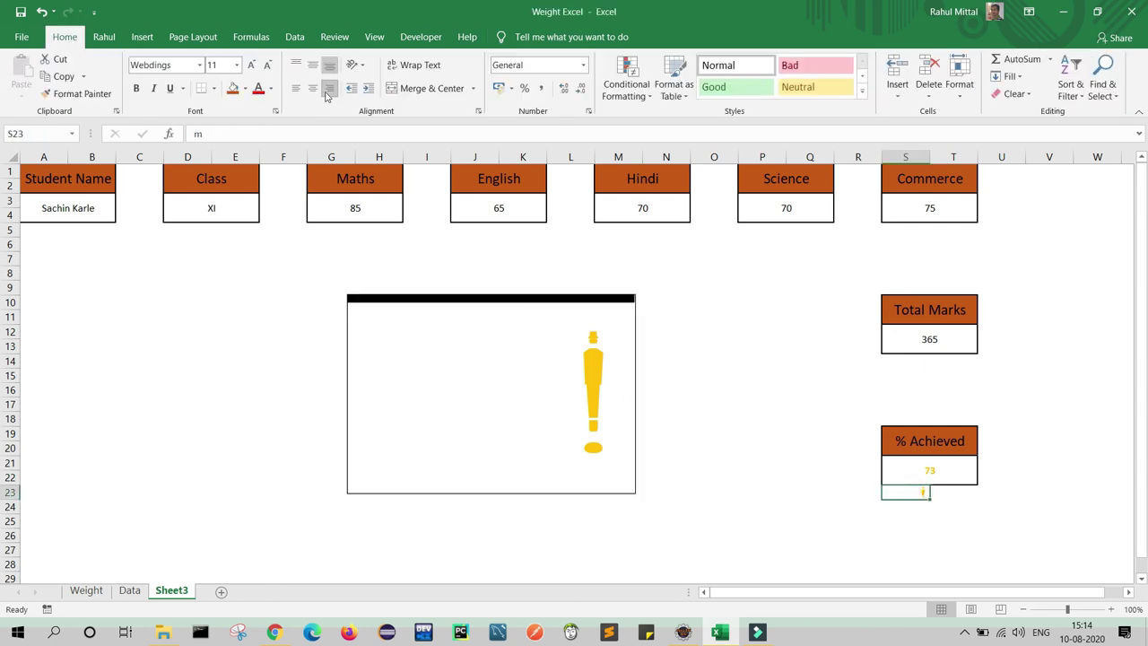
click(310, 69)
click(311, 87)
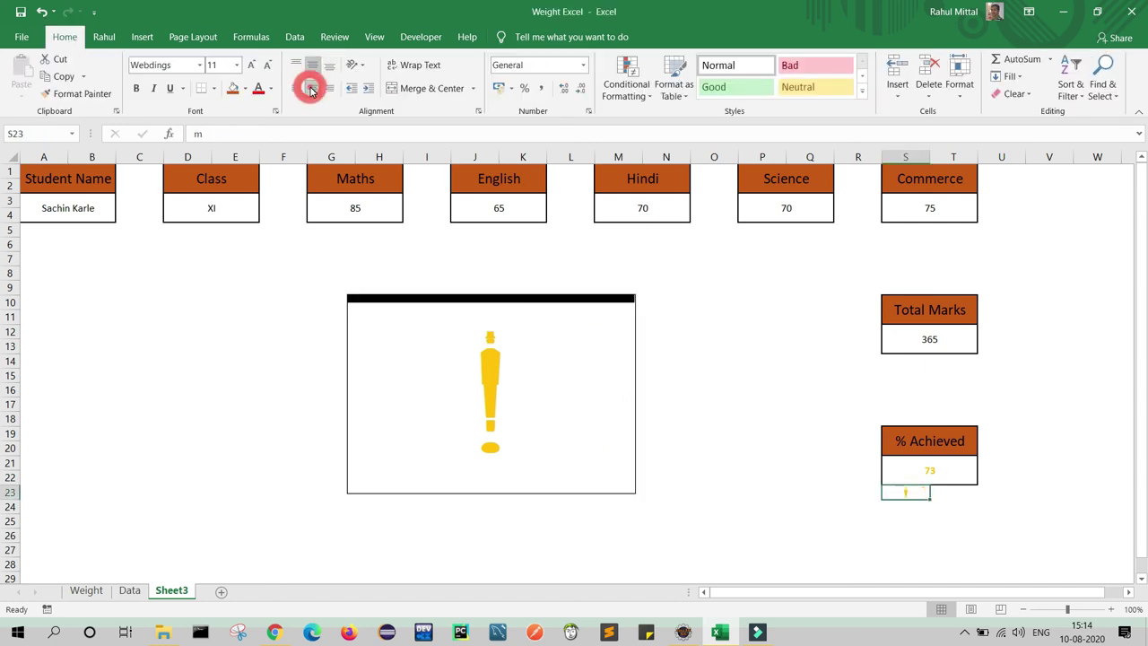
- Preview picture styles on the linked picture of S23 and apply the black rounded bevel frame with a reflection
click(554, 418)
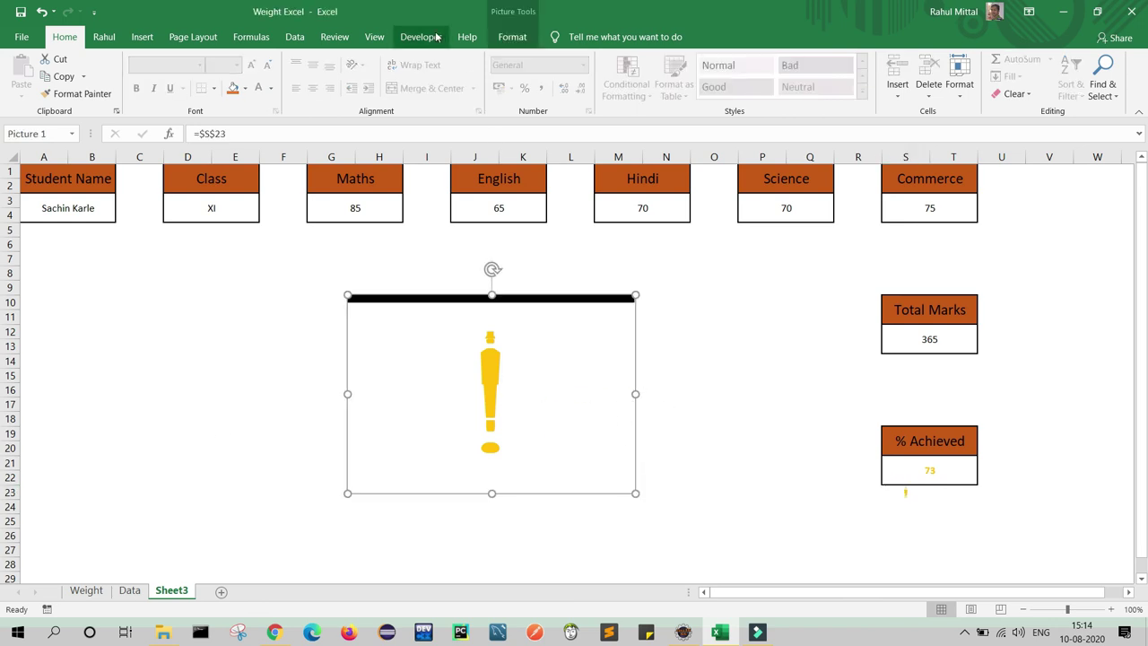
right_click(458, 361)
click(581, 395)
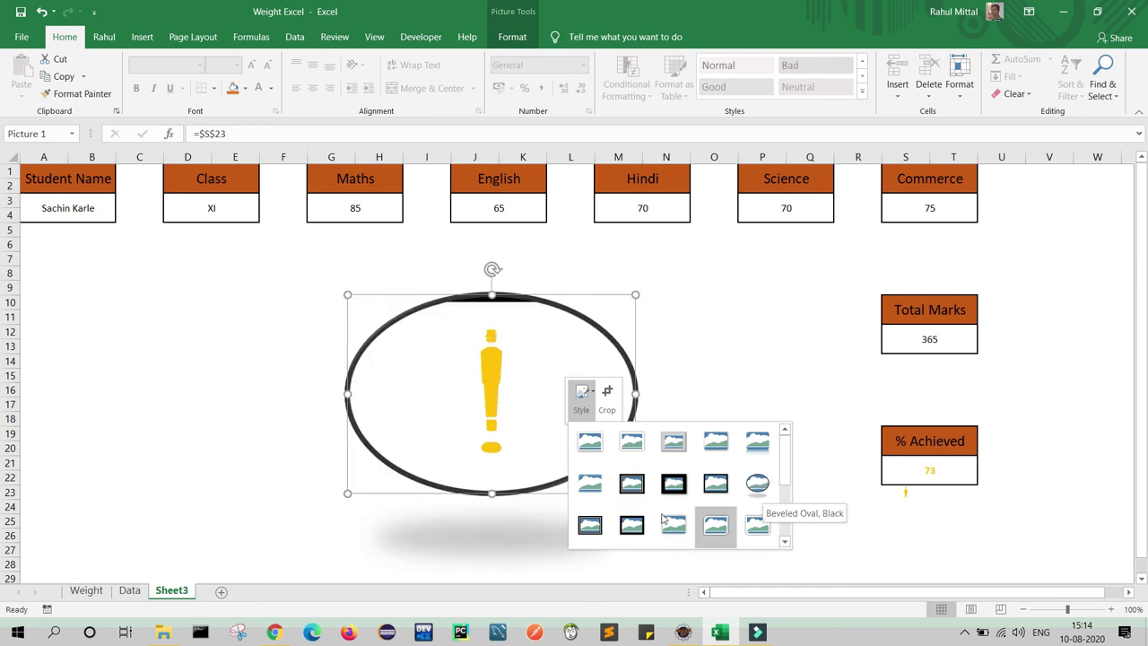
drag(785, 469, 787, 525)
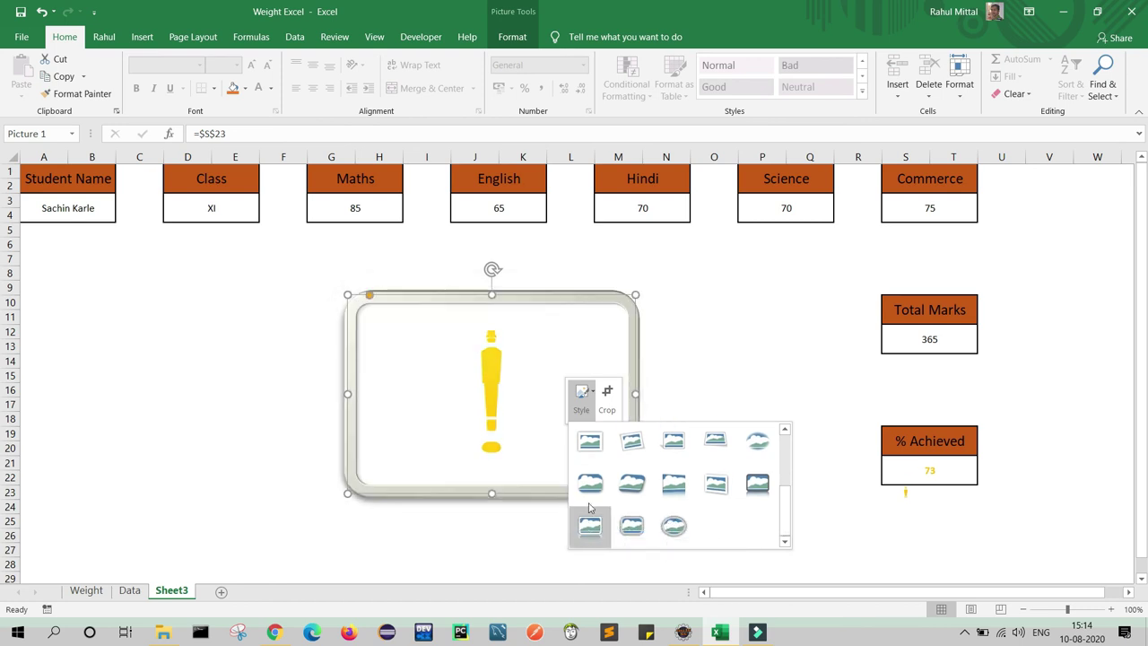
drag(785, 515, 786, 459)
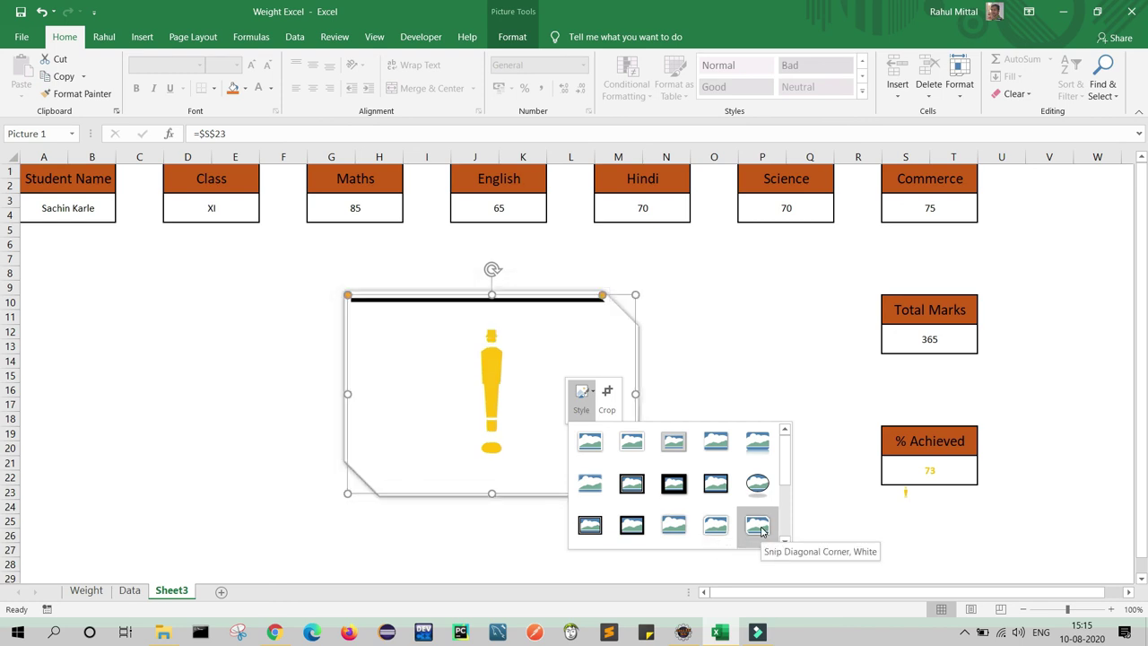
click(785, 541)
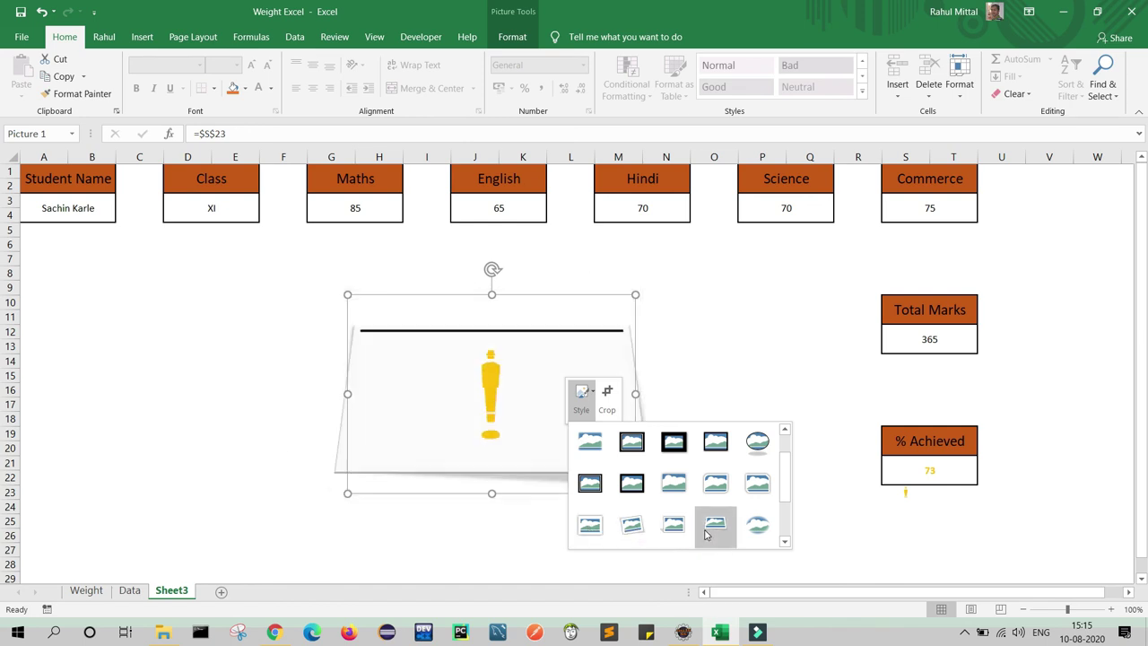
drag(784, 476, 785, 511)
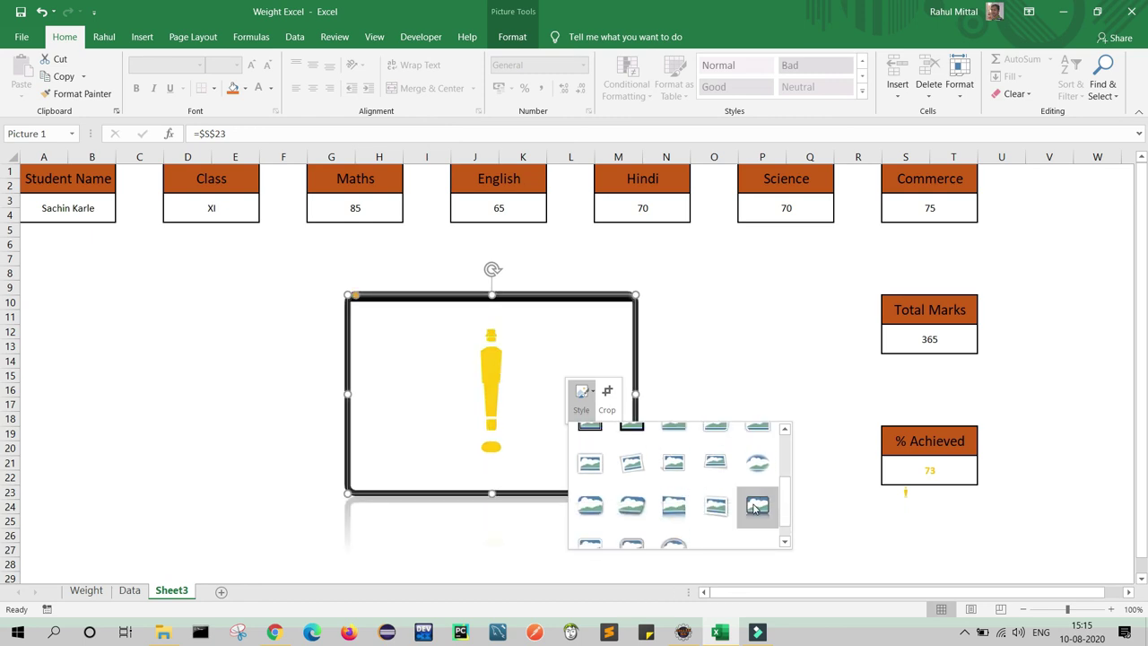
click(754, 507)
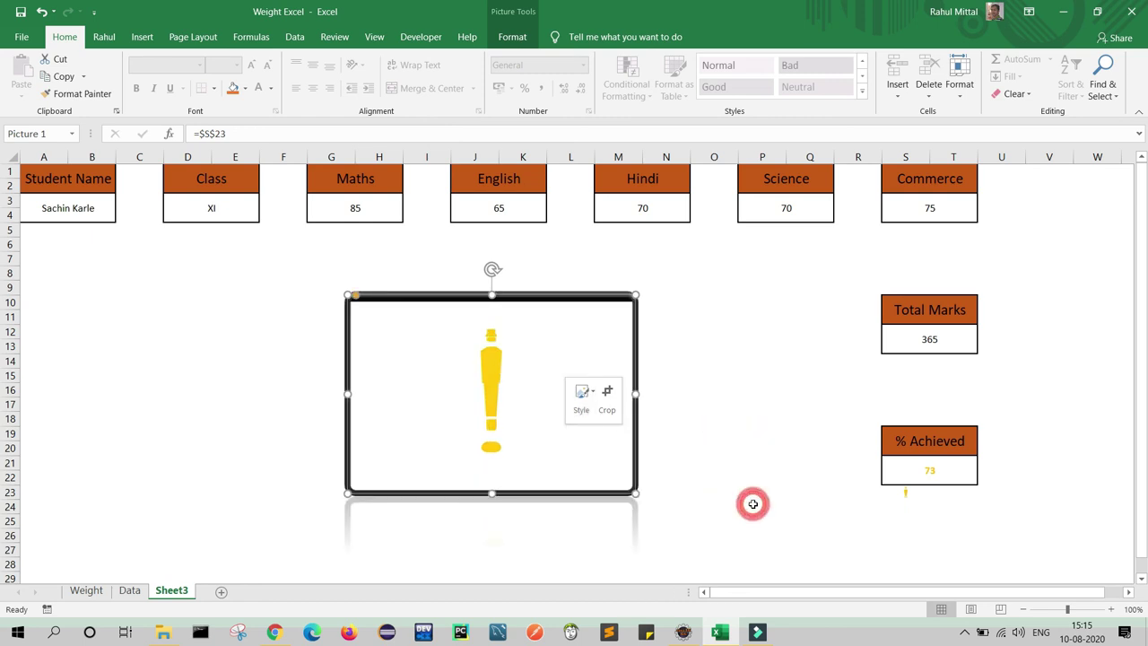
click(746, 506)
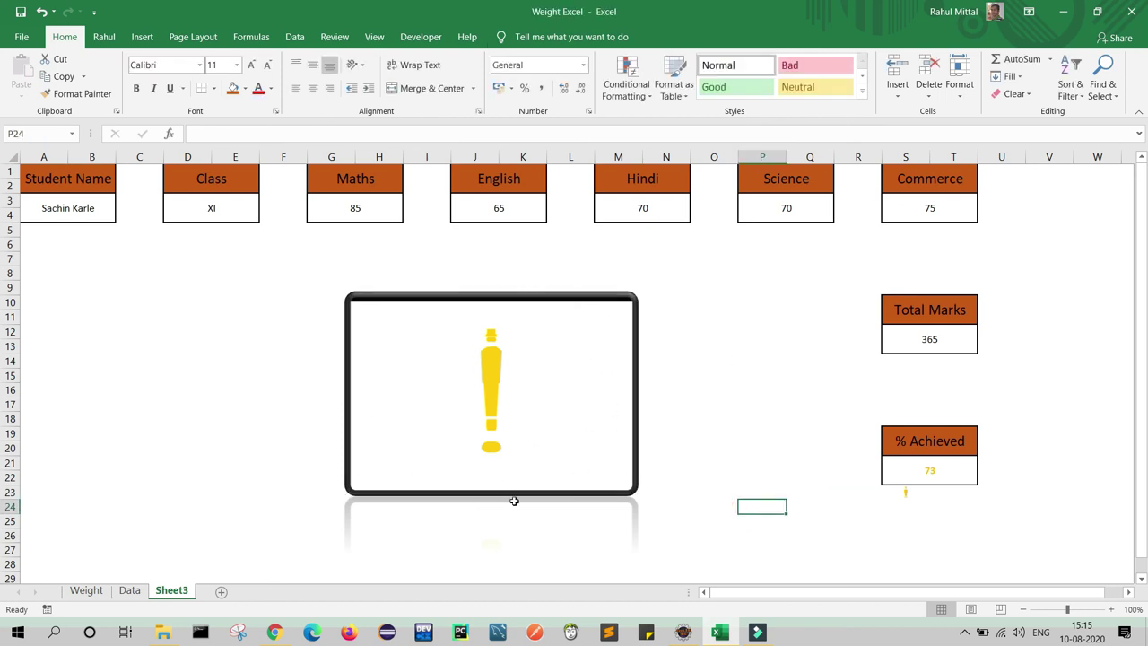
- Test the linked picture's colour changes by choosing three other students in turn from the Student Name drop-down
click(101, 212)
click(122, 200)
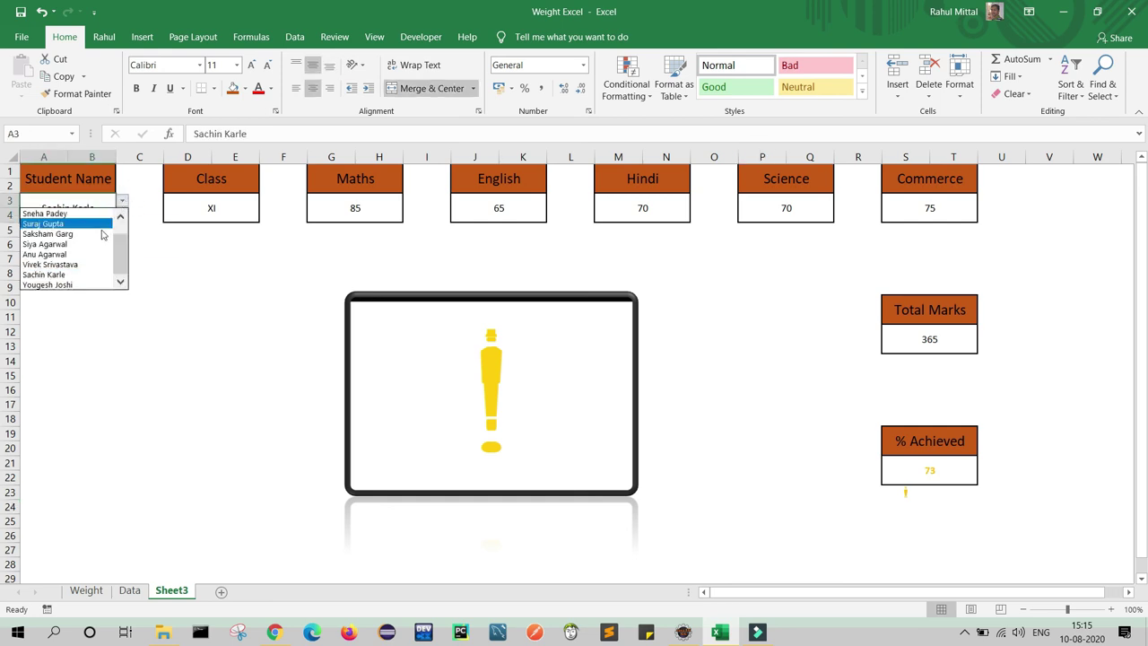
click(74, 253)
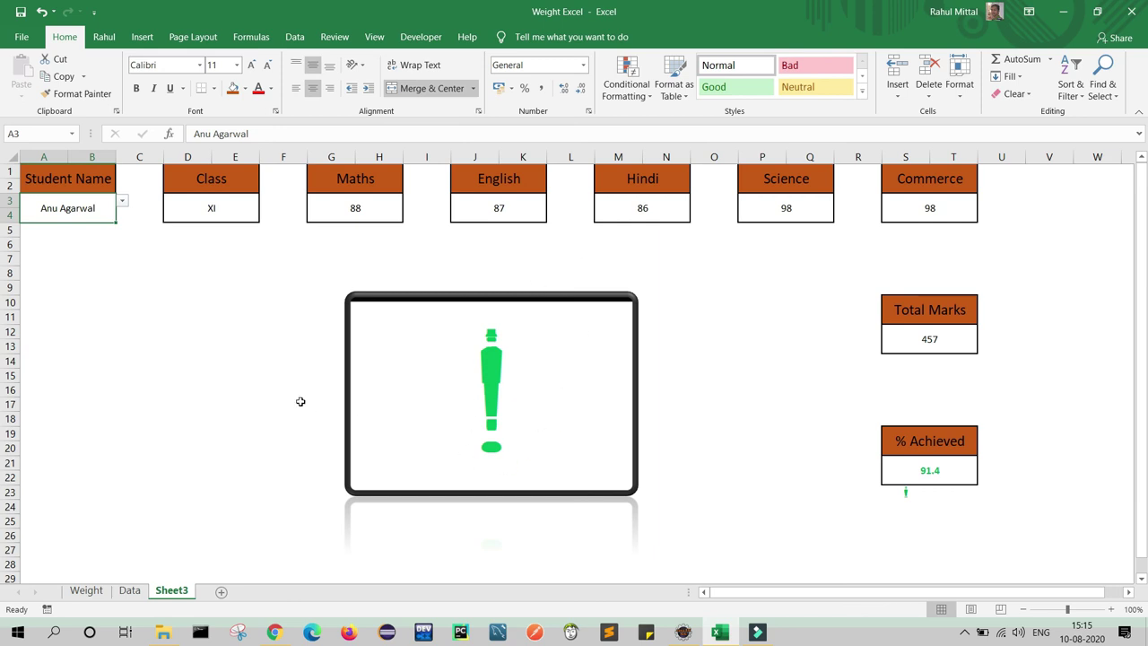
click(122, 200)
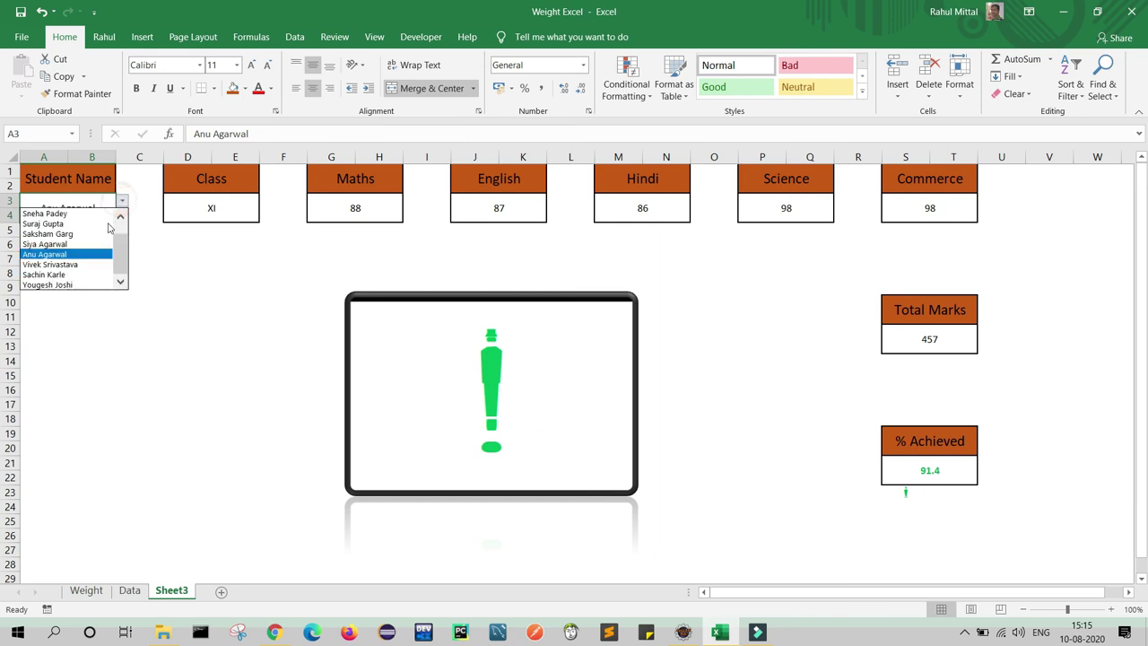
click(65, 268)
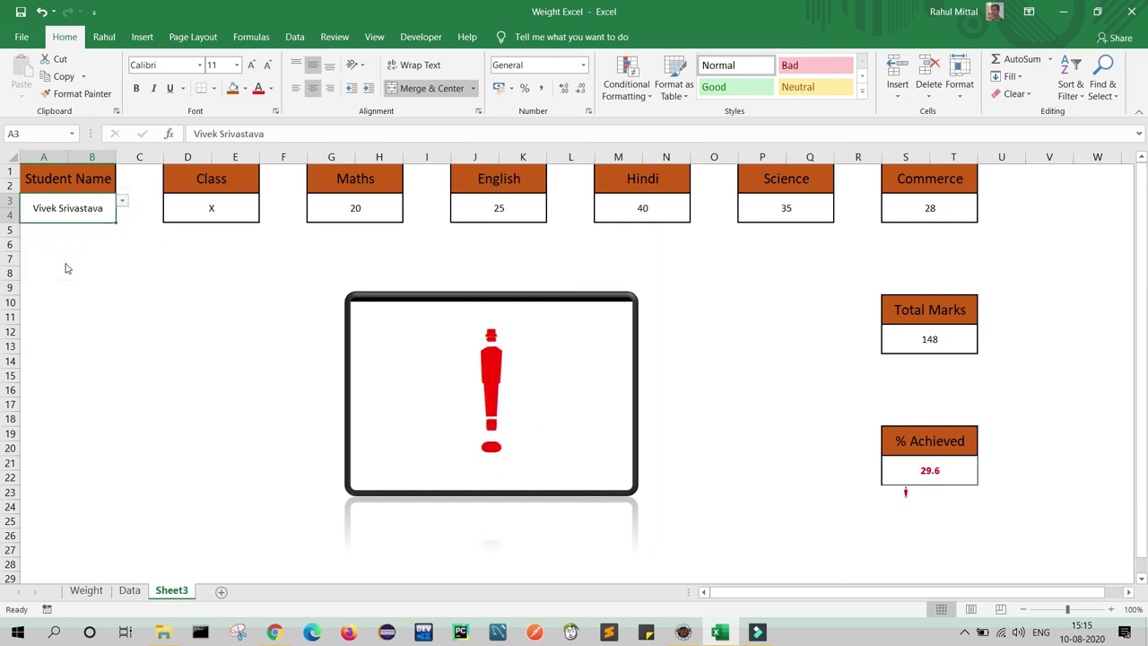
click(122, 203)
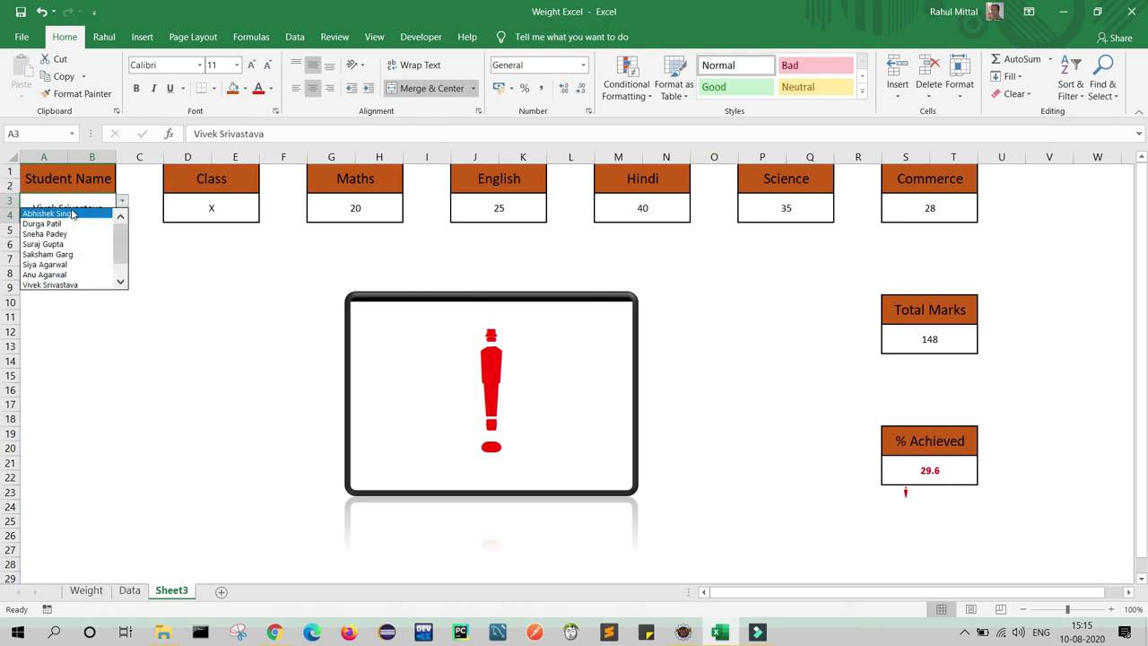
click(70, 208)
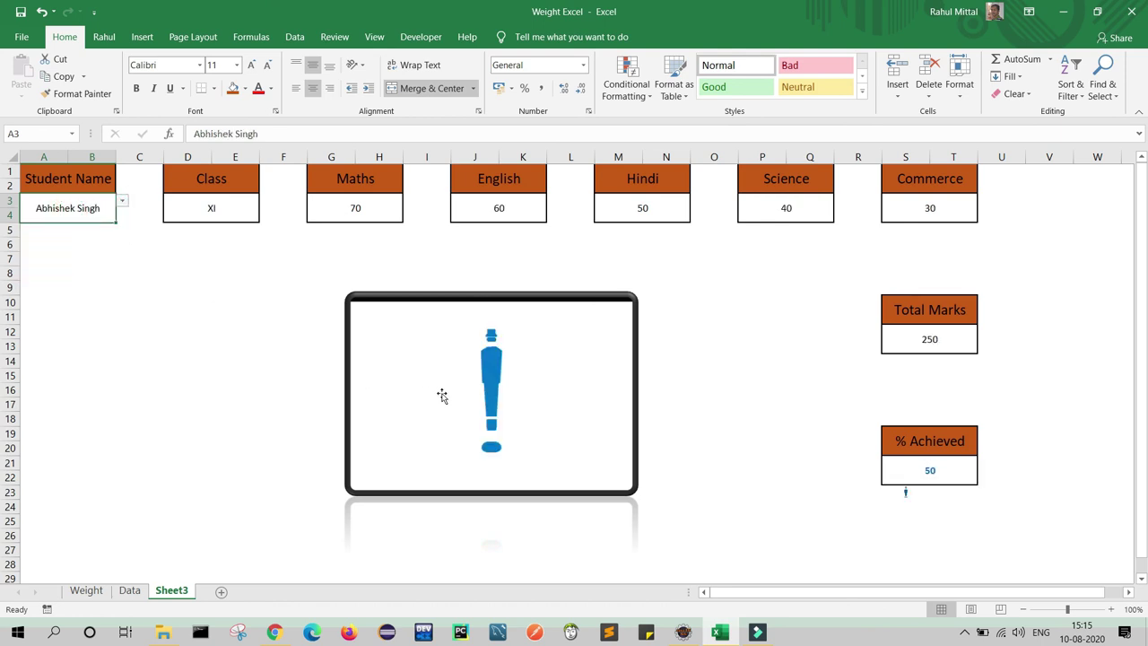